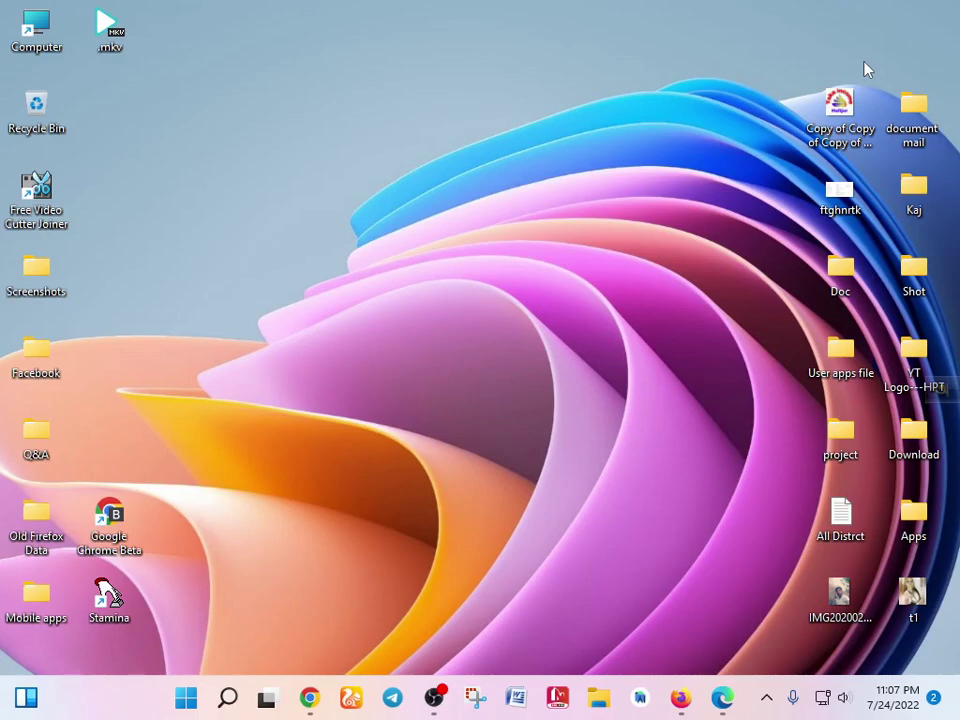
- Return to the maximized Chrome window showing the Adsterra publisher dashboard
key("alt+Tab")
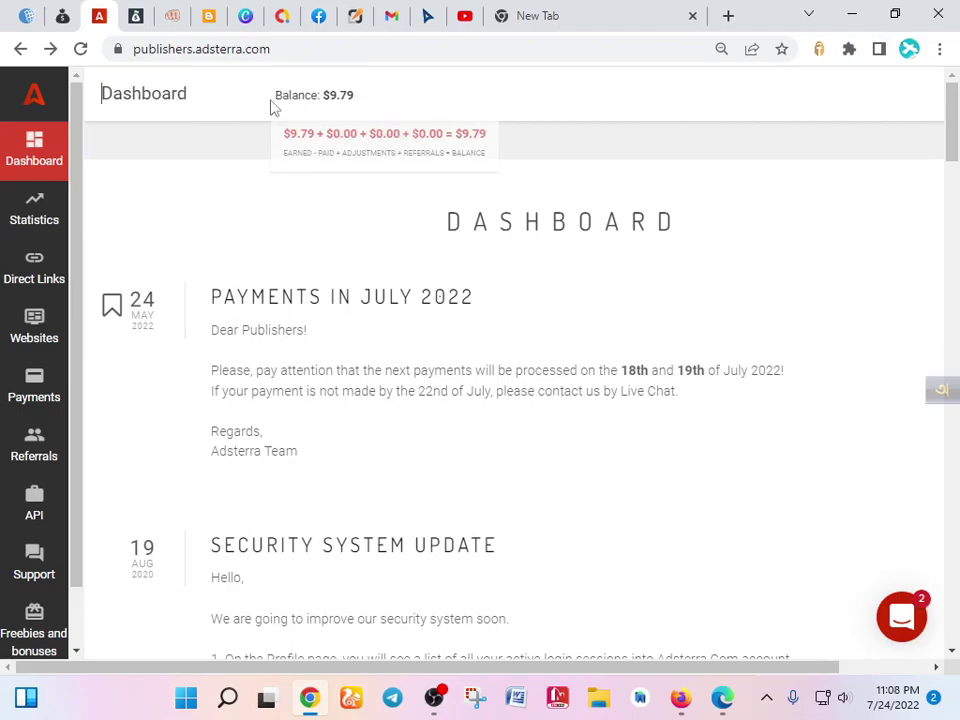
- Open Adsterra's Payments page and scroll to the payout methods table
key("ctrl+a")
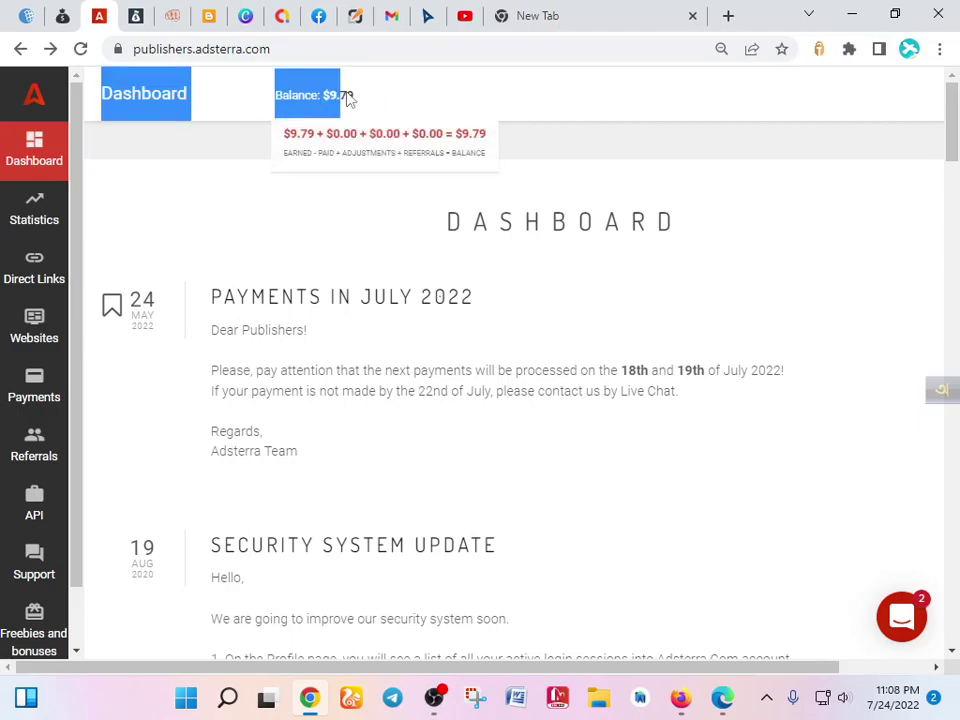
mouse_move(310, 95)
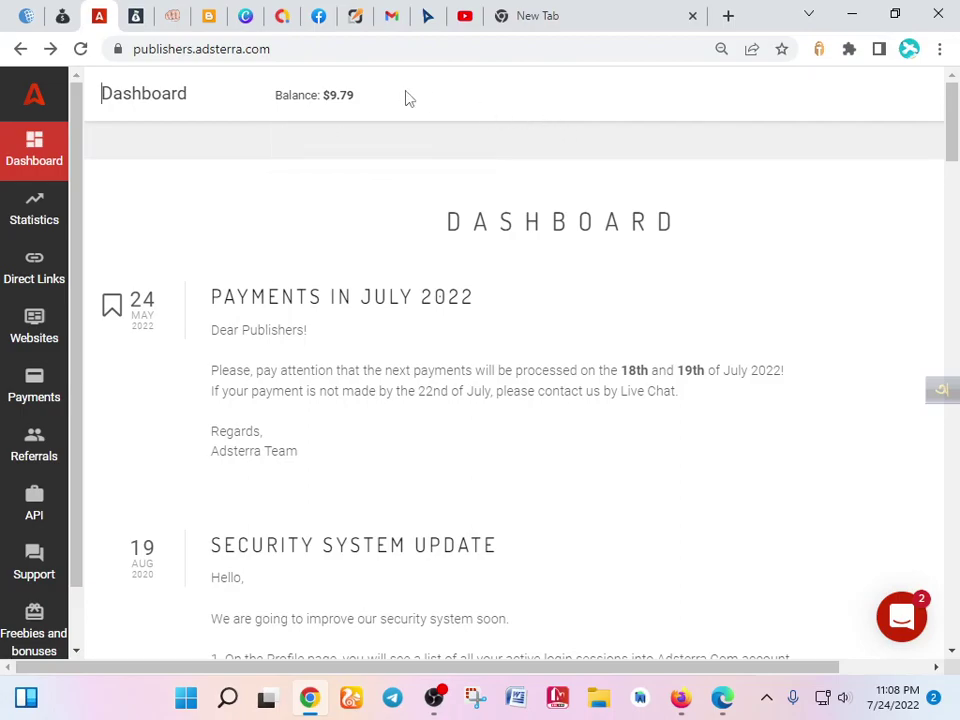
left_click(5, 386)
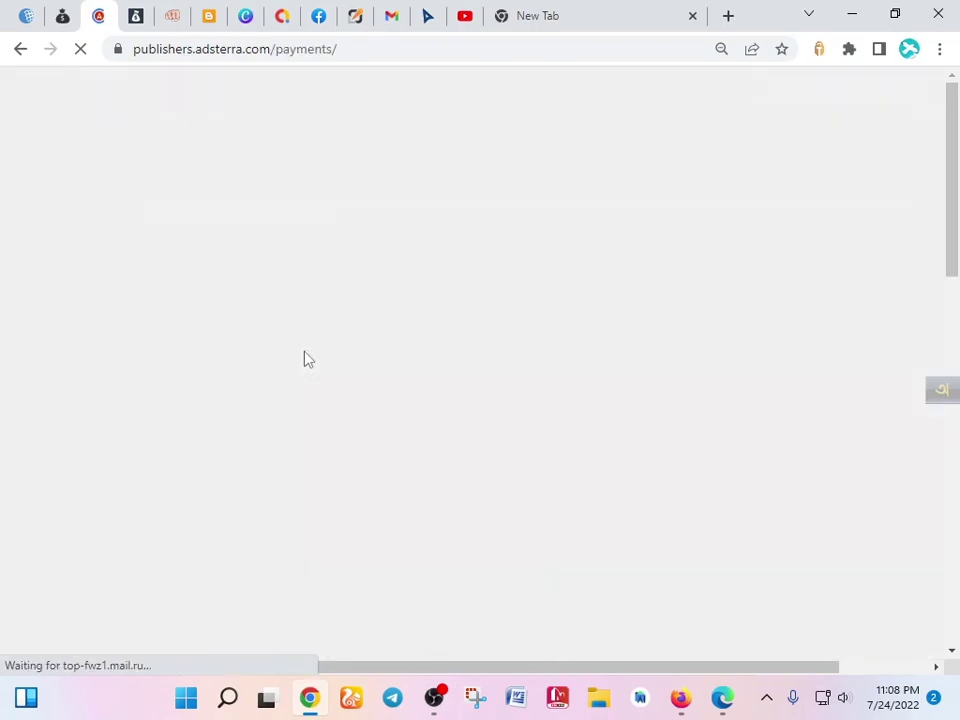
scroll(398, 354, "down", 3)
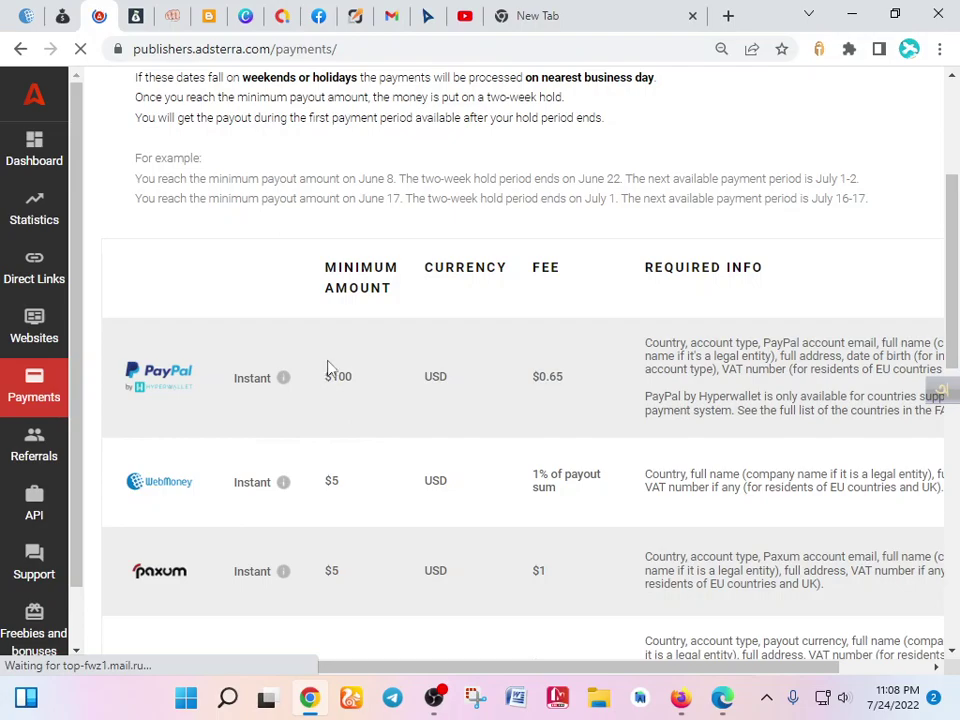
- Highlight PayPal's $100 minimum payout
mouse_move(327, 378)
left_mouse_down()
mouse_move(355, 383)
mouse_move(331, 386)
left_mouse_up()
left_click(355, 383)
left_click(396, 336)
scroll(375, 358, "down", 2)
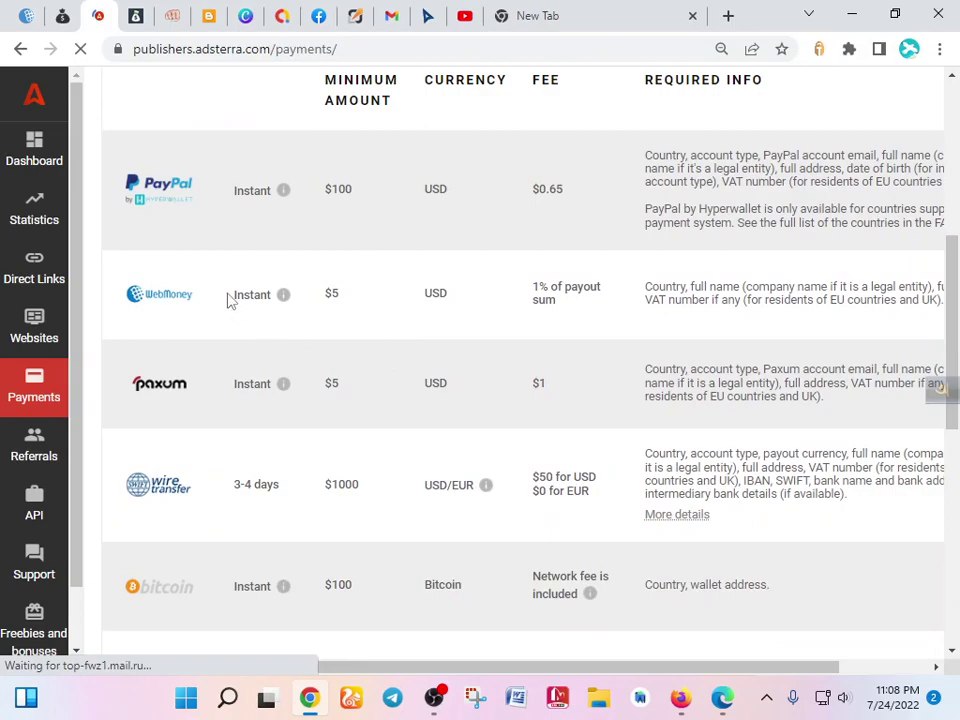
- Highlight WebMoney's Instant payout timing, $5 minimum and 1% fee
left_click_drag(230, 302, 272, 306)
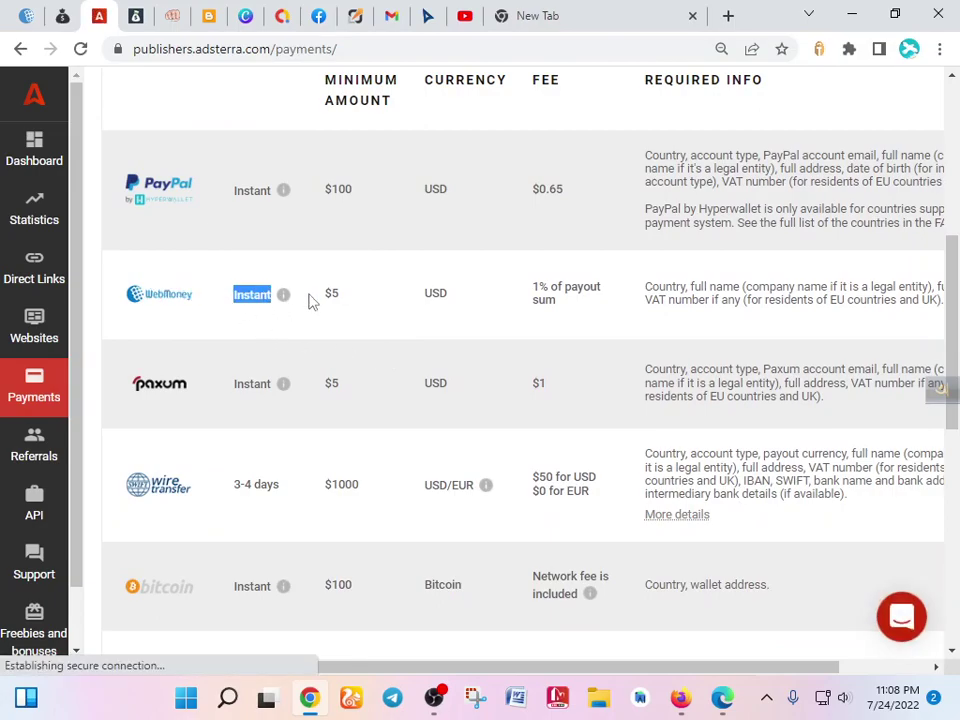
left_click(356, 307)
double_click(332, 303)
left_click(510, 306)
left_click_drag(525, 290, 581, 300)
left_click(581, 300)
- Highlight PayPal's $0.65 fee and Paxum's Instant payout timing
left_click_drag(529, 195, 613, 193)
left_click(531, 231)
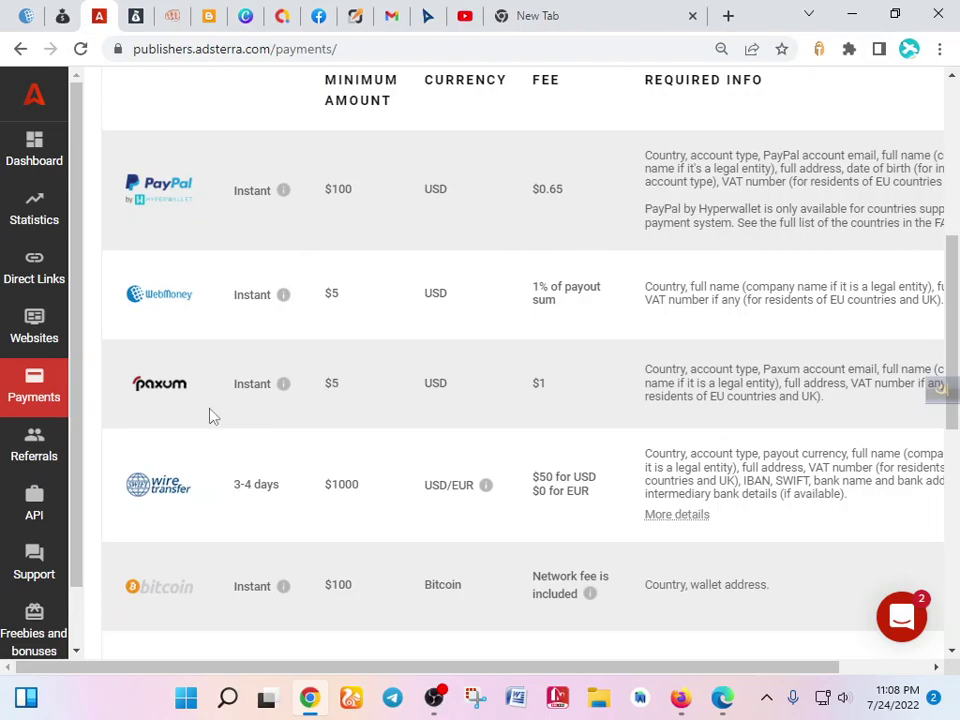
left_click_drag(237, 380, 319, 388)
left_click(354, 381)
scroll(379, 176, "up", 5)
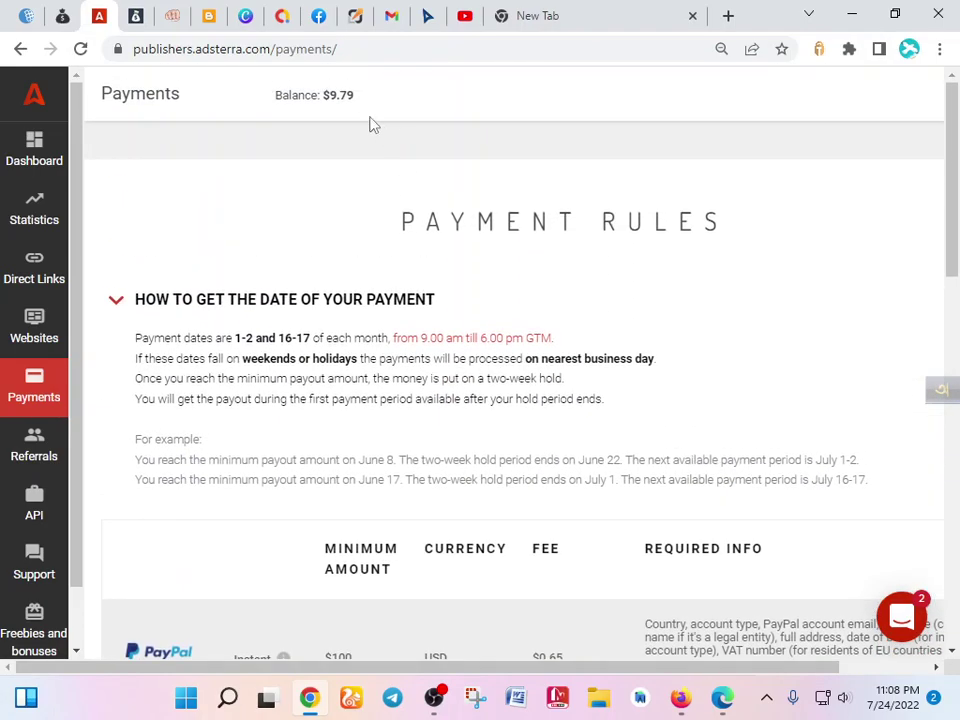
scroll(561, 264, "down", 4)
scroll(240, 408, "down", 1)
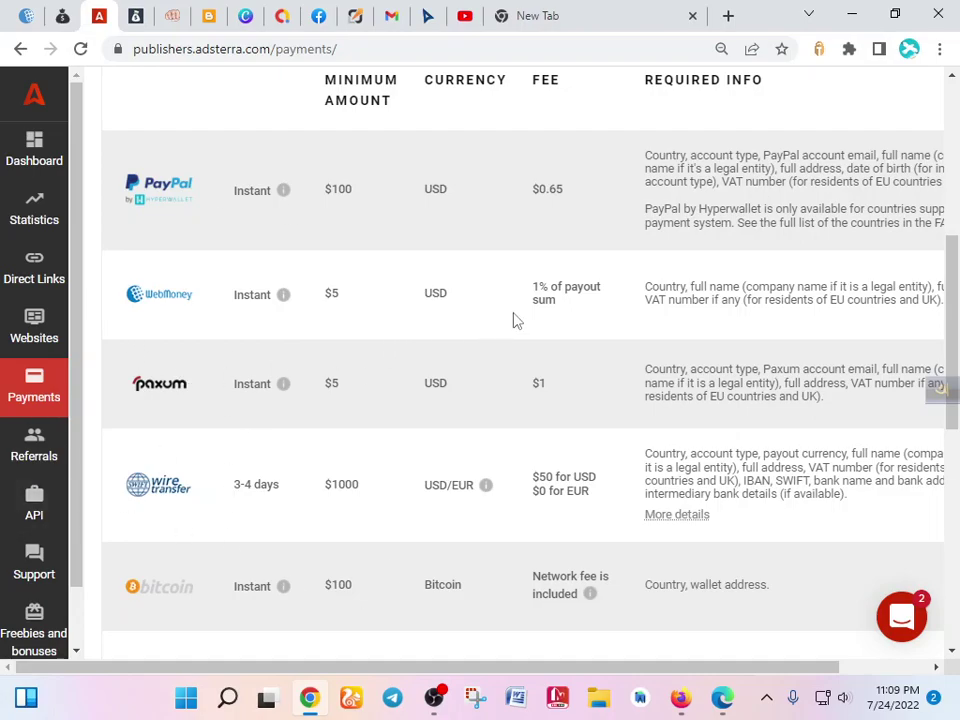
- Search Google for 'eonads' in the new tab and open the Eonads homepage
left_click(588, 10)
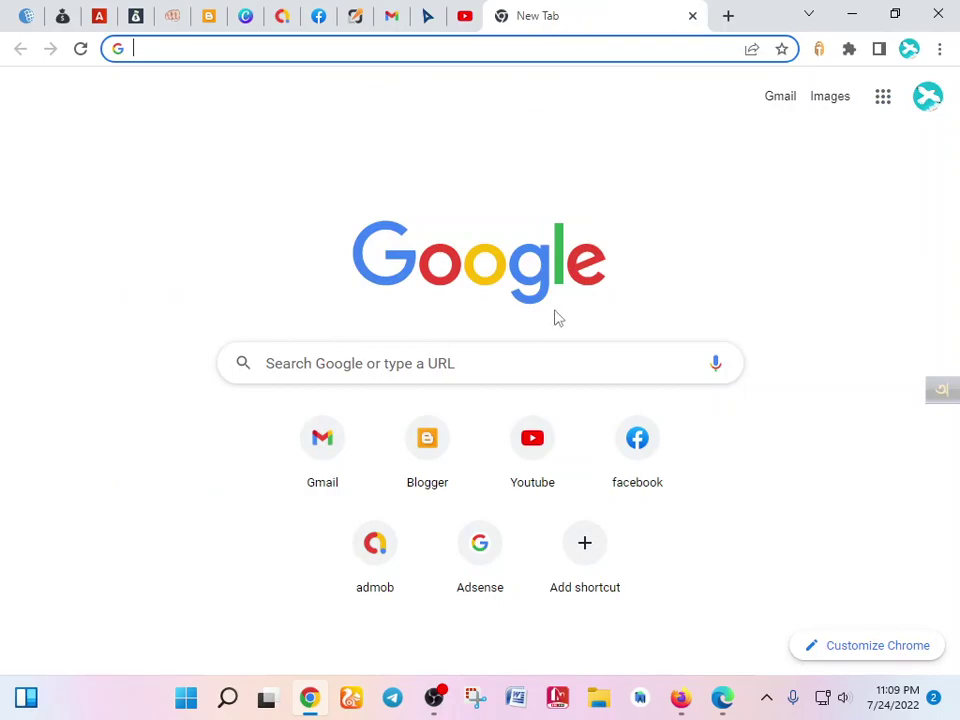
left_click(535, 363)
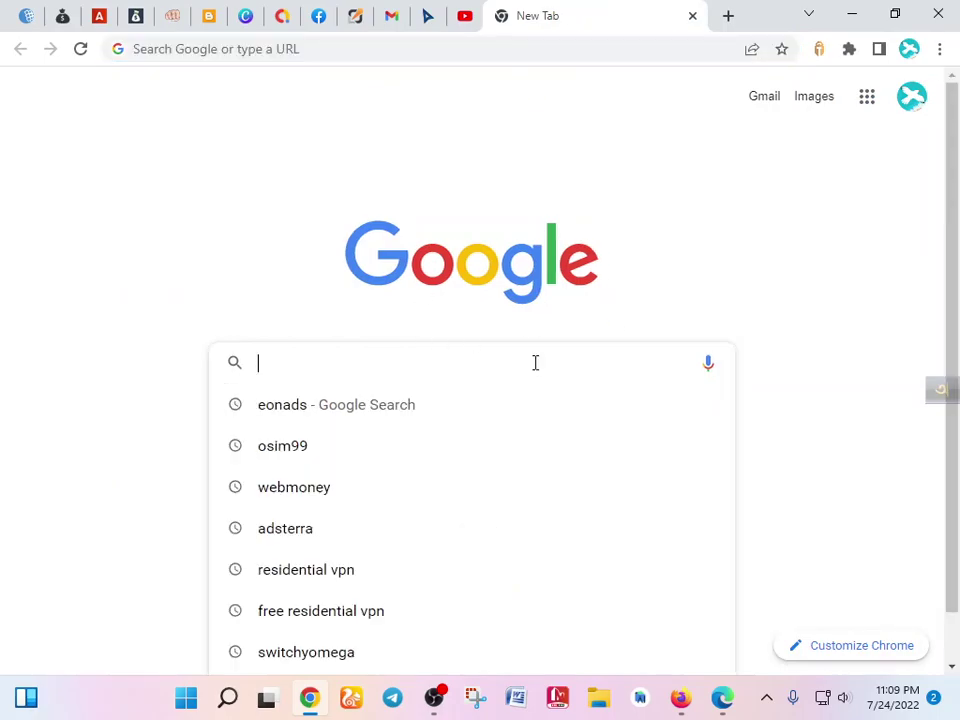
type("eonads")
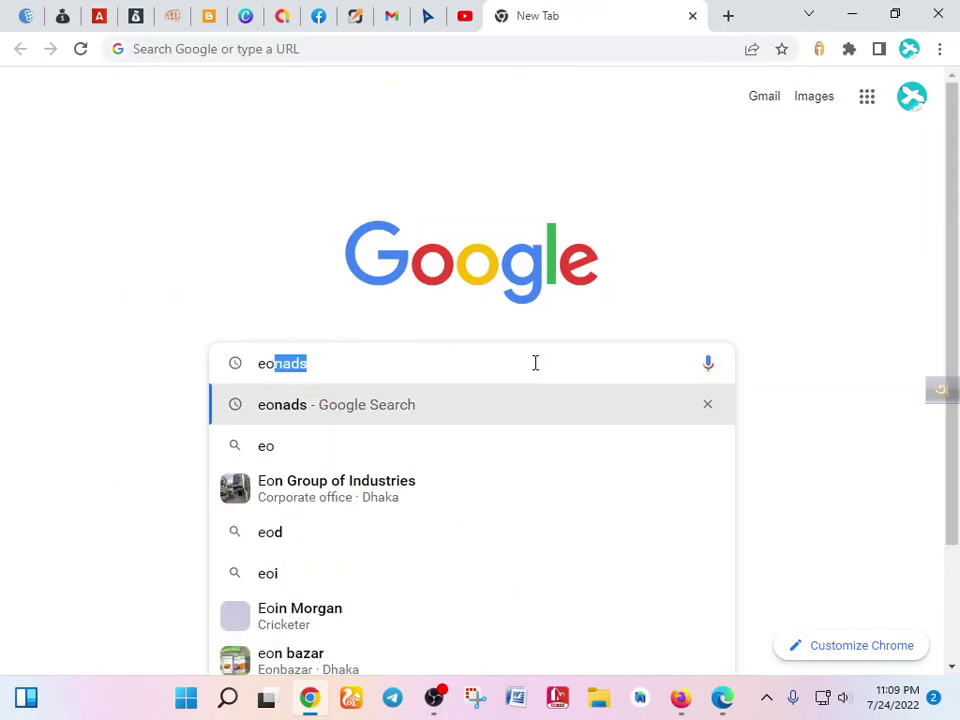
key("Return")
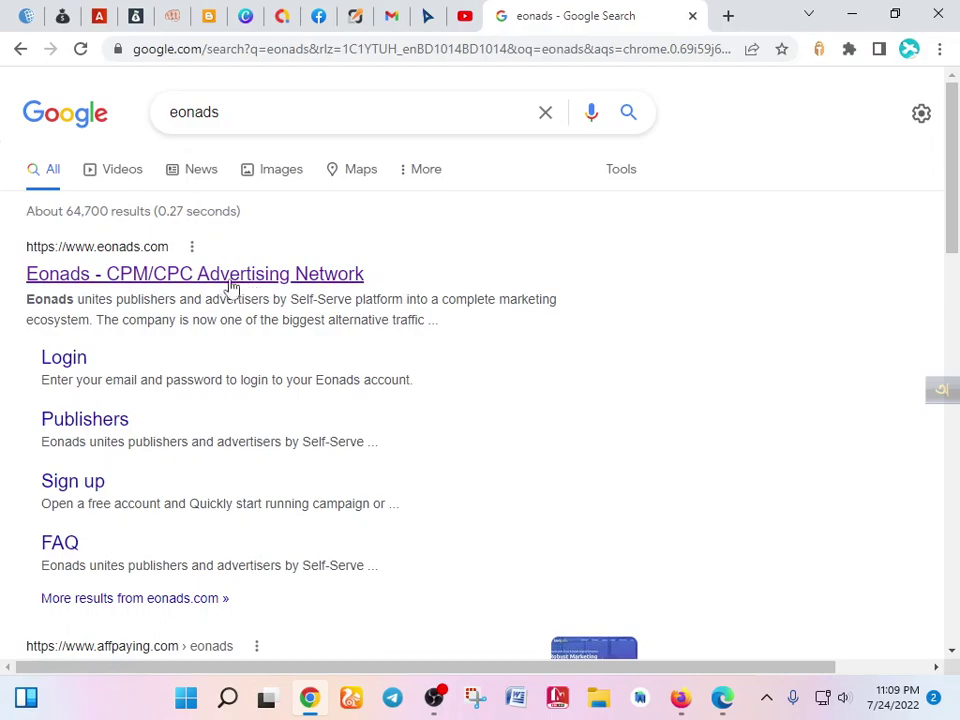
left_click(242, 279)
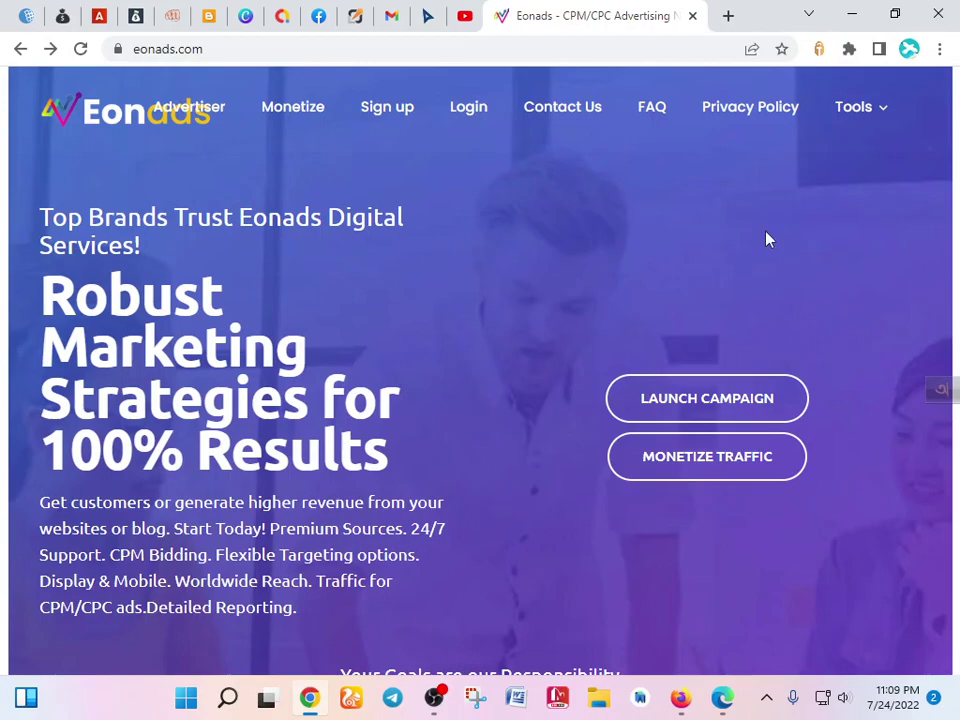
- Open the Eonads sign-up form and enter the contact person's name and e-mail address
left_click(390, 112)
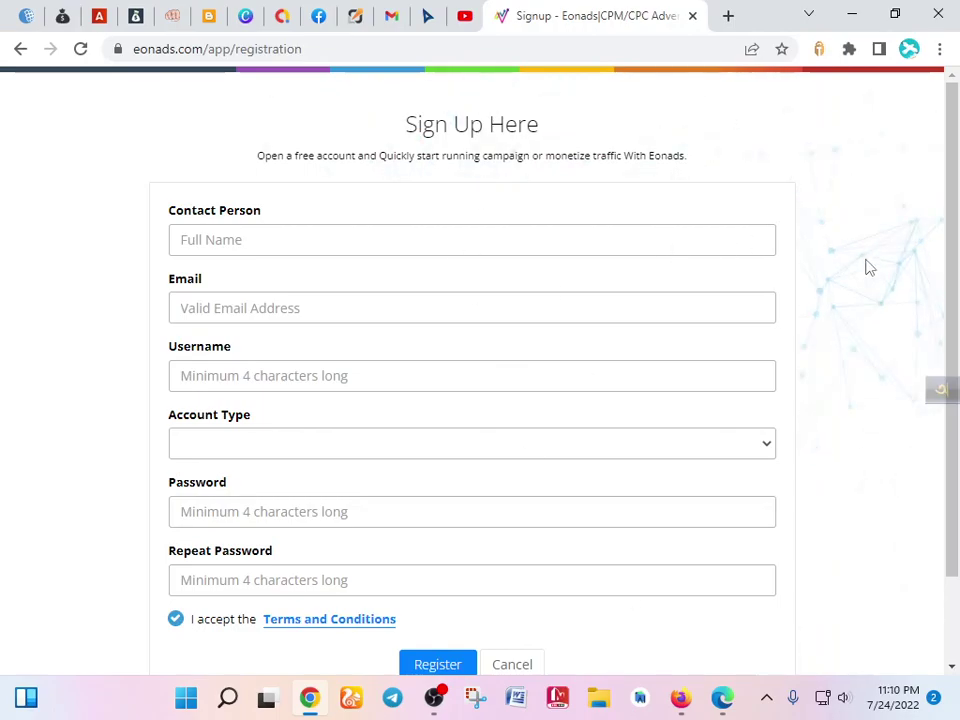
left_click(311, 253)
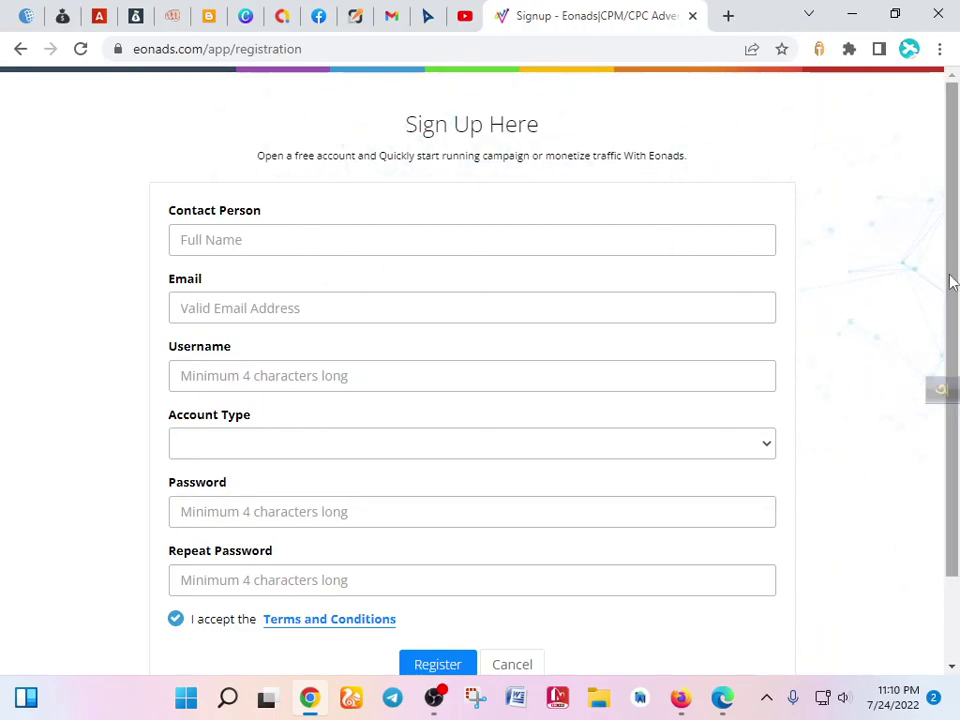
type("osimal")
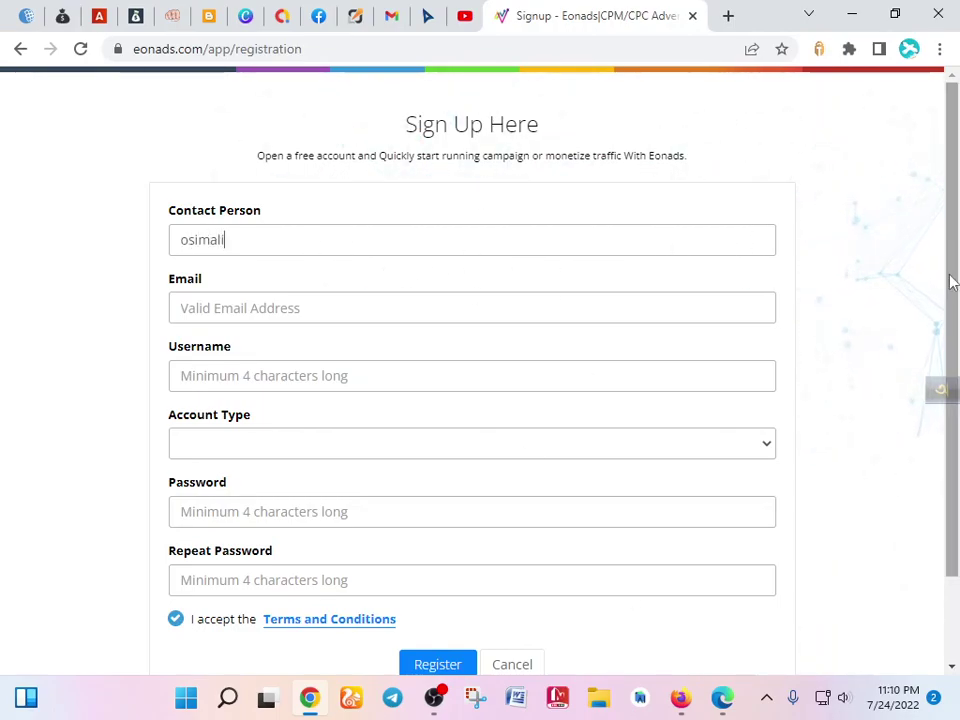
key("BackSpace")
key("BackSpace")
type("ali")
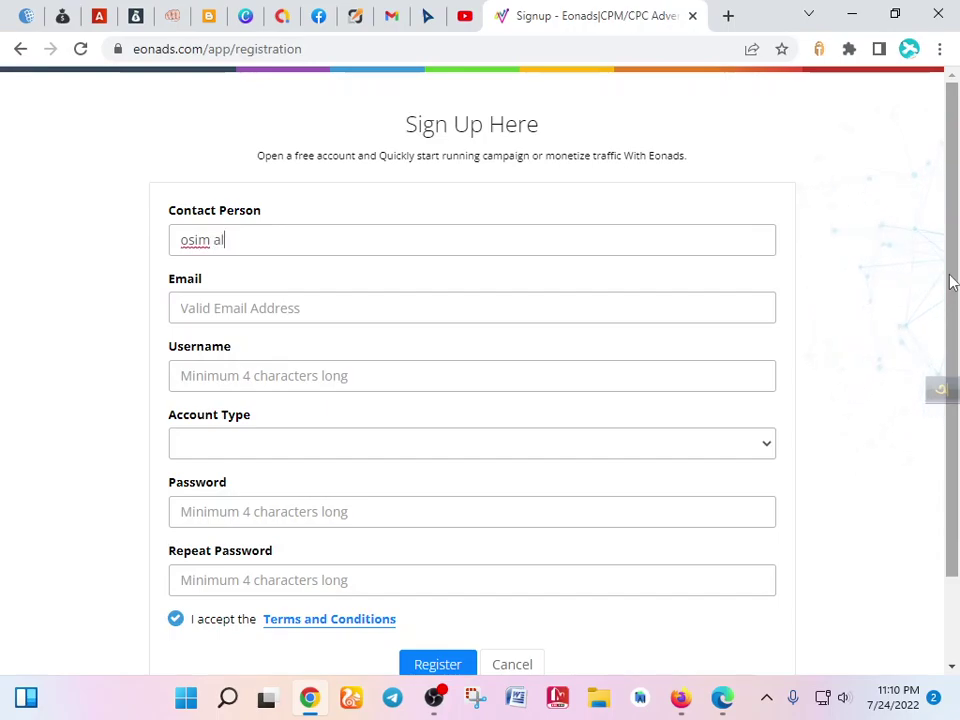
left_click(440, 302)
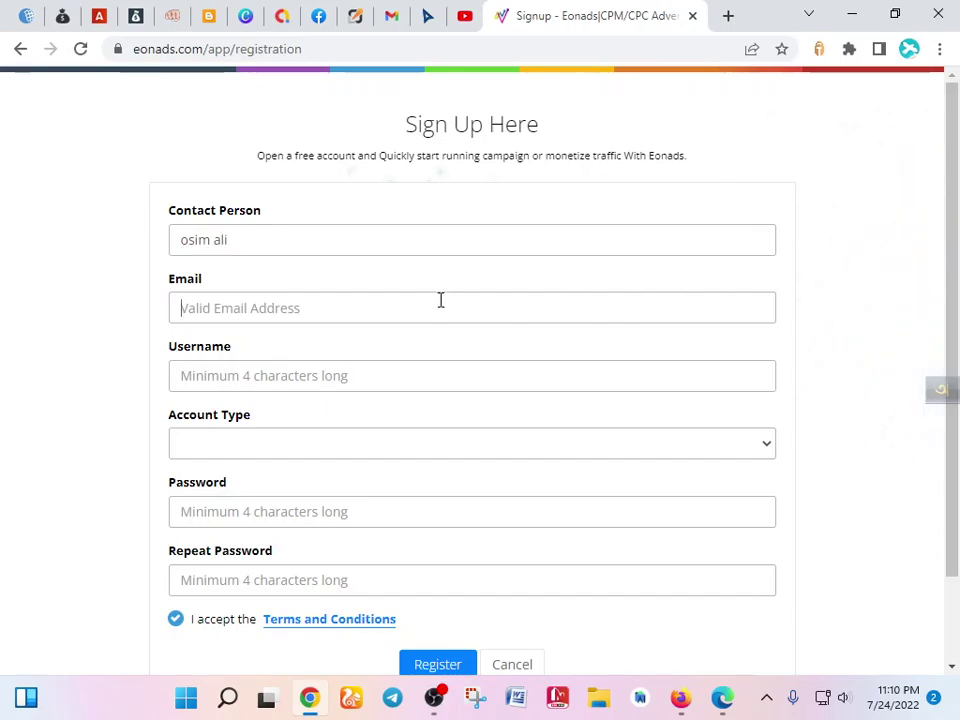
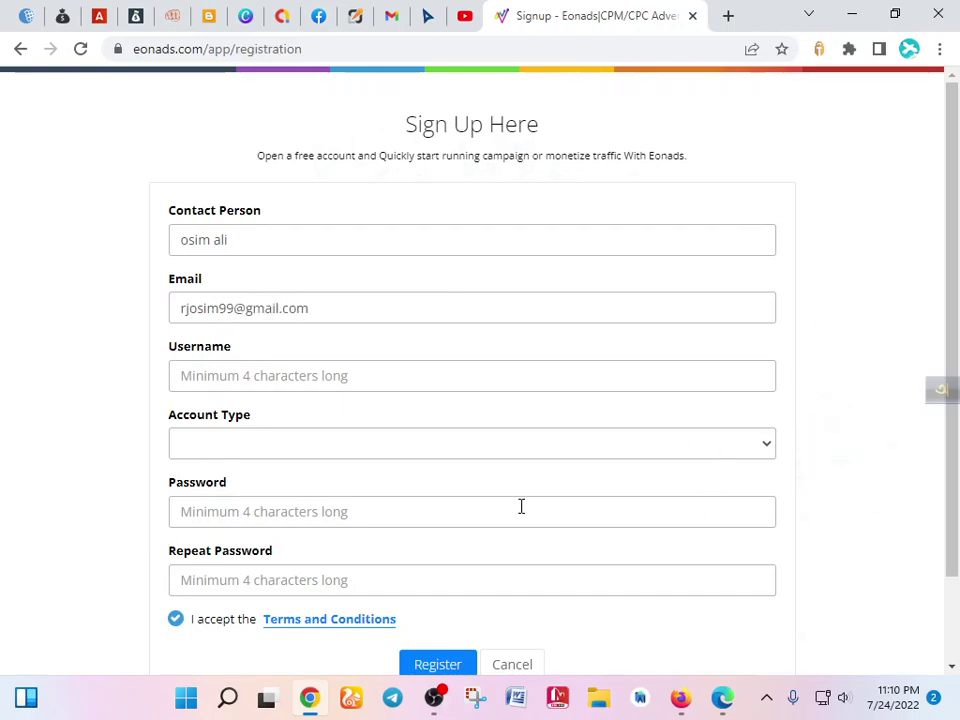
- Enter a username and choose Publisher as the account type
left_click(342, 379)
type("f")
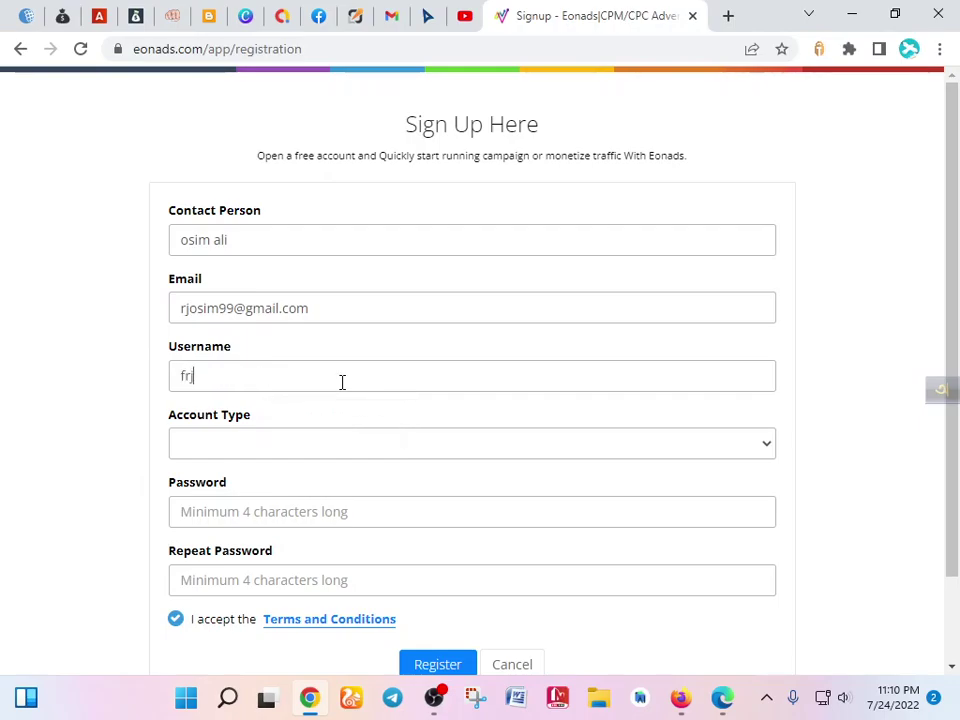
key("BackSpace")
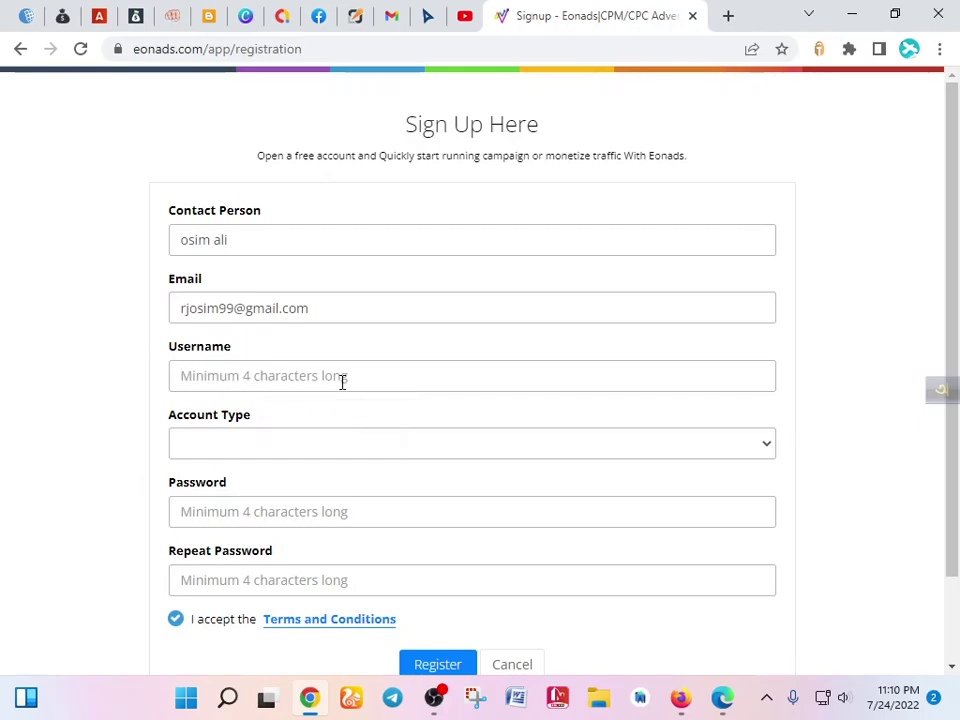
type("rjos")
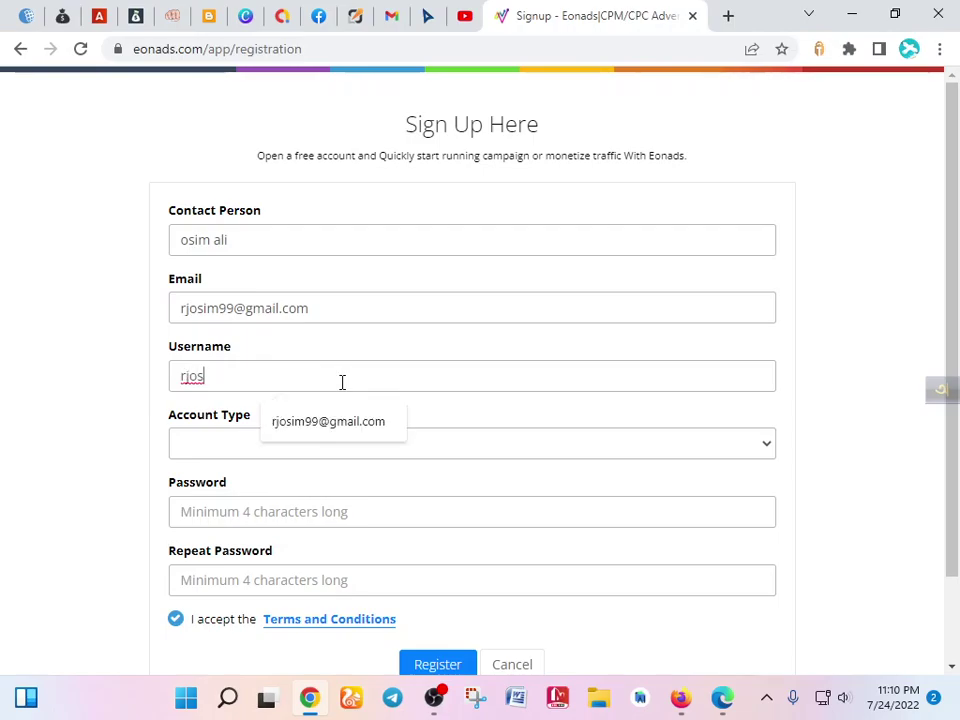
type("im")
left_click(238, 452)
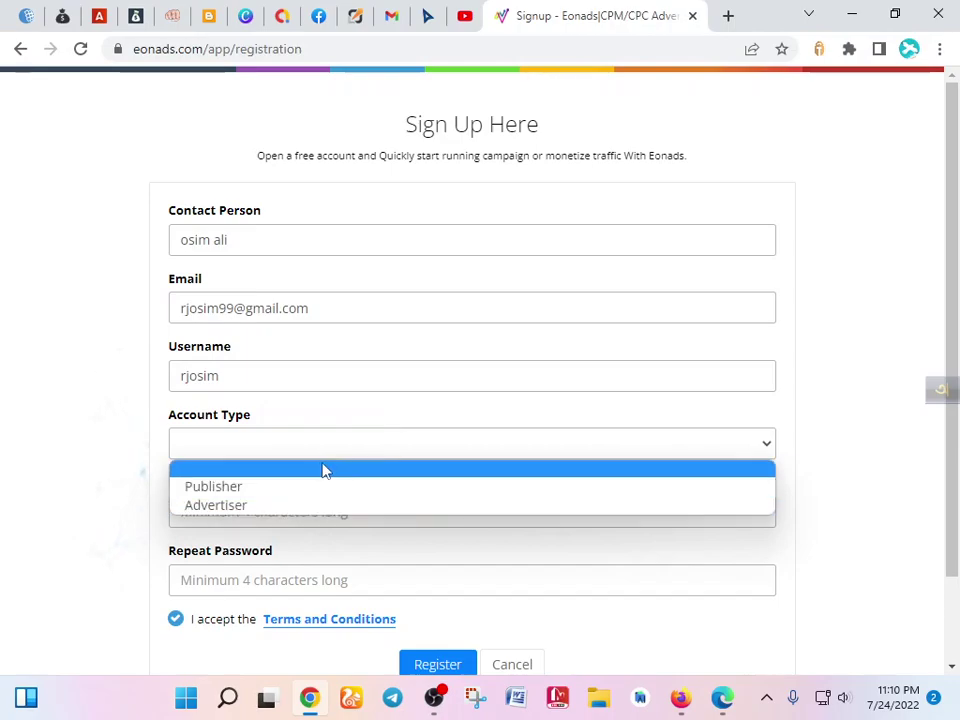
left_click(305, 488)
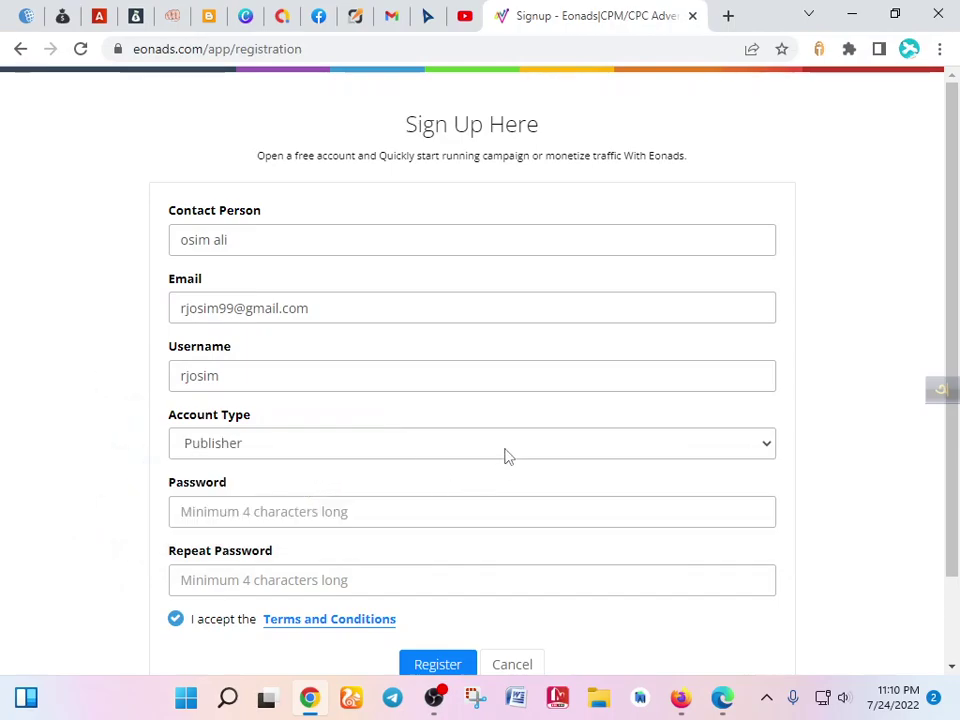
- Enter the account password and its confirmation in Repeat Password
left_click(340, 513)
type("r")
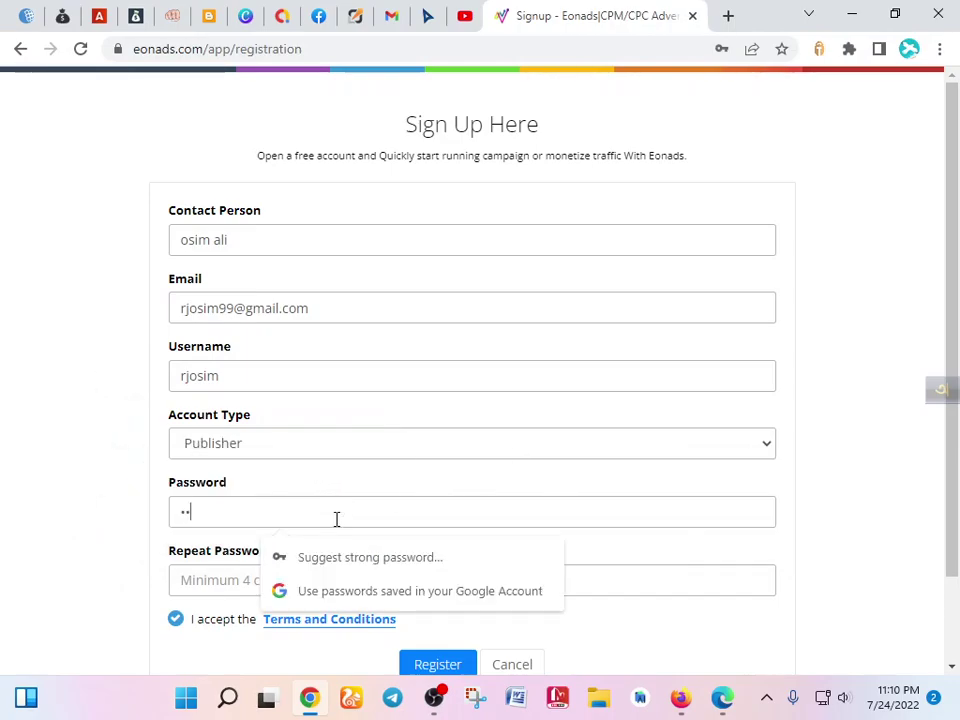
key("BackSpace")
key("BackSpace")
type("1234")
left_click(221, 576)
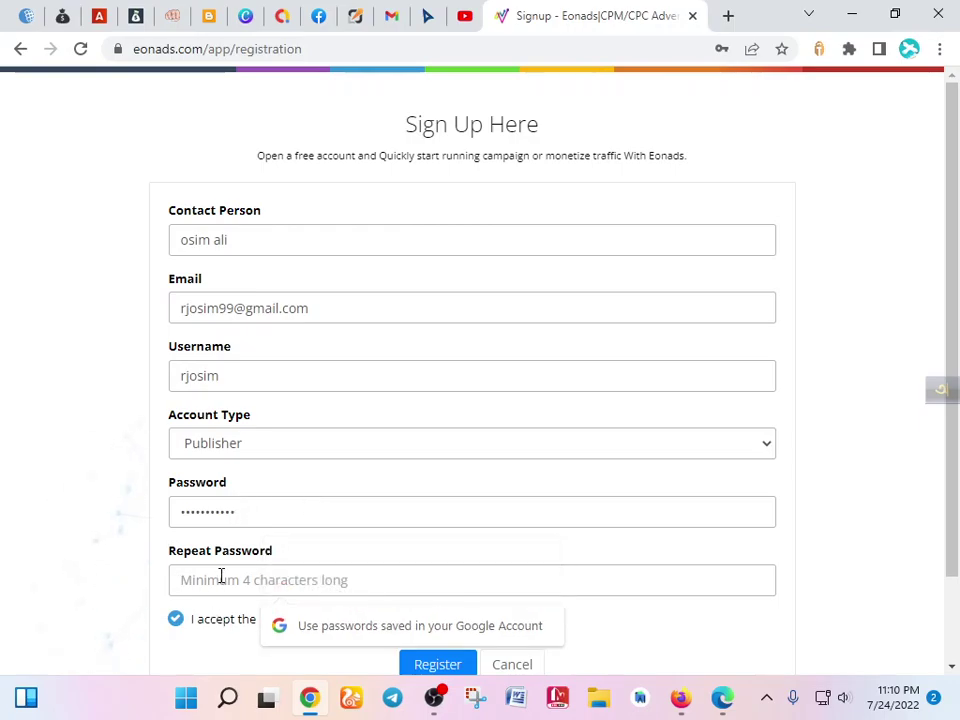
type("1234567890")
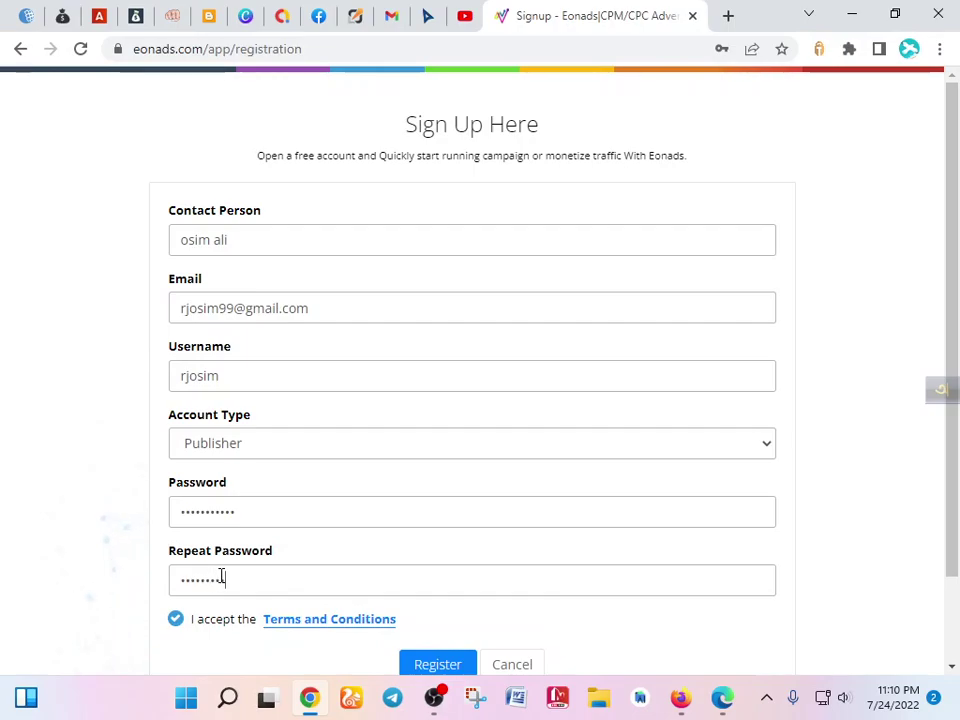
scroll(232, 566, "down", 1)
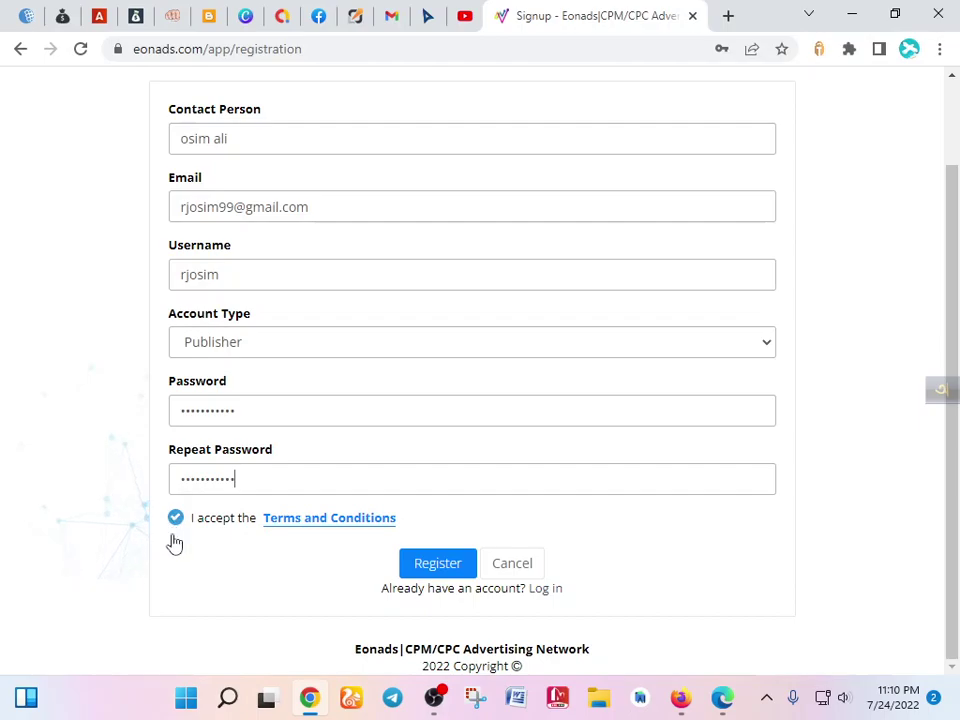
- Register the account and follow the Gmail verification link to the Eonads login page
left_click(445, 565)
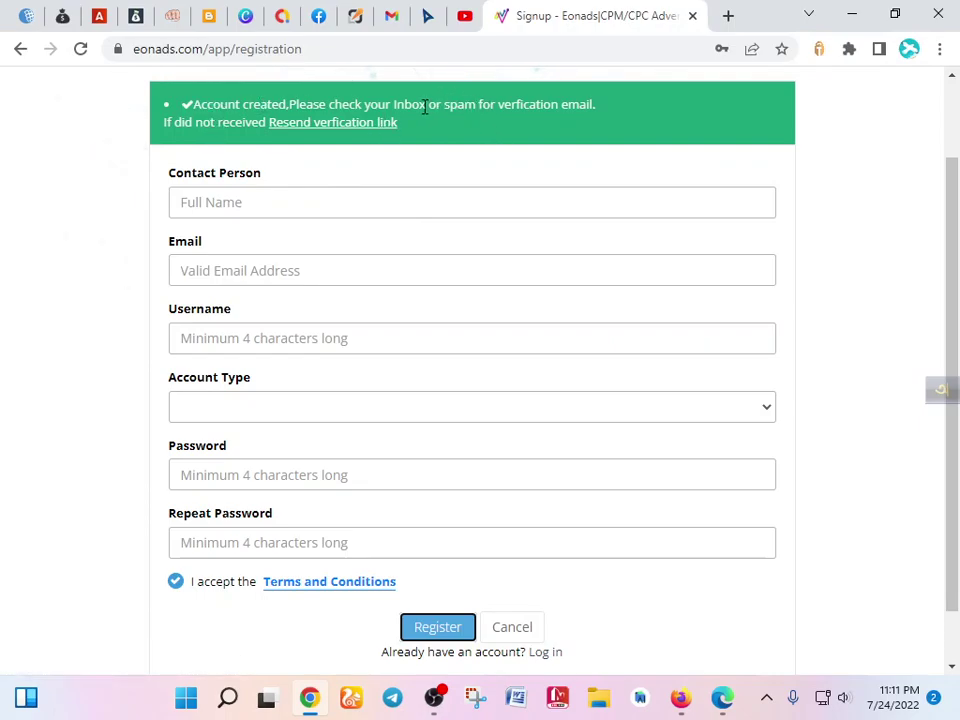
left_click_drag(427, 106, 506, 106)
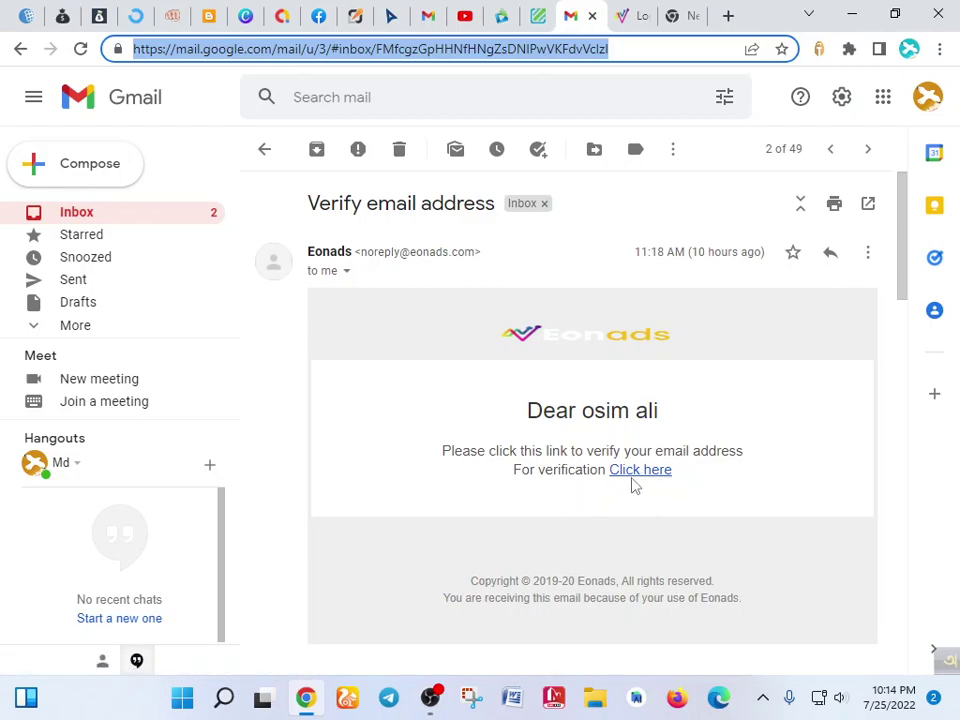
left_click(636, 472)
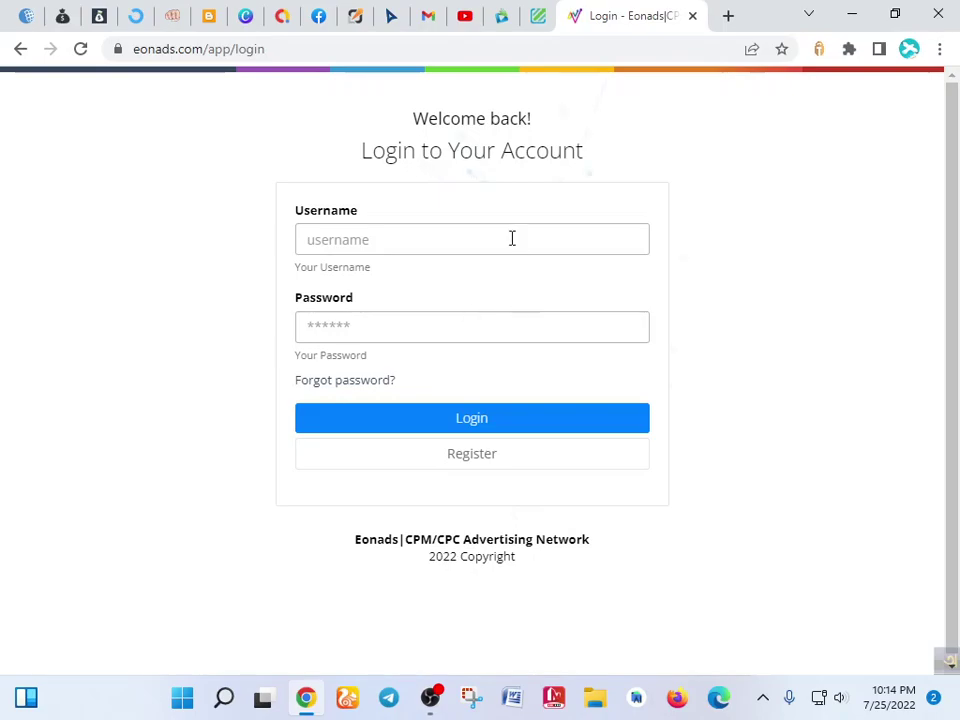
- Sign in with the autofilled saved username and the account password
left_click_drag(416, 122, 494, 143)
left_click(490, 145)
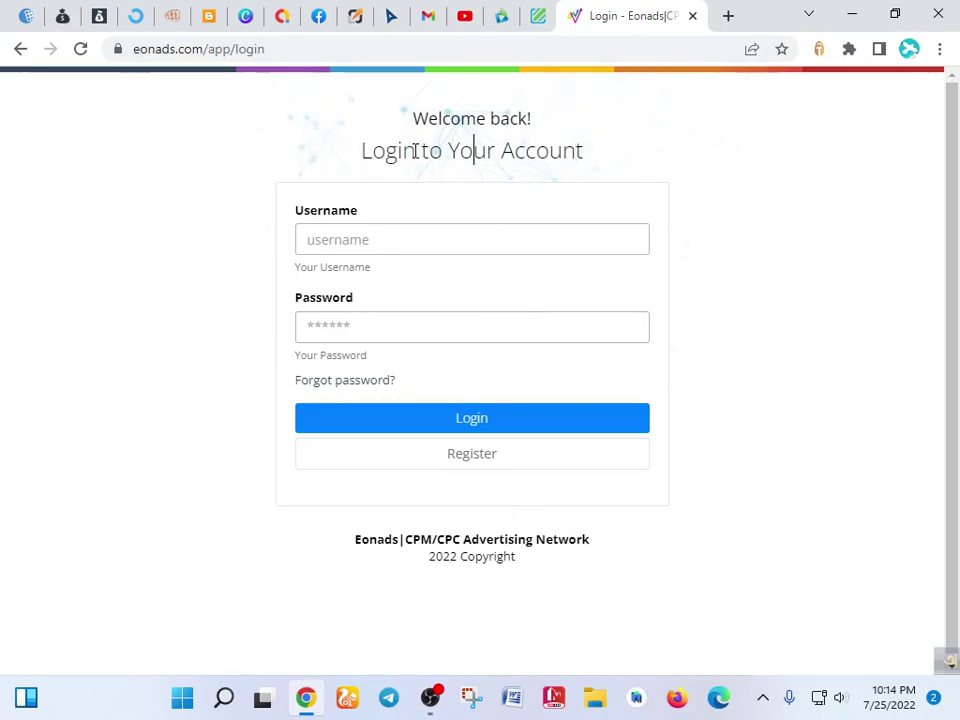
left_click(376, 239)
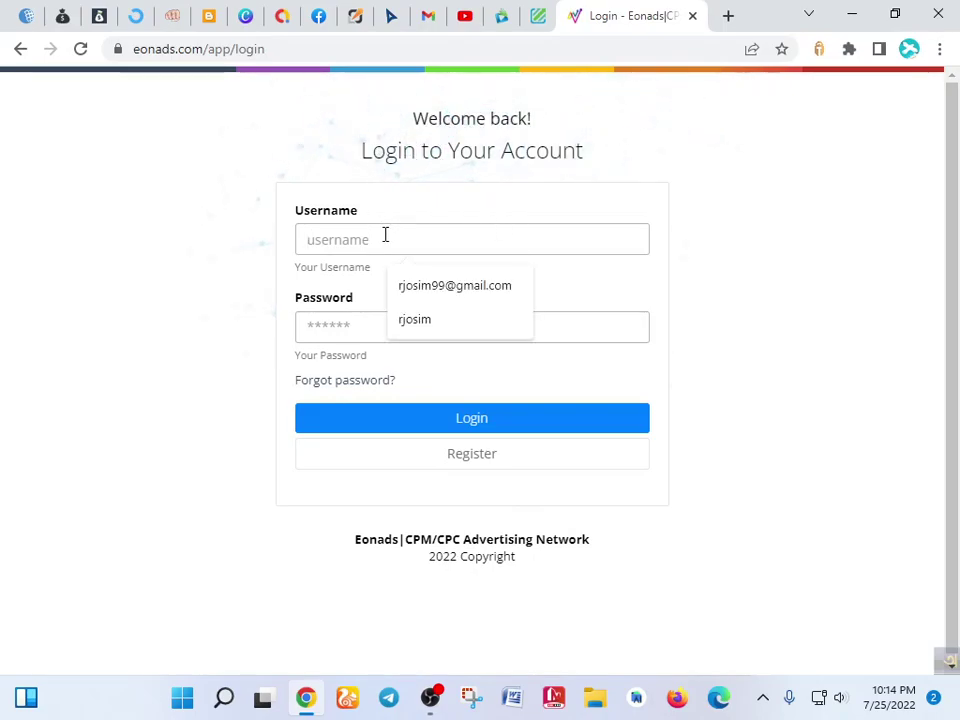
left_click(345, 315)
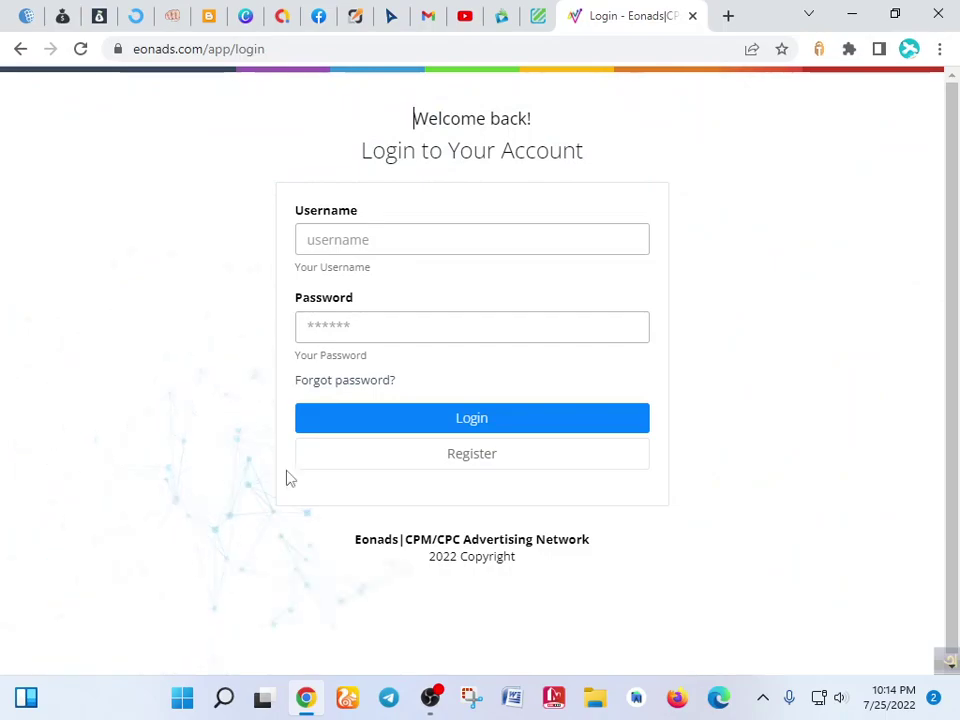
left_click(450, 242)
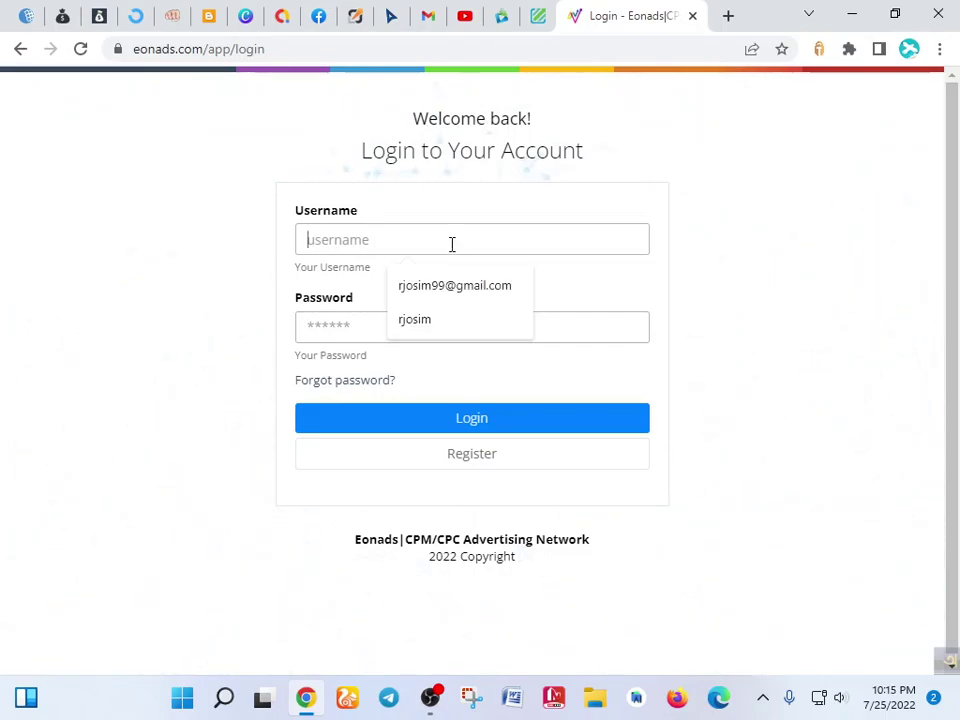
left_click(424, 318)
left_click(417, 326)
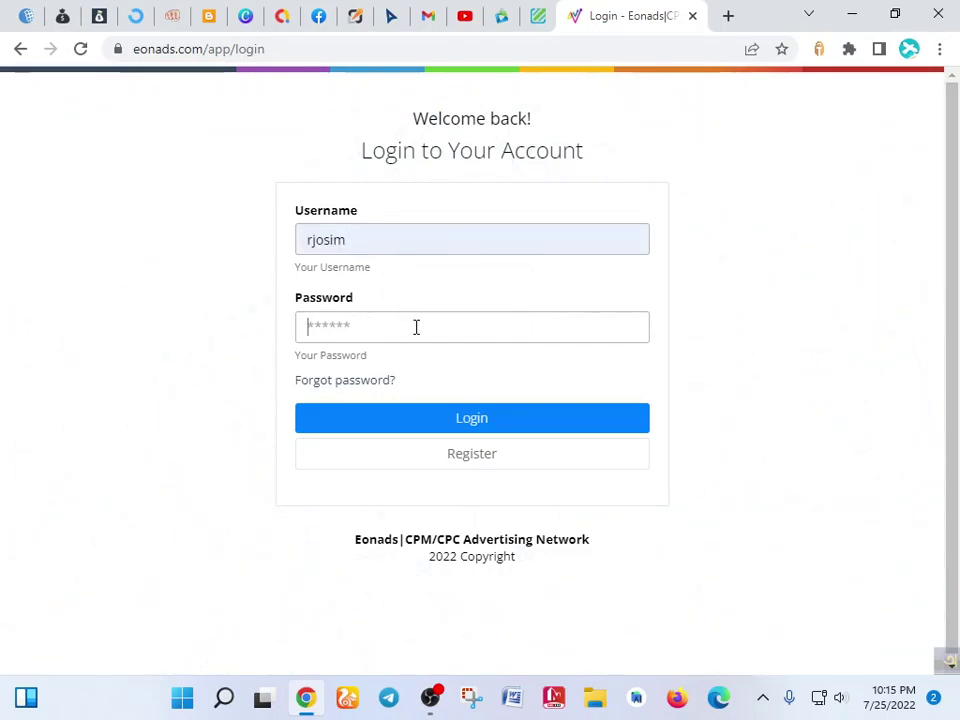
type("****")
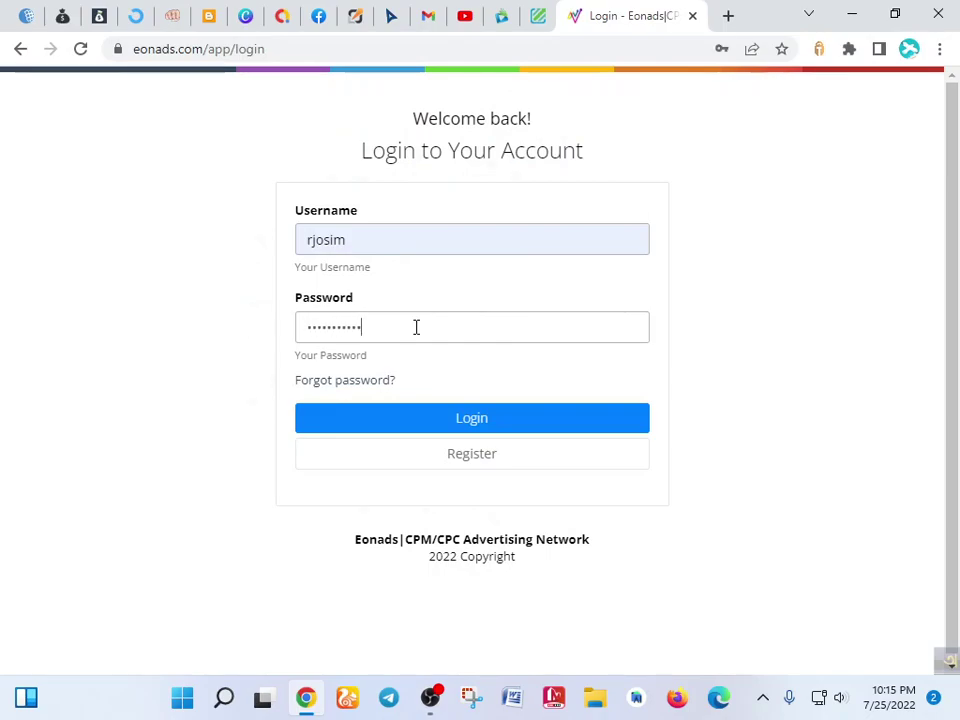
key("Return")
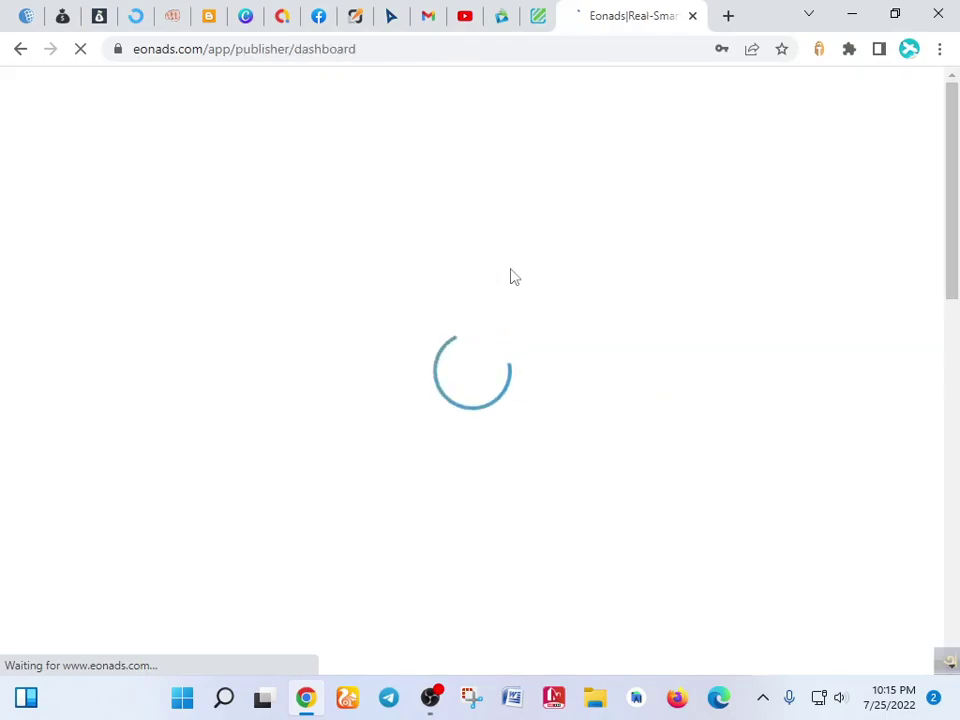
- Pin the Eonads dashboard tab and save the login password in Chrome
right_click(612, 15)
left_click(668, 176)
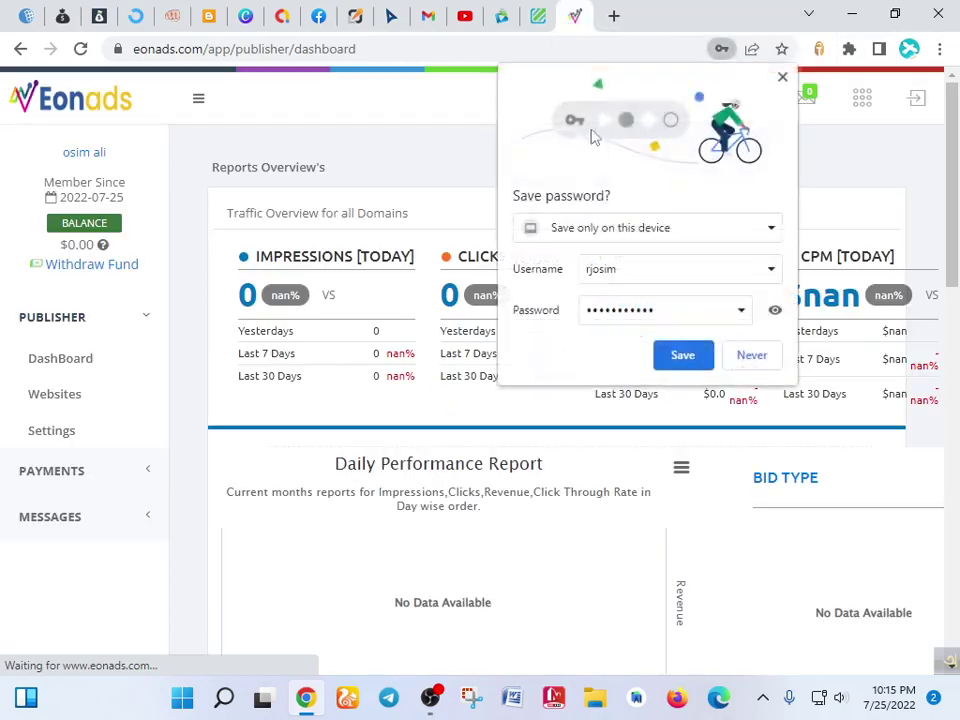
left_click(684, 362)
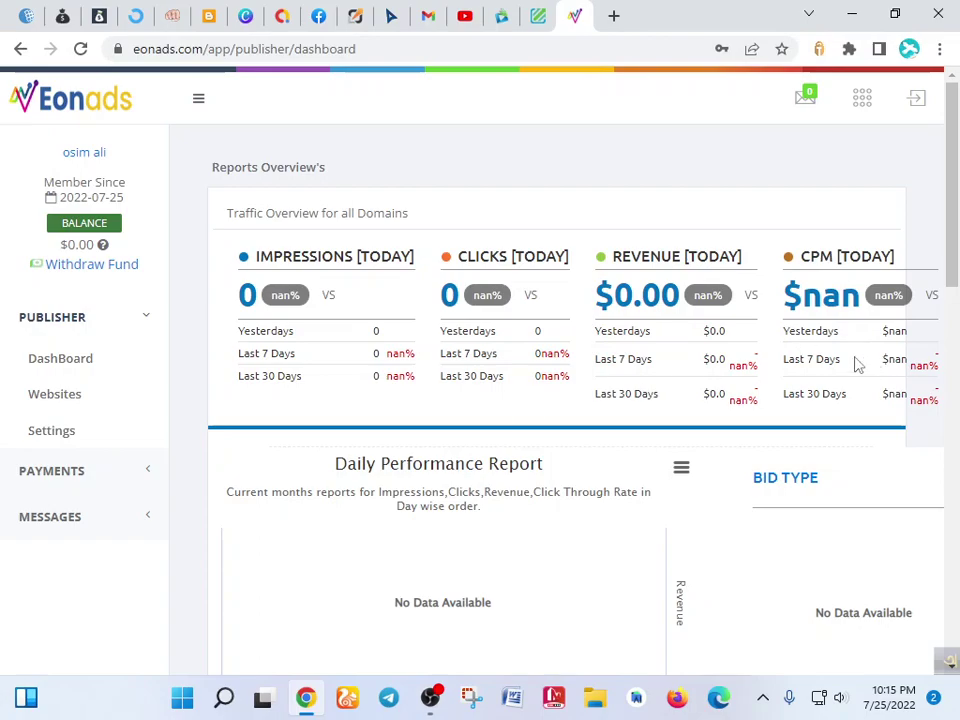
mouse_move(246, 275)
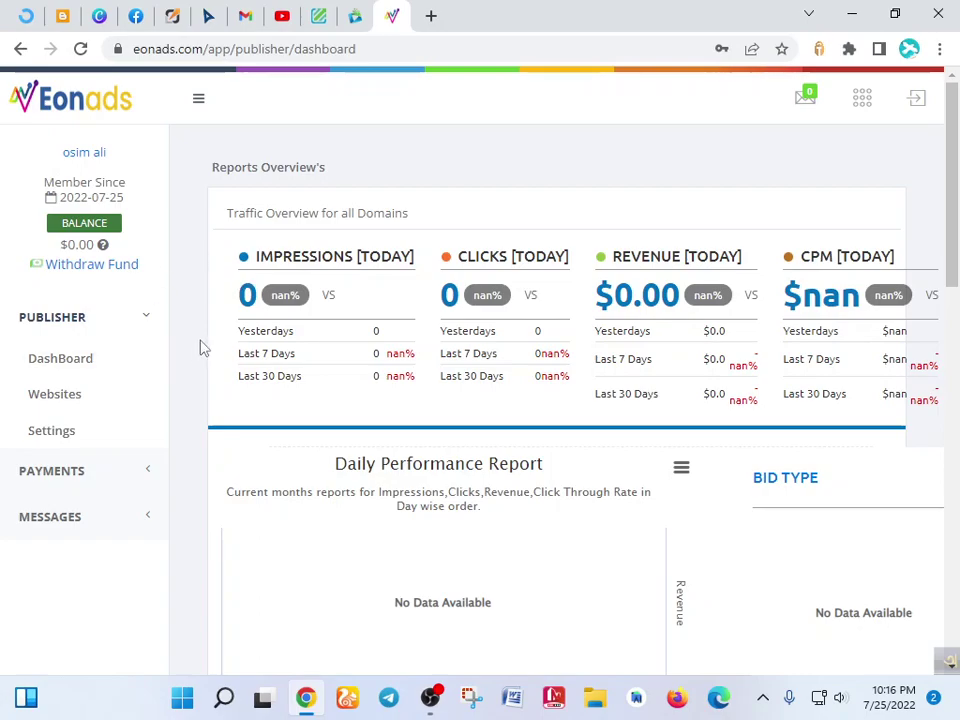
- Open Pay request under PAYMENTS and show the apps-grid account shortcuts
left_click(90, 483)
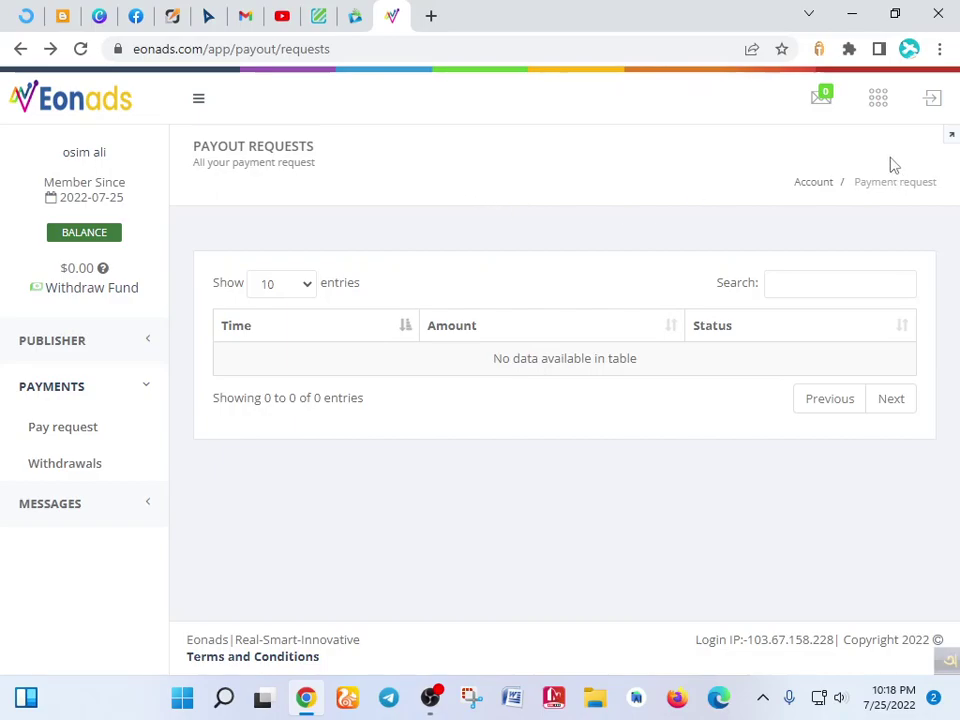
left_click(879, 102)
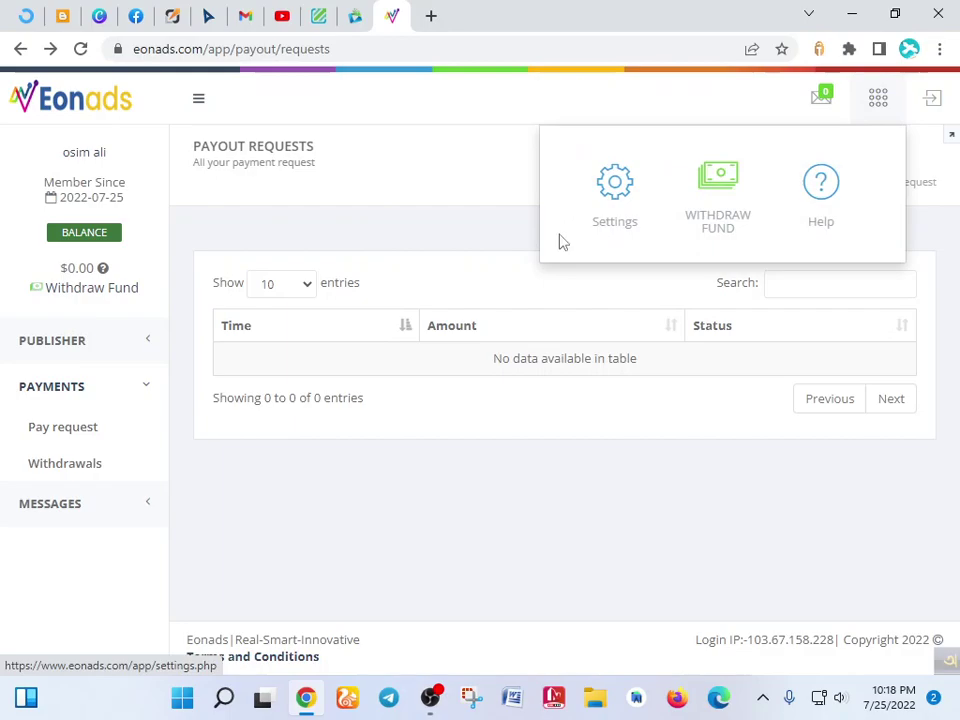
- Open account Settings and scroll past the City and State fields, leaving them empty
left_click(617, 185)
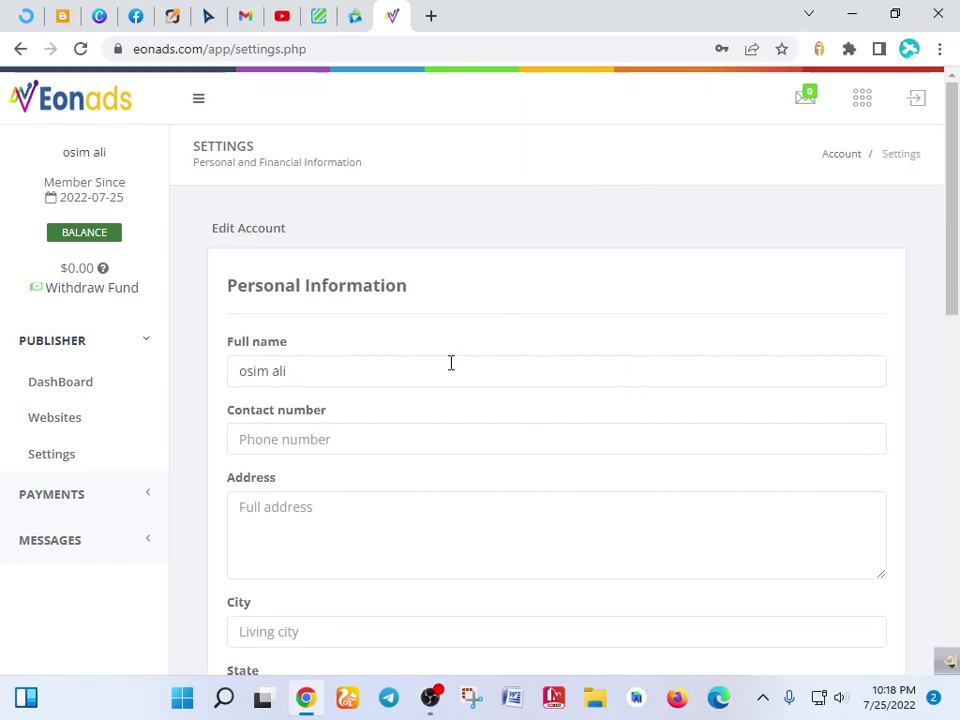
scroll(460, 367, "down", 1)
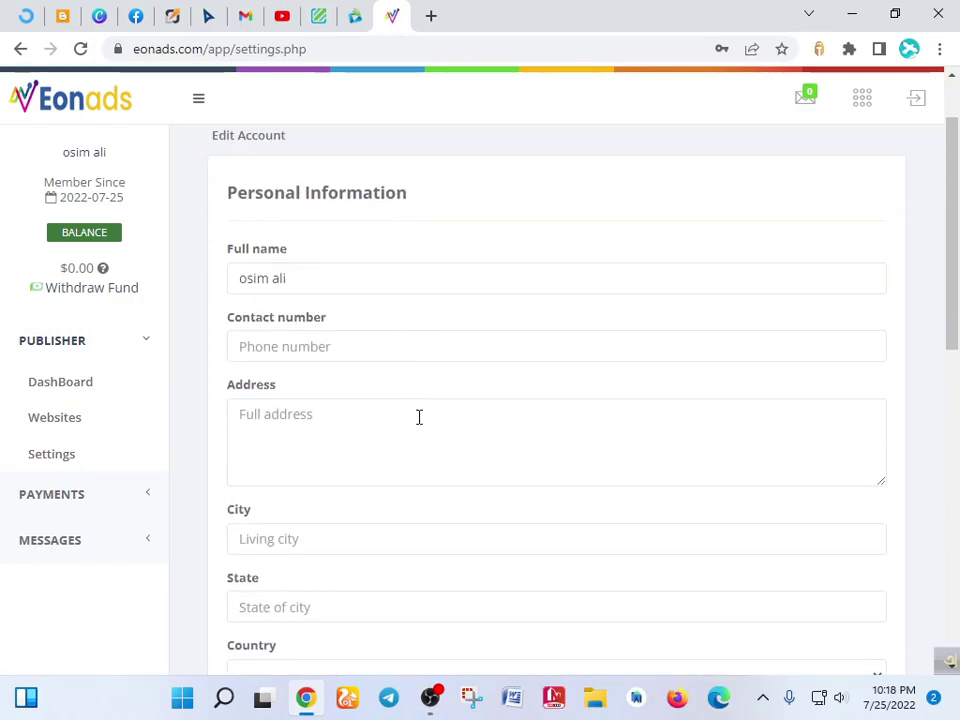
scroll(650, 419, "down", 2)
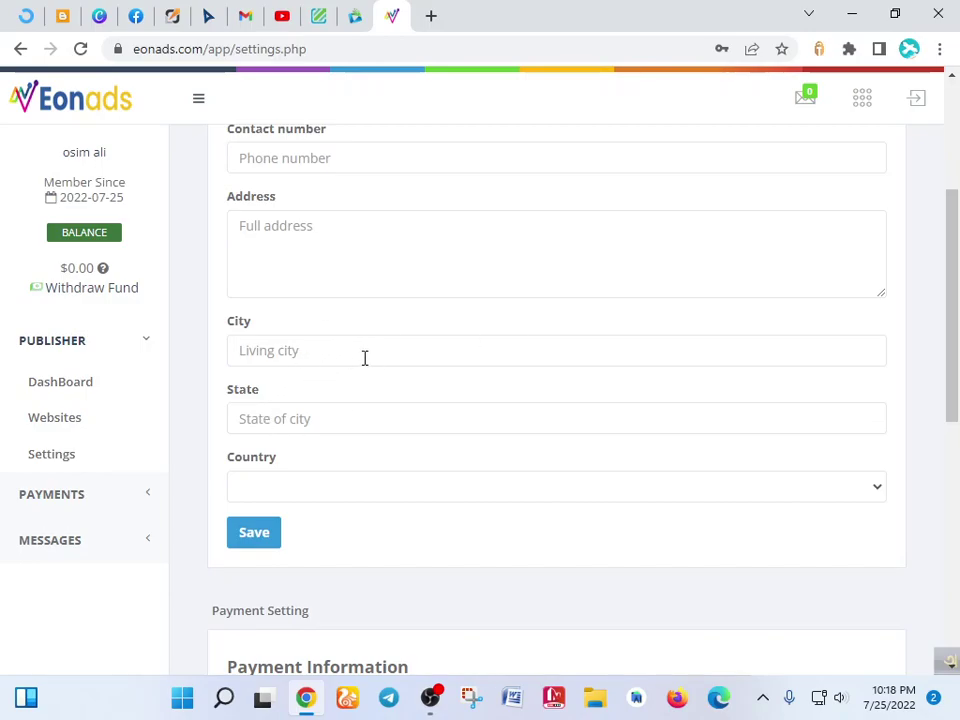
left_click(453, 347)
left_click(313, 419)
left_click(193, 404)
- Select Bangladesh as the country and move to the PayPal Account field
left_click(395, 490)
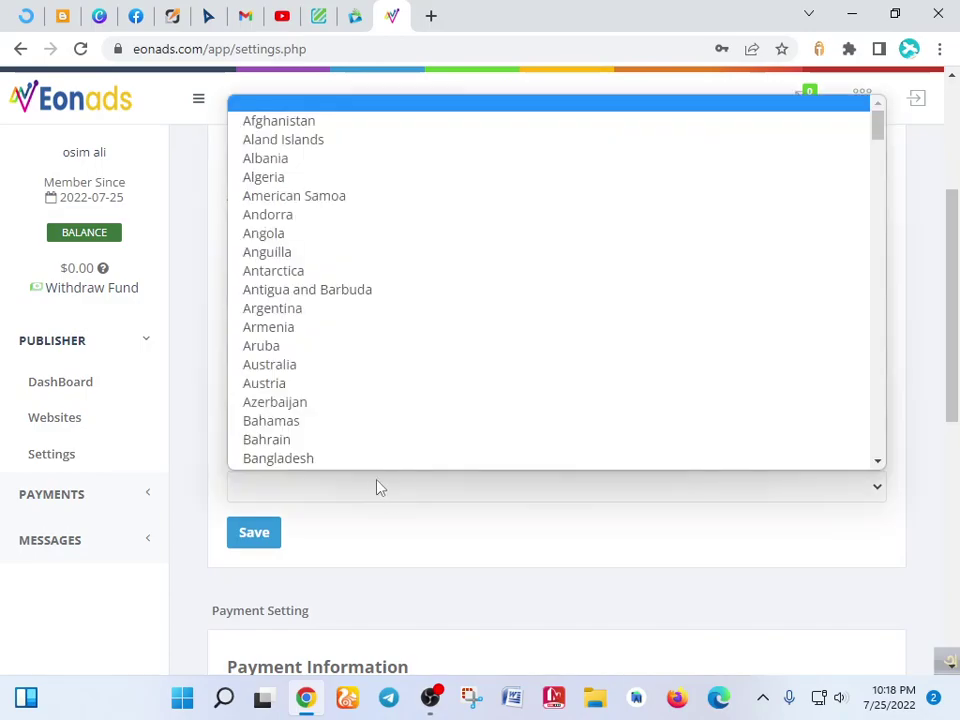
left_click(329, 447)
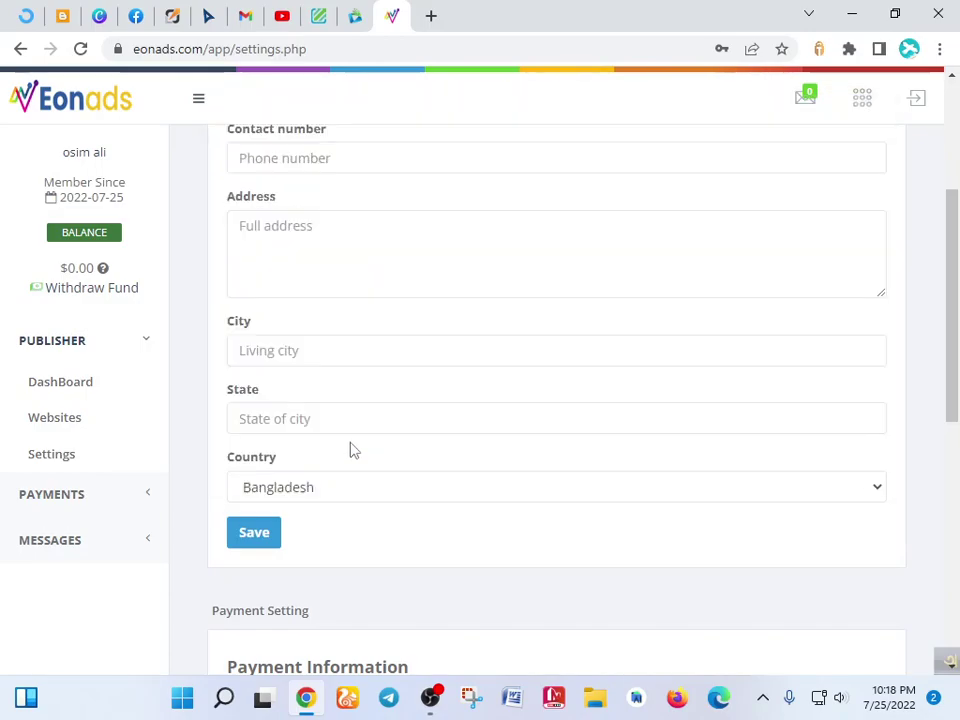
scroll(456, 405, "down", 4)
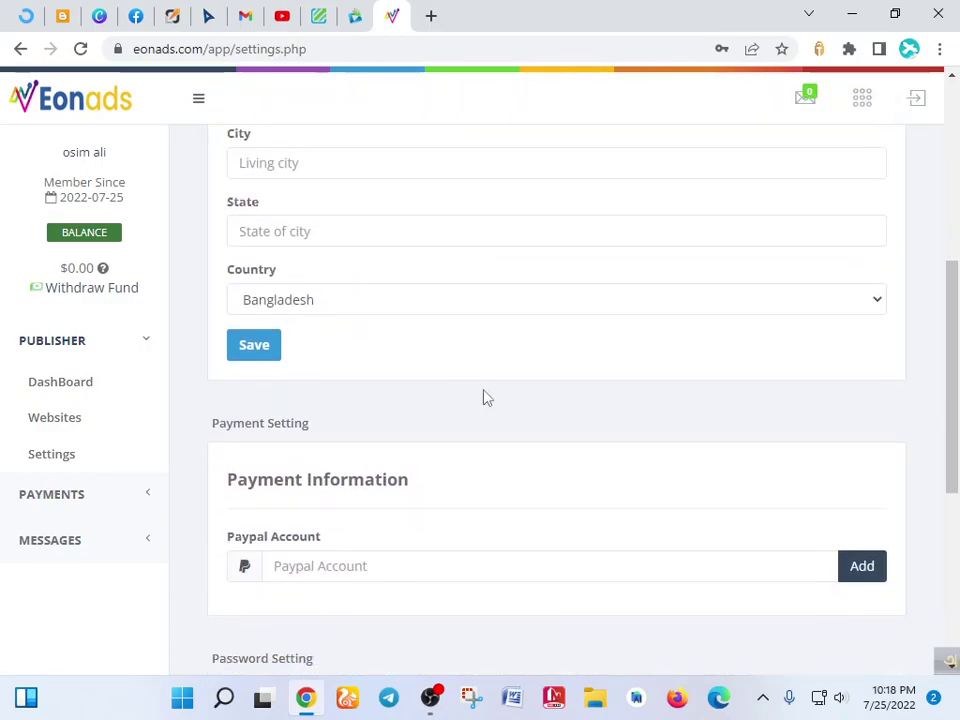
left_click(283, 381)
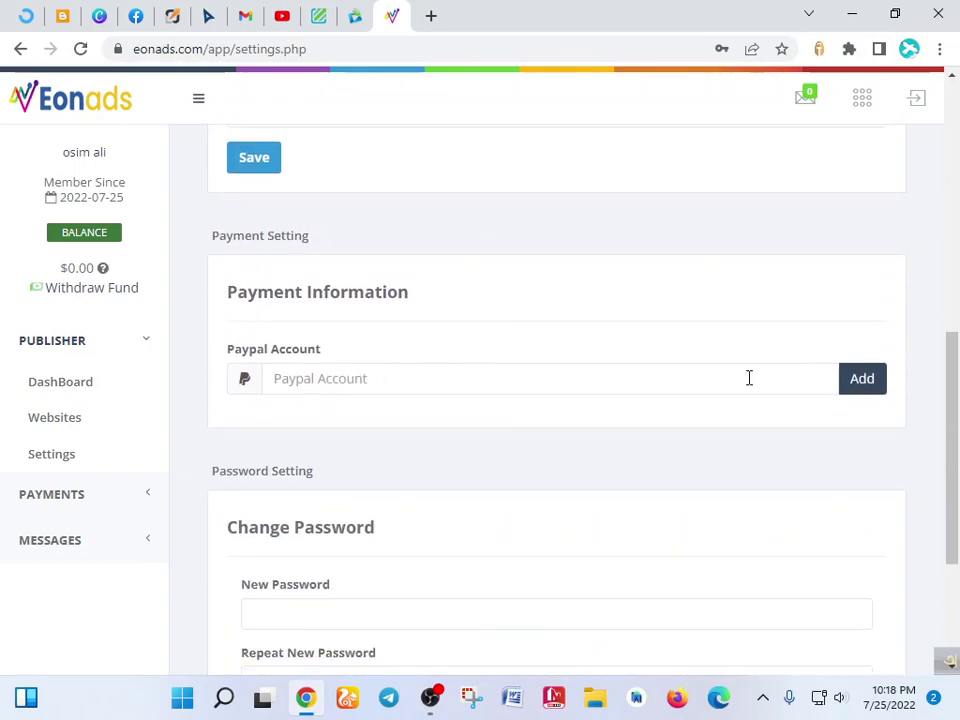
scroll(352, 364, "down", 2)
scroll(420, 341, "down", 1)
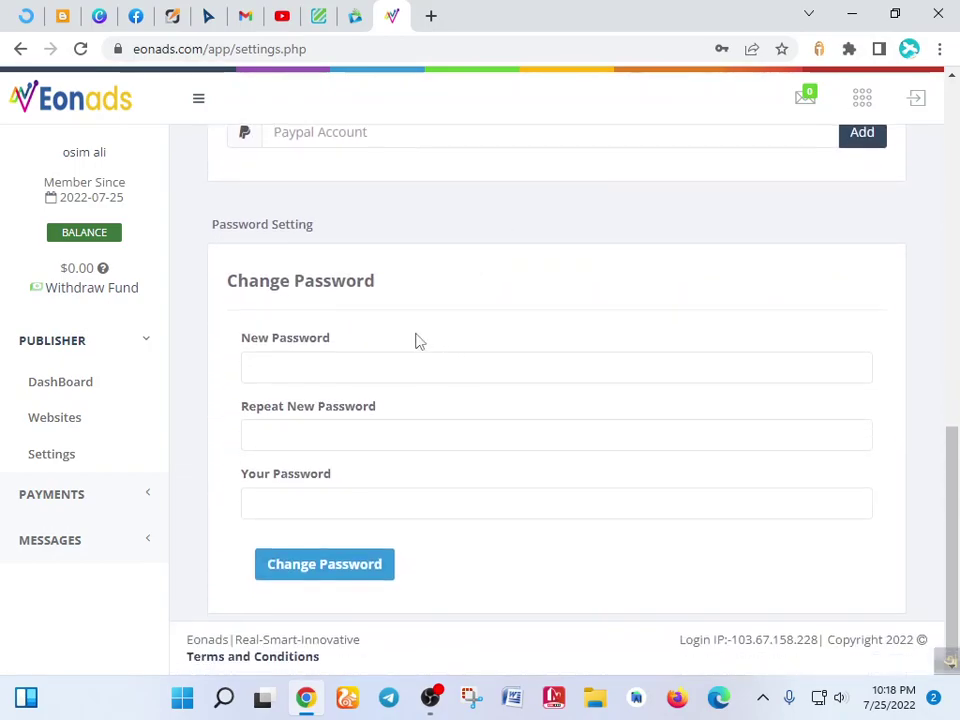
scroll(351, 320, "up", 8)
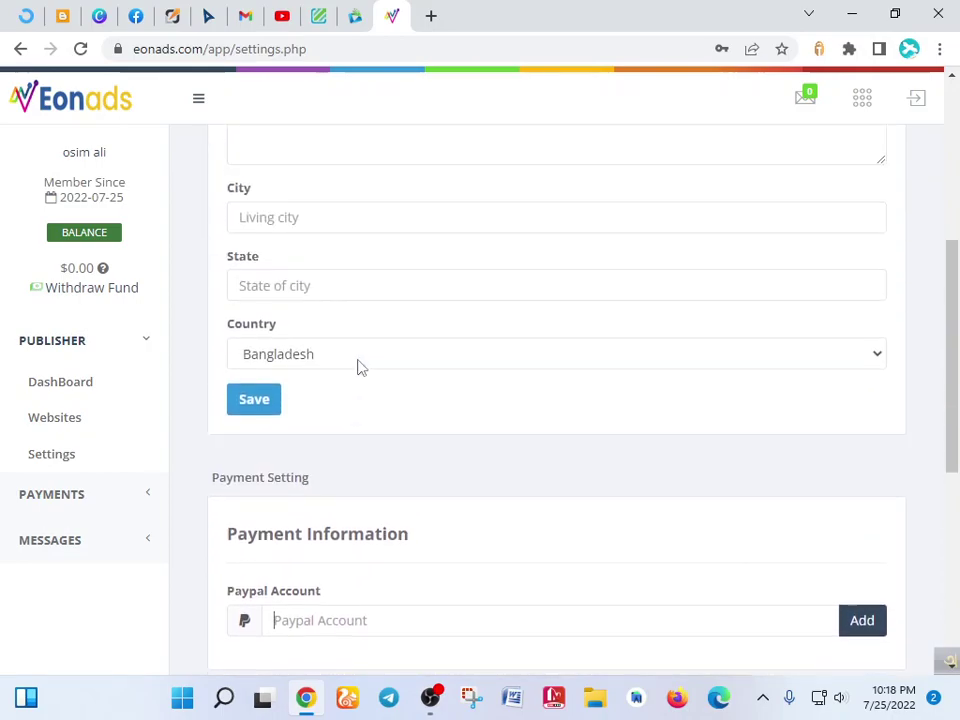
scroll(660, 280, "down", 2)
scroll(304, 576, "down", 2)
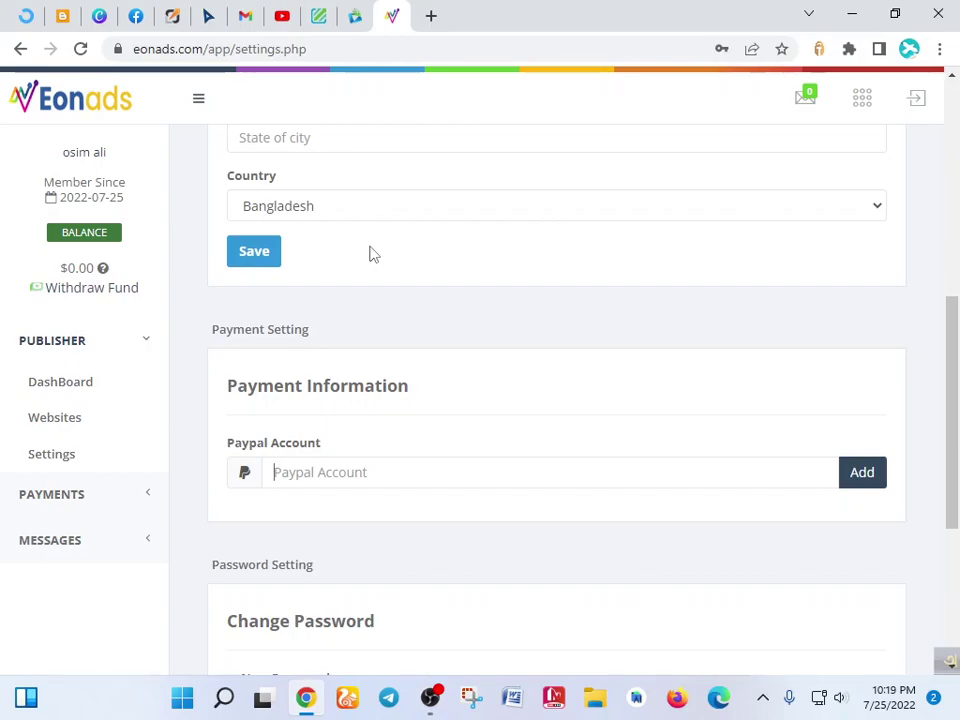
- From the publisher's websites list, open the Add New Website form's Website URL field
left_click(131, 343)
left_click(129, 345)
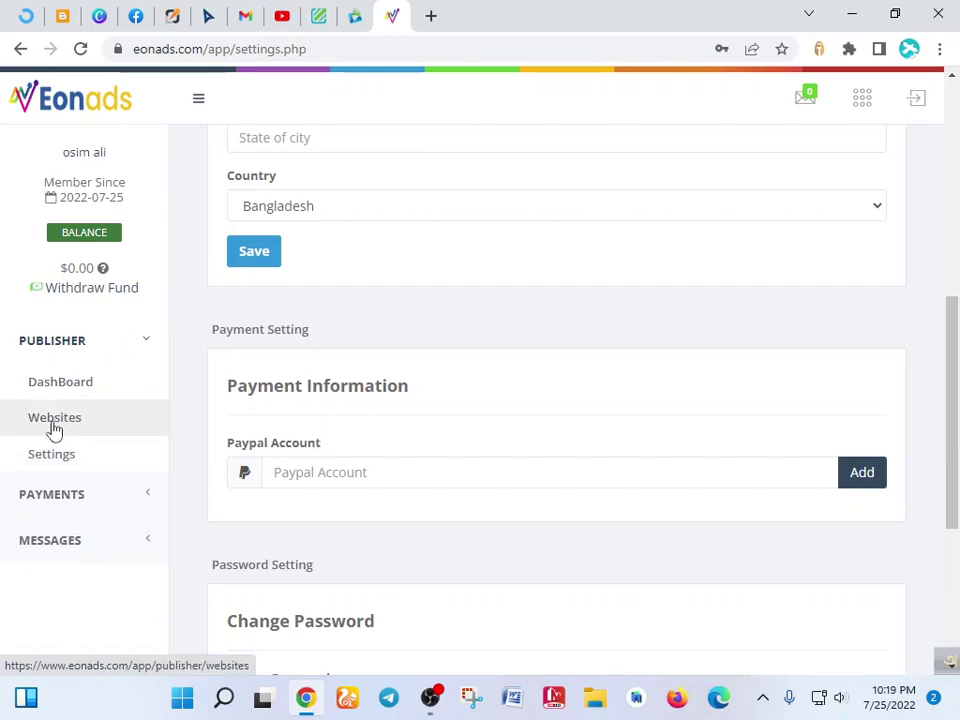
left_click(90, 423)
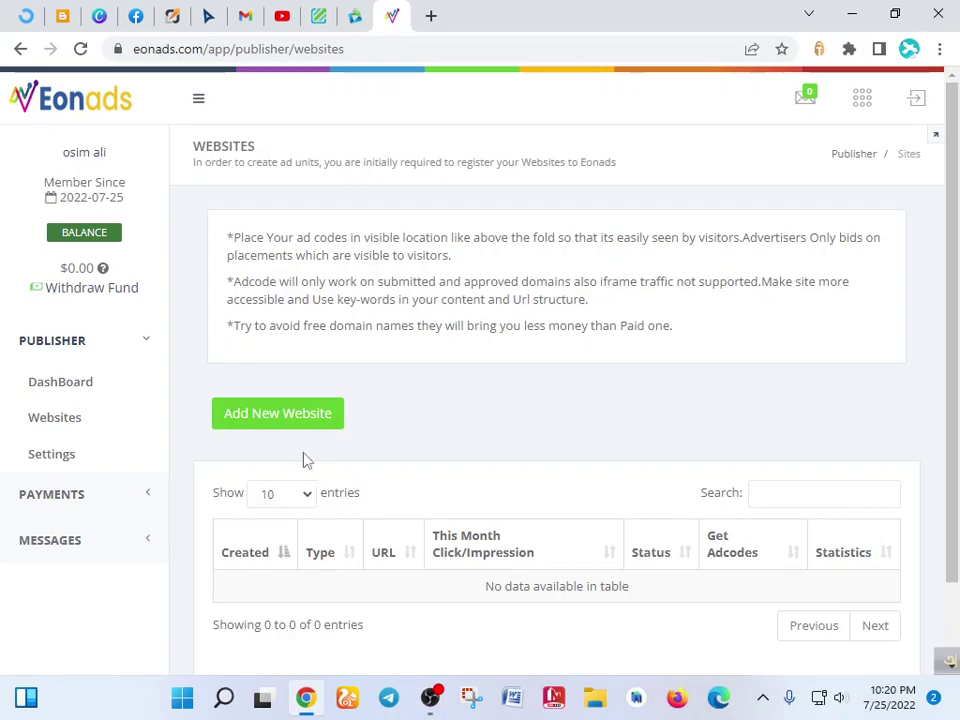
left_click(279, 420)
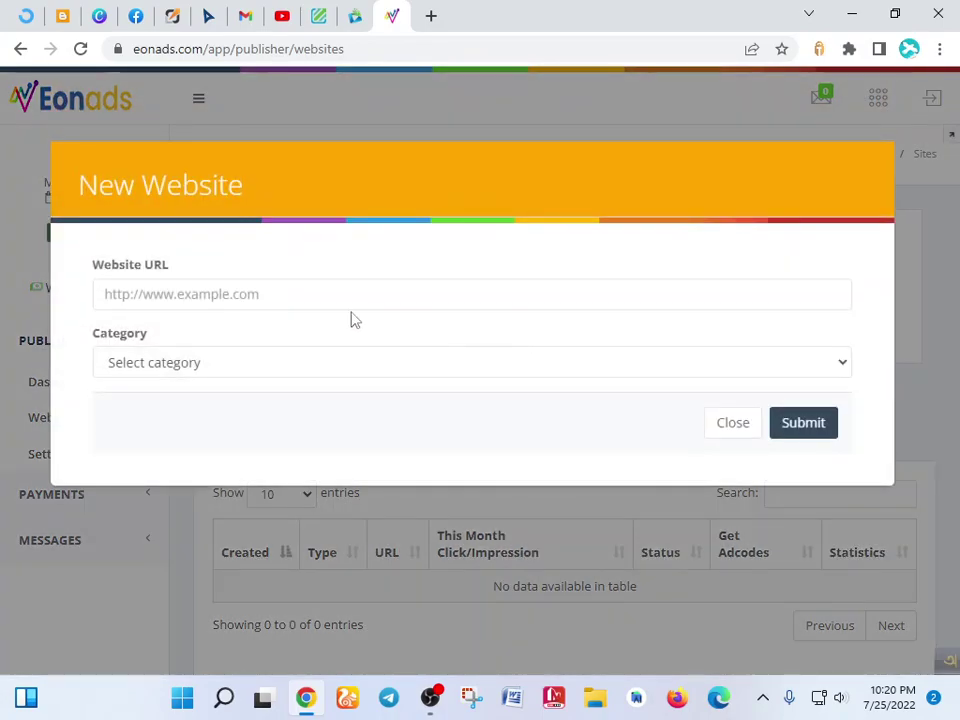
left_click(286, 294)
- Open the live blog in a new tab and select its full web address
left_click(58, 15)
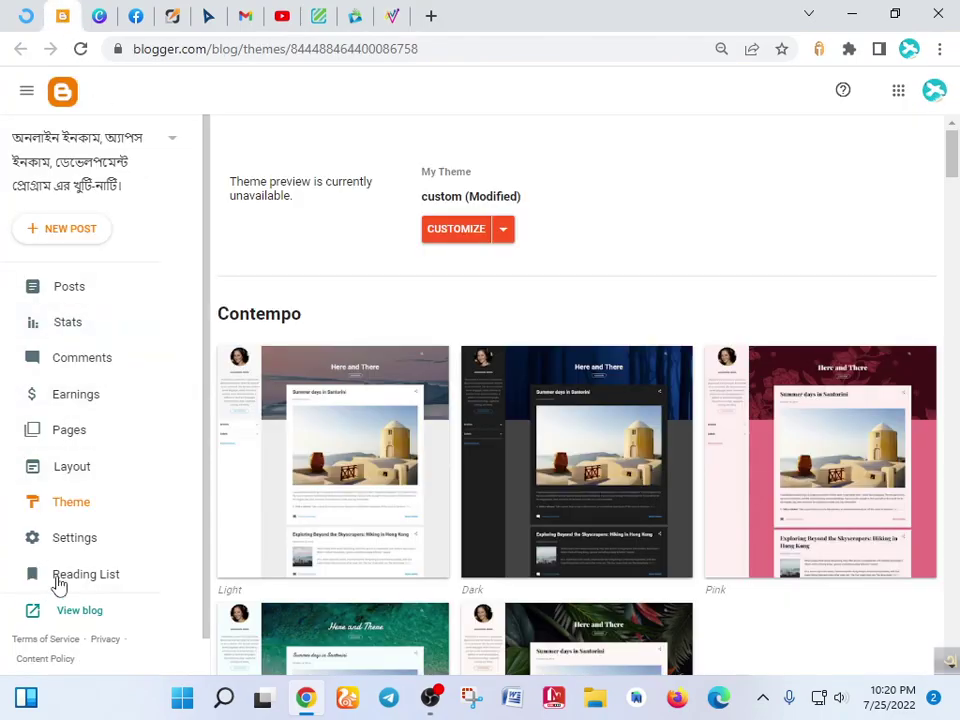
left_click(72, 611)
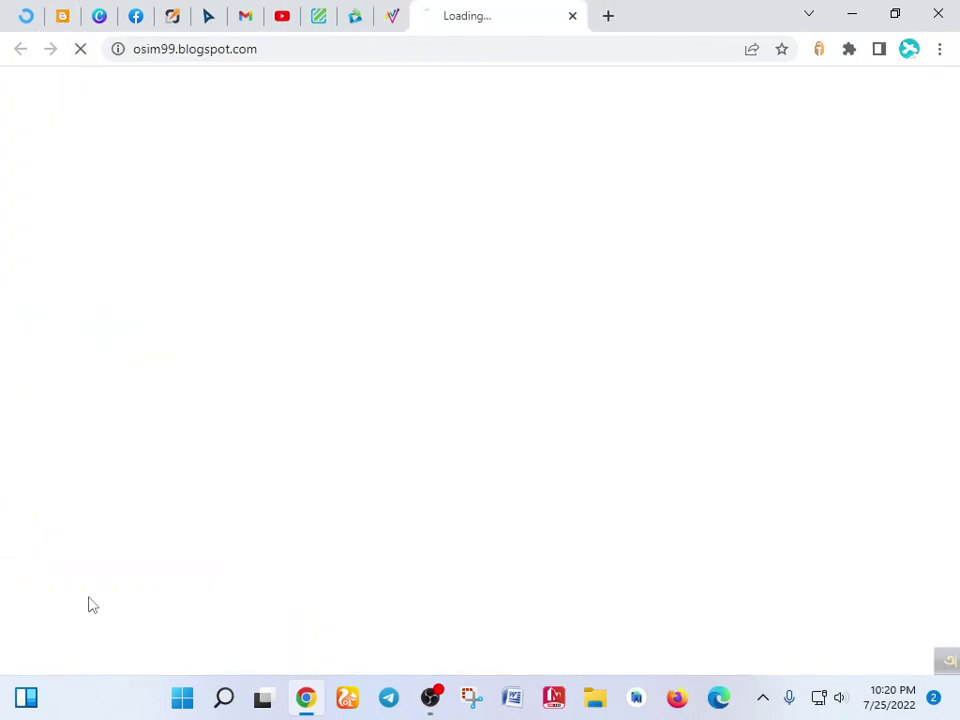
double_click(272, 50)
left_click(272, 55)
key("ctrl+c")
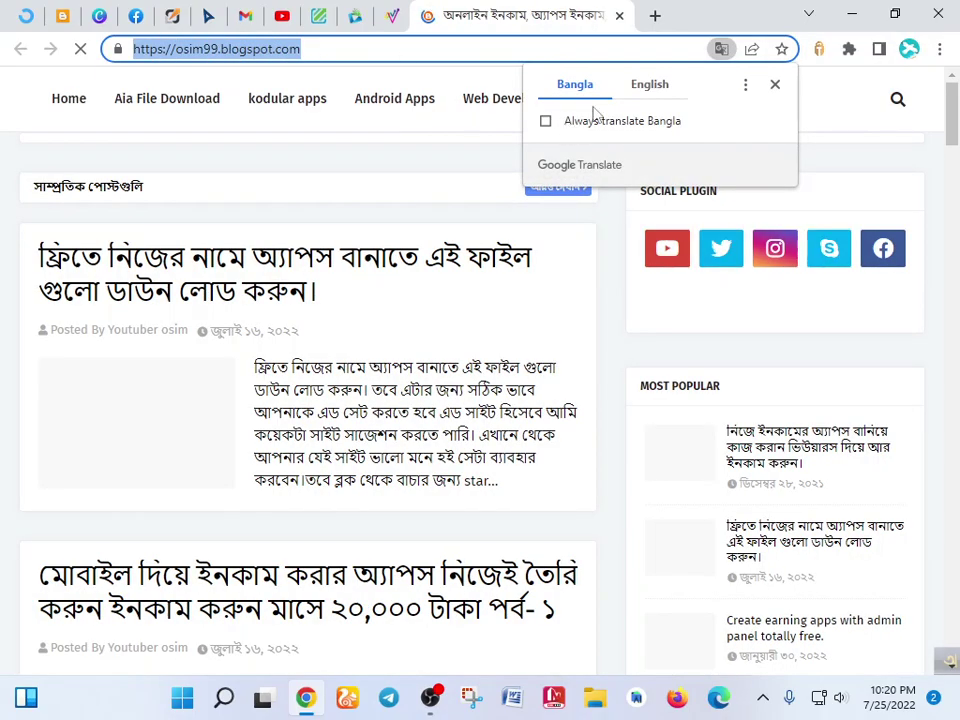
- Translate the blog page into English, close the blank tab, and return to Eonads
left_click(650, 88)
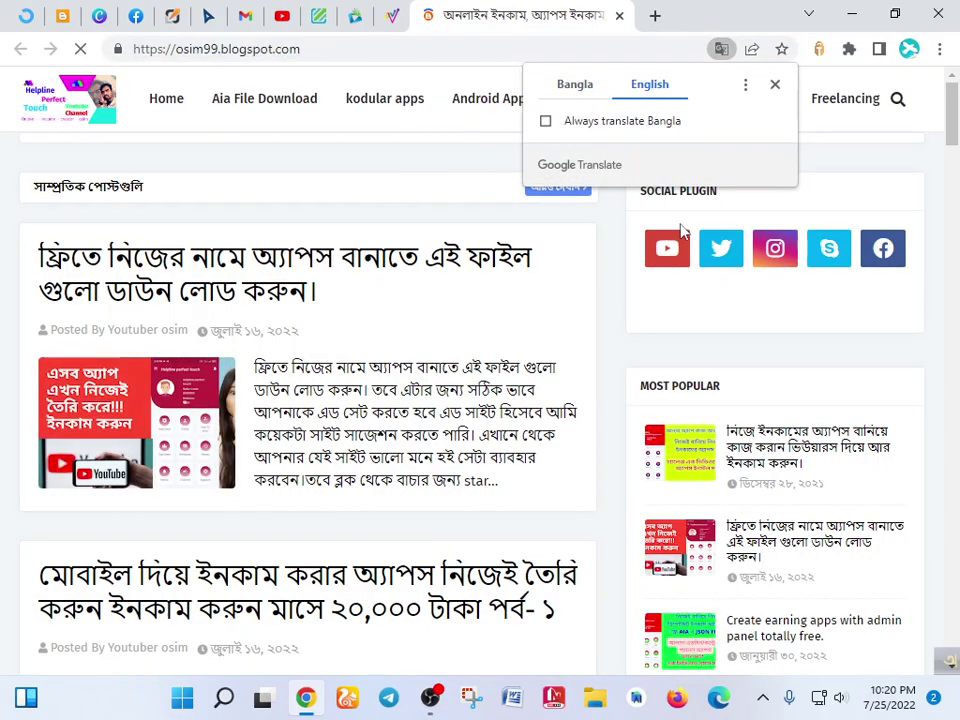
left_click(672, 252)
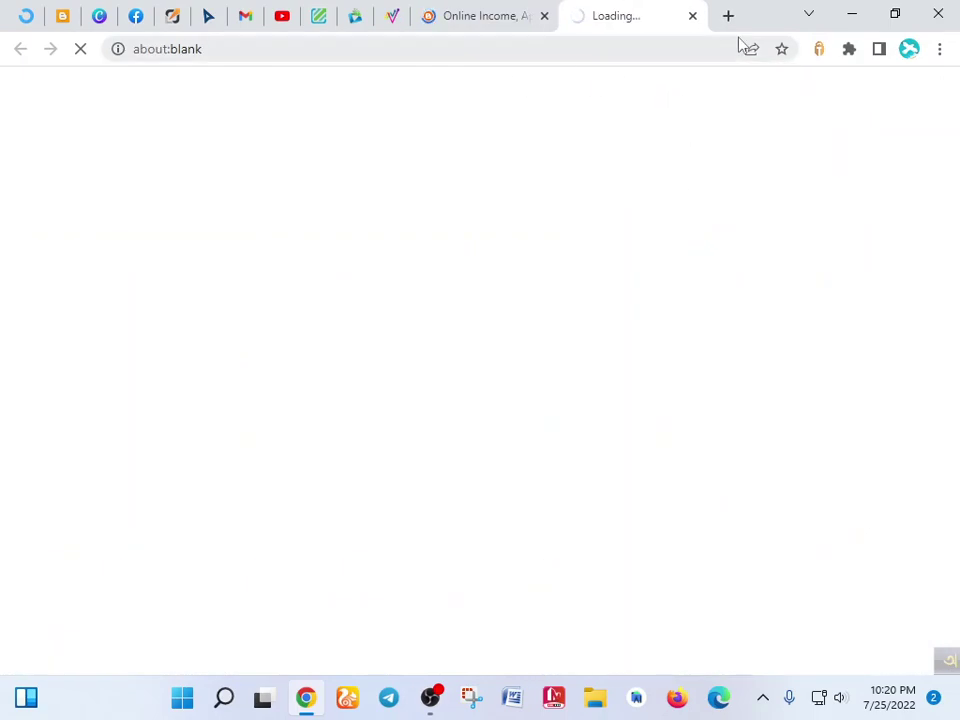
left_click(693, 16)
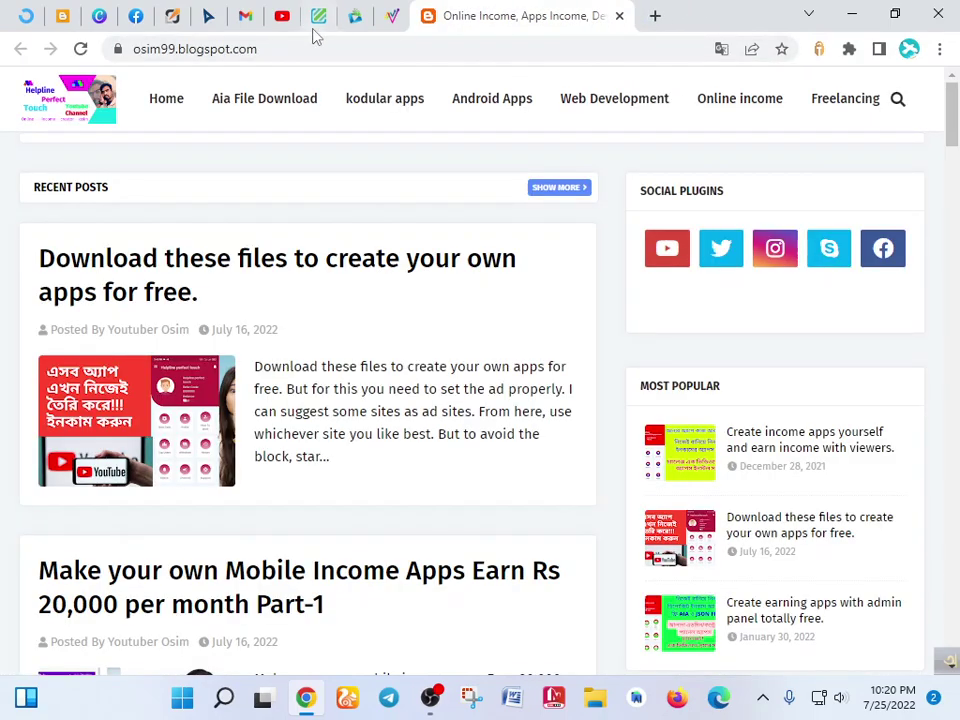
left_click(392, 16)
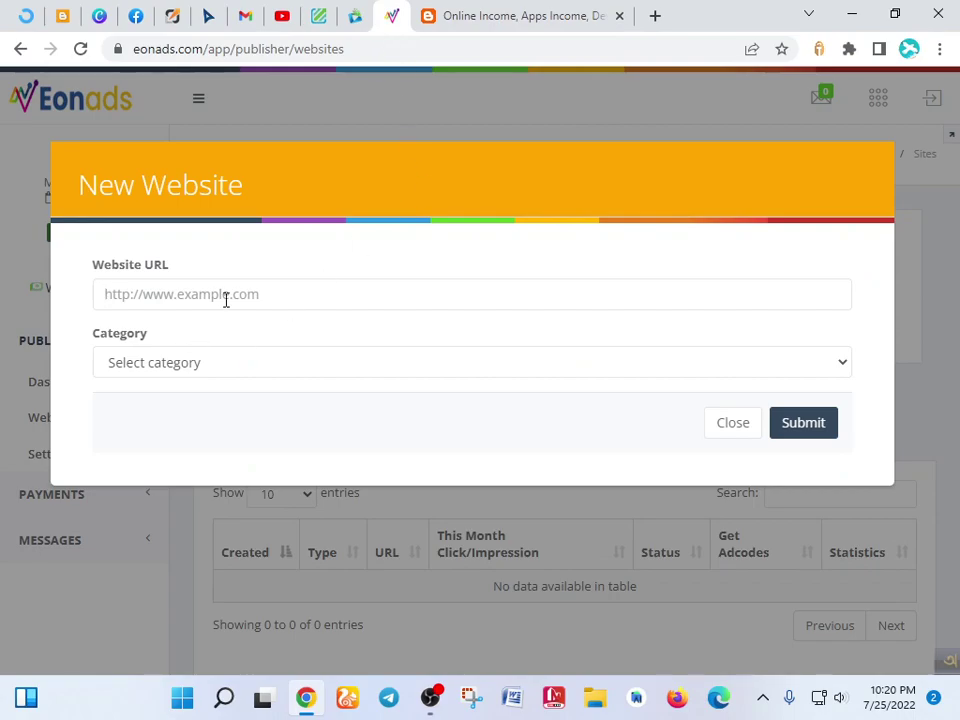
key("ctrl+v")
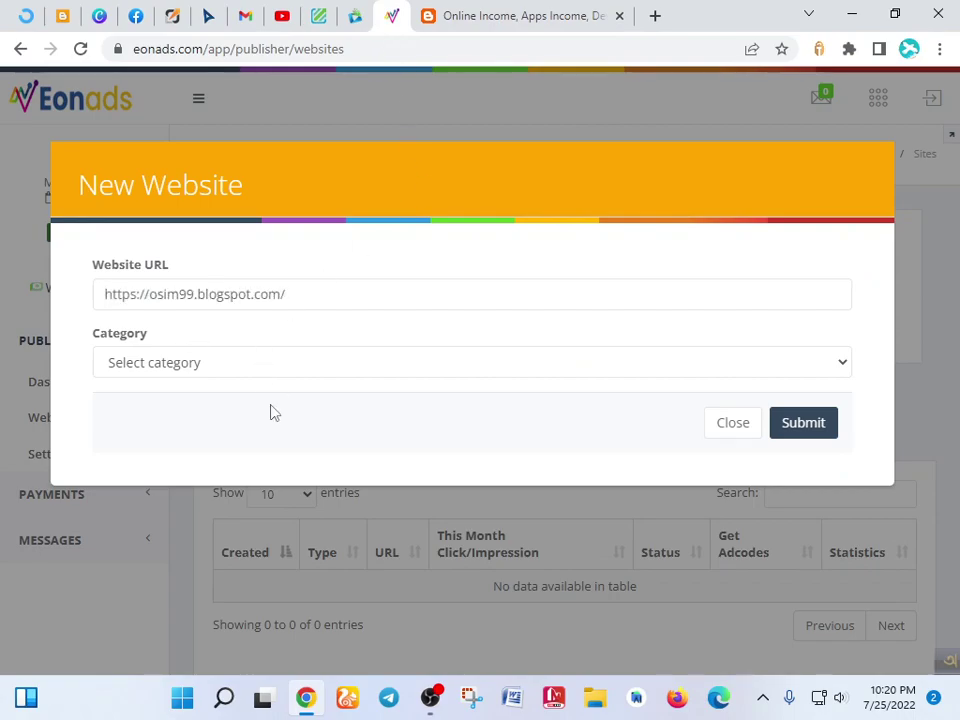
left_click(255, 368)
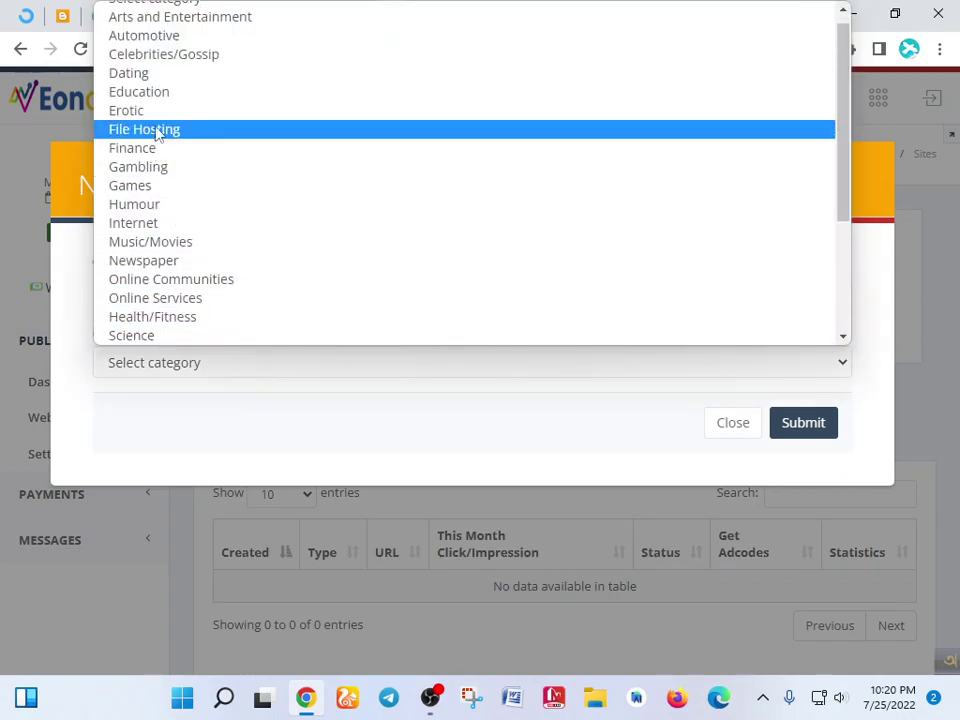
left_click(160, 95)
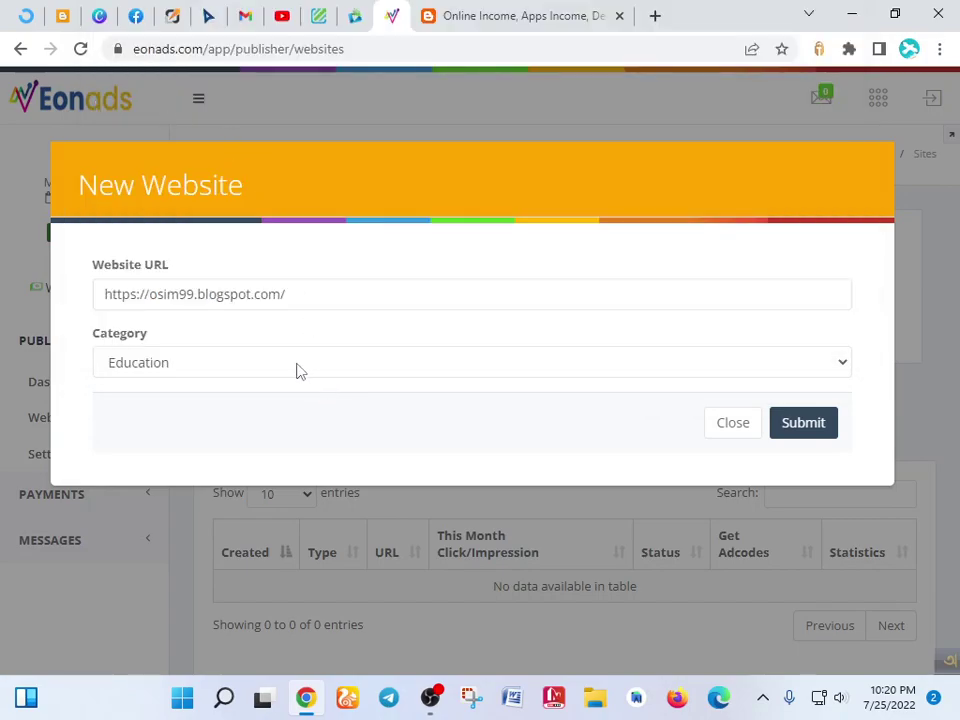
left_click(293, 360)
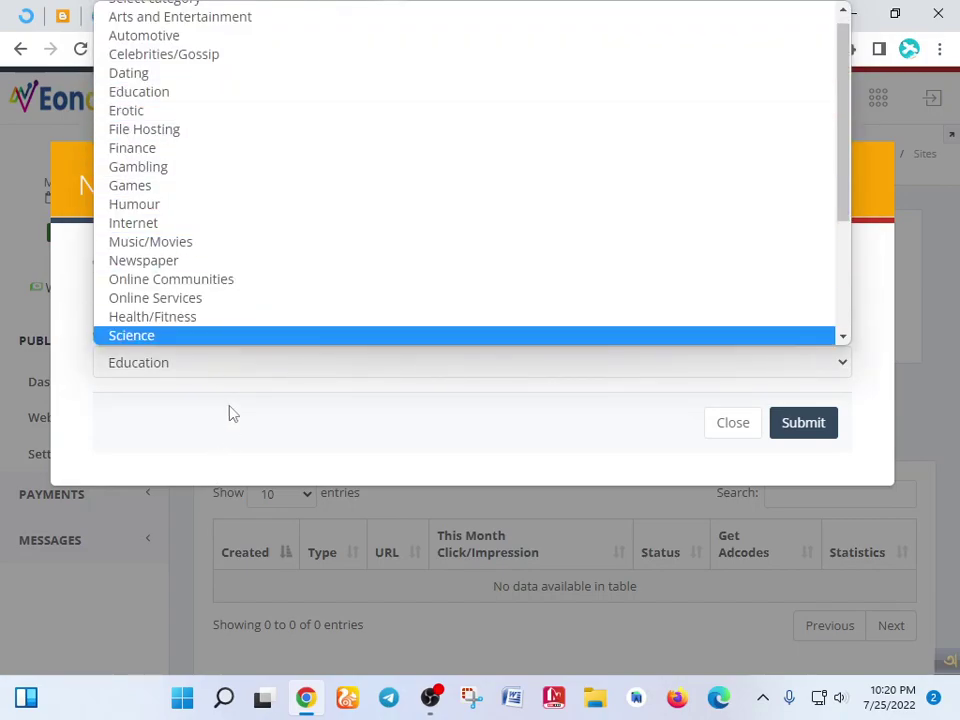
left_click(240, 433)
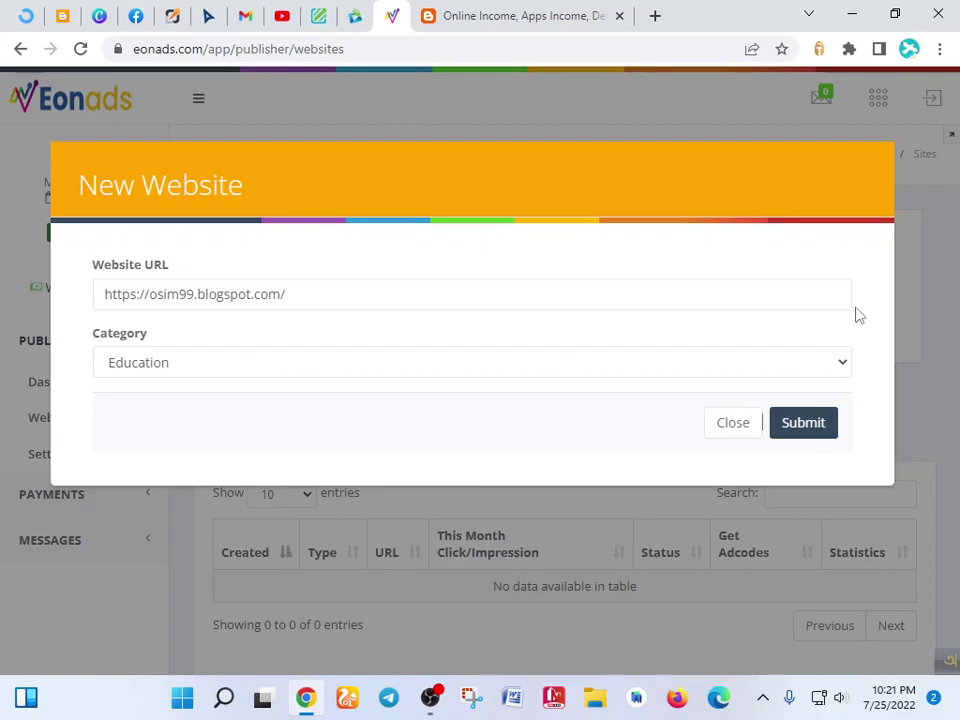
left_click(826, 424)
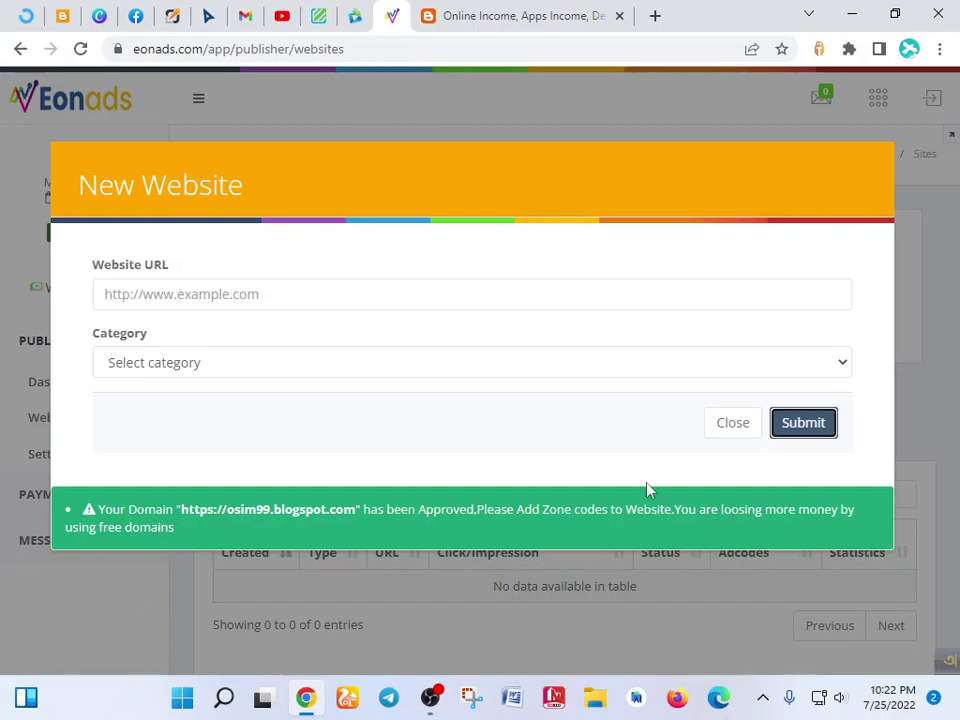
- Dismiss the form and open Get Adcodes on the approved blog's row
left_click(779, 433)
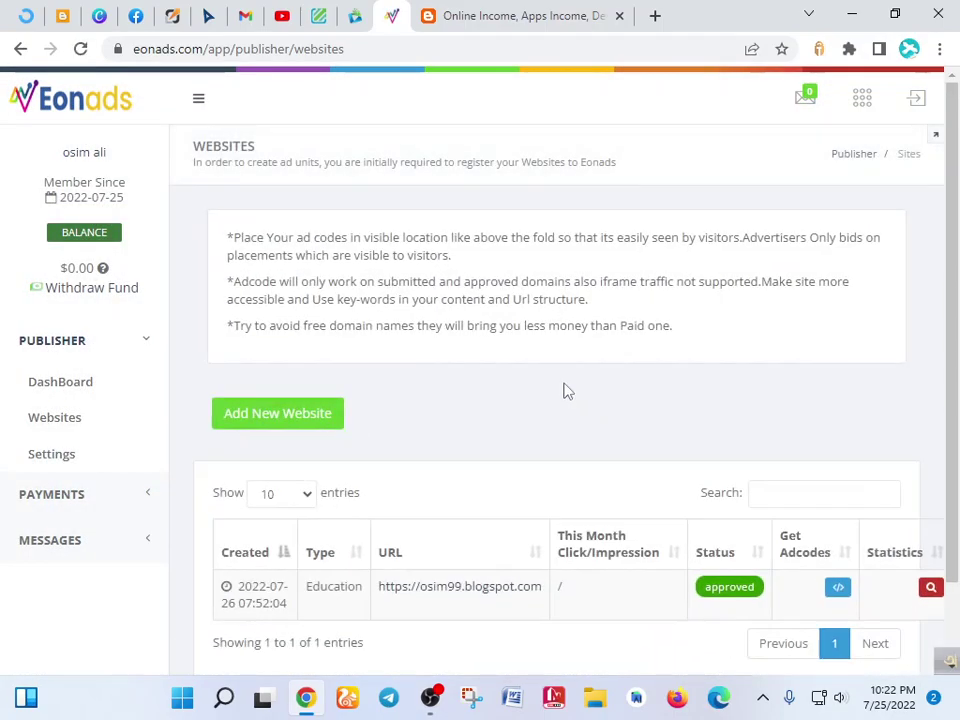
scroll(567, 391, "down", 2)
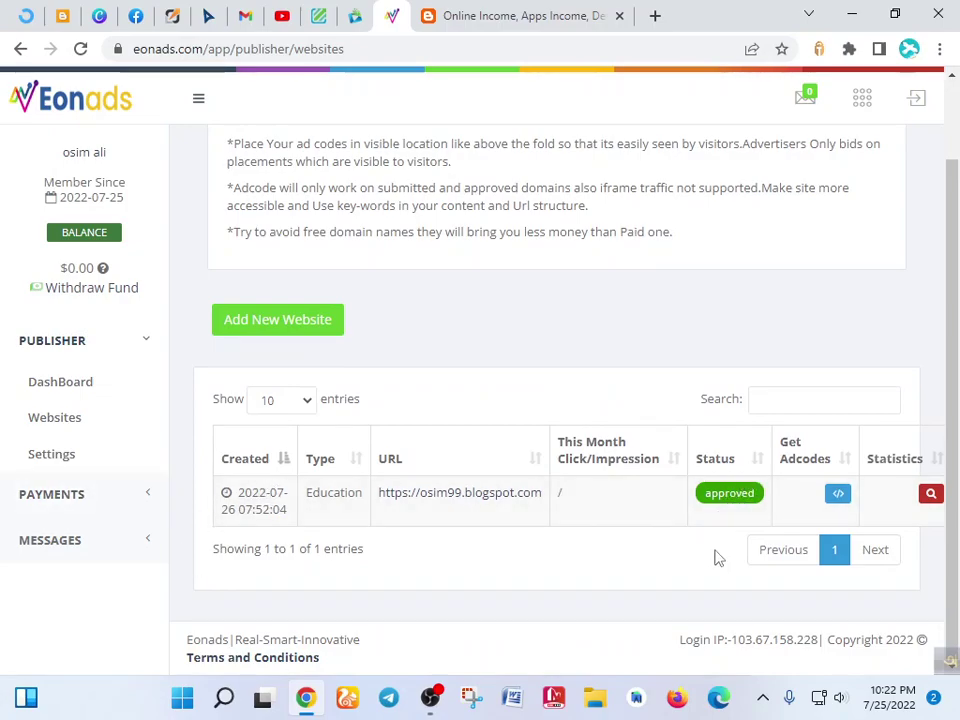
left_click(838, 497)
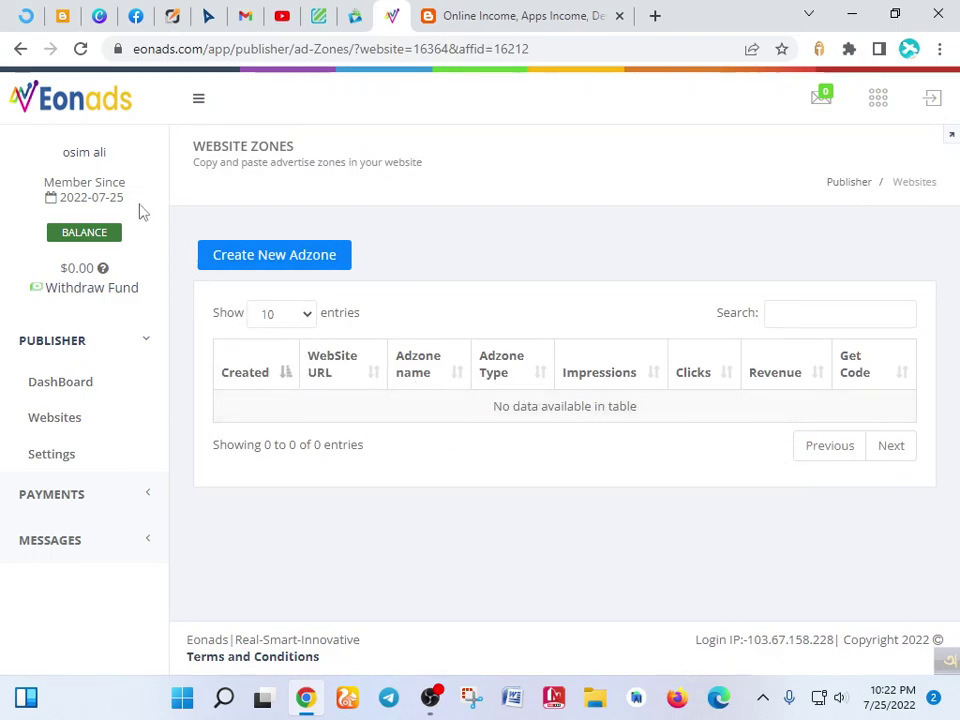
- Add a new ad zone named 'ads 1' of type Direct Link Ads
left_click(303, 265)
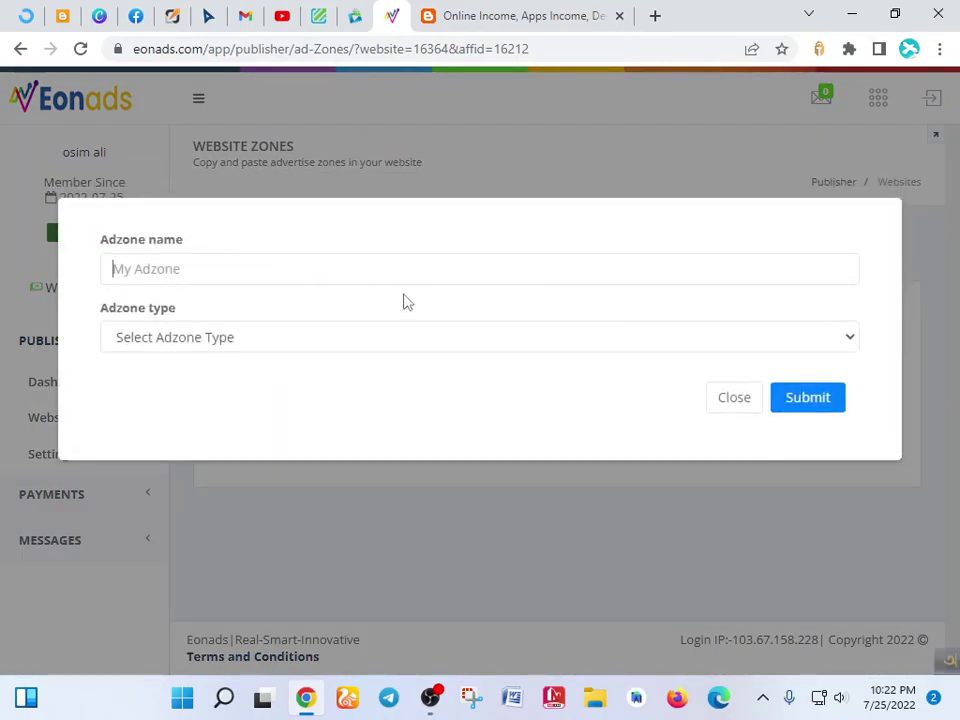
type("ads 1")
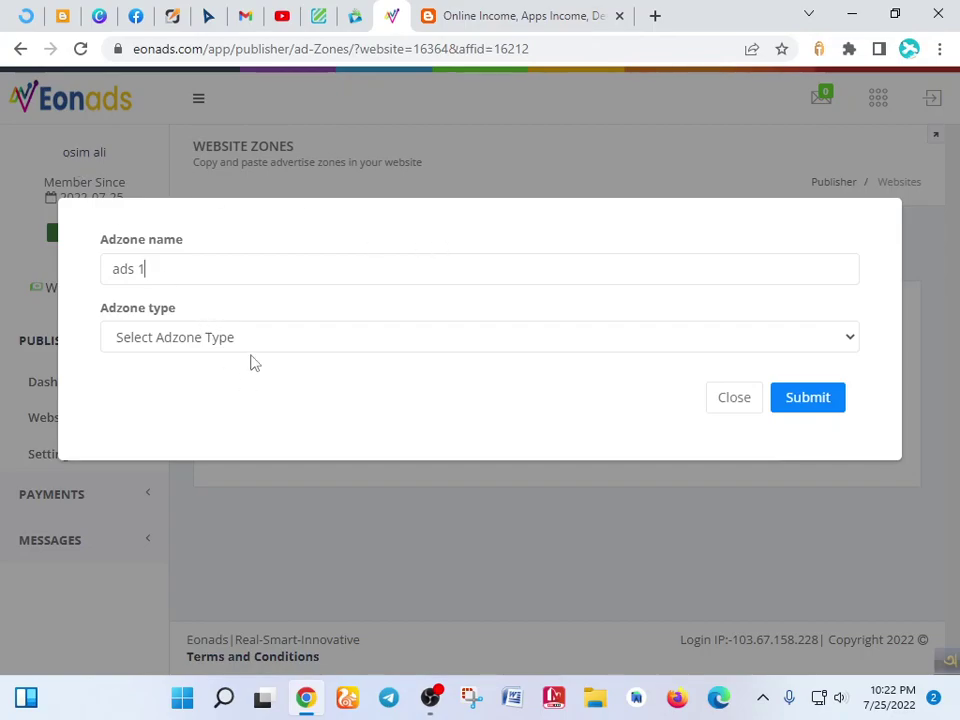
left_click(283, 342)
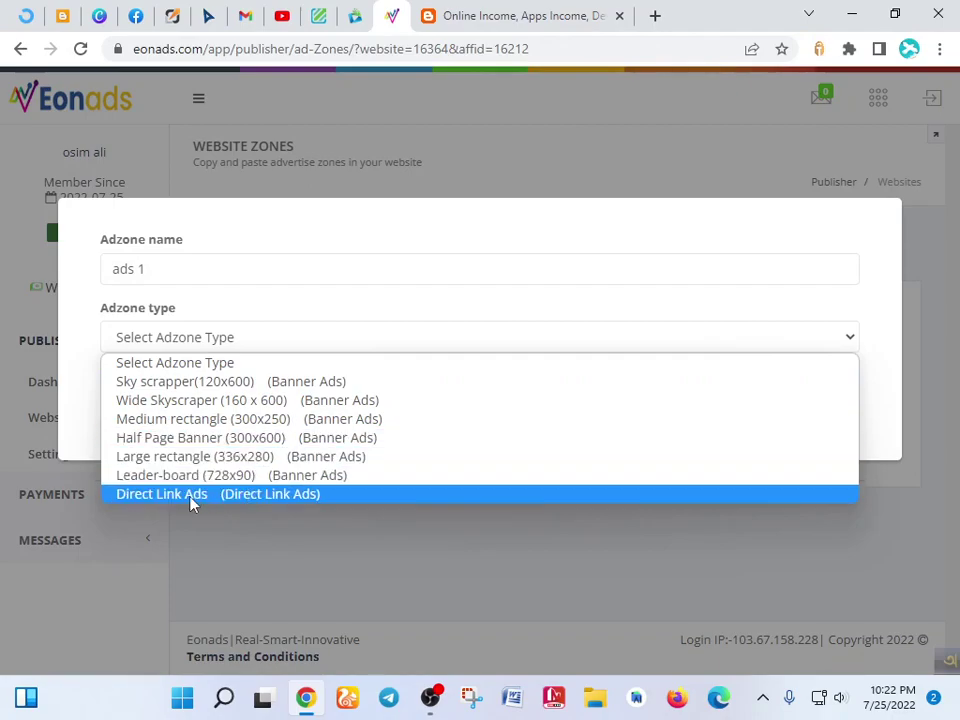
left_click(245, 495)
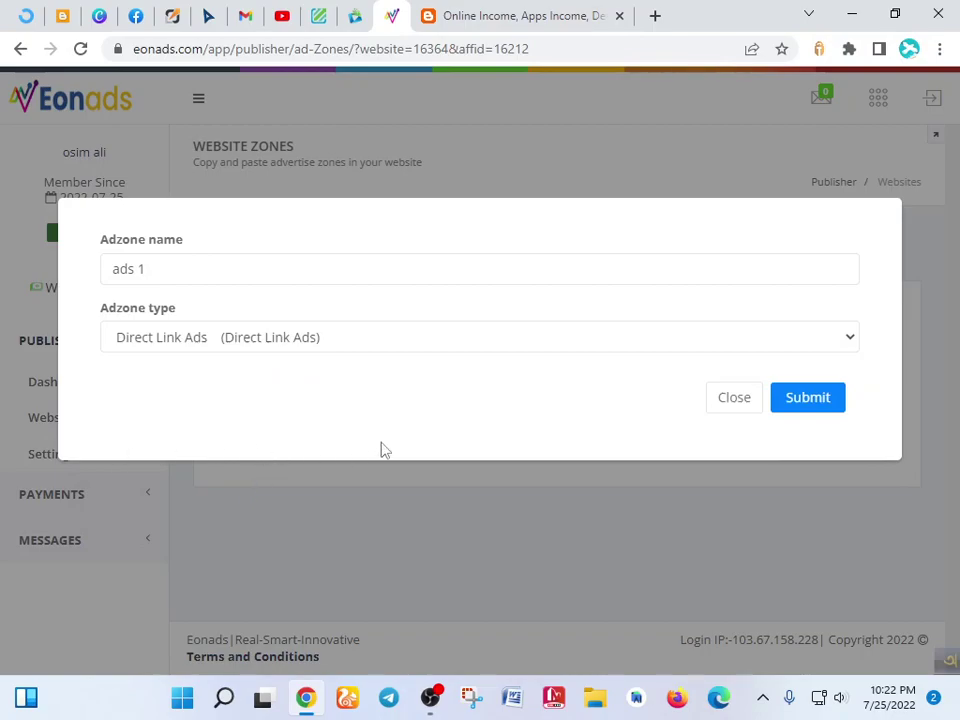
left_click(805, 410)
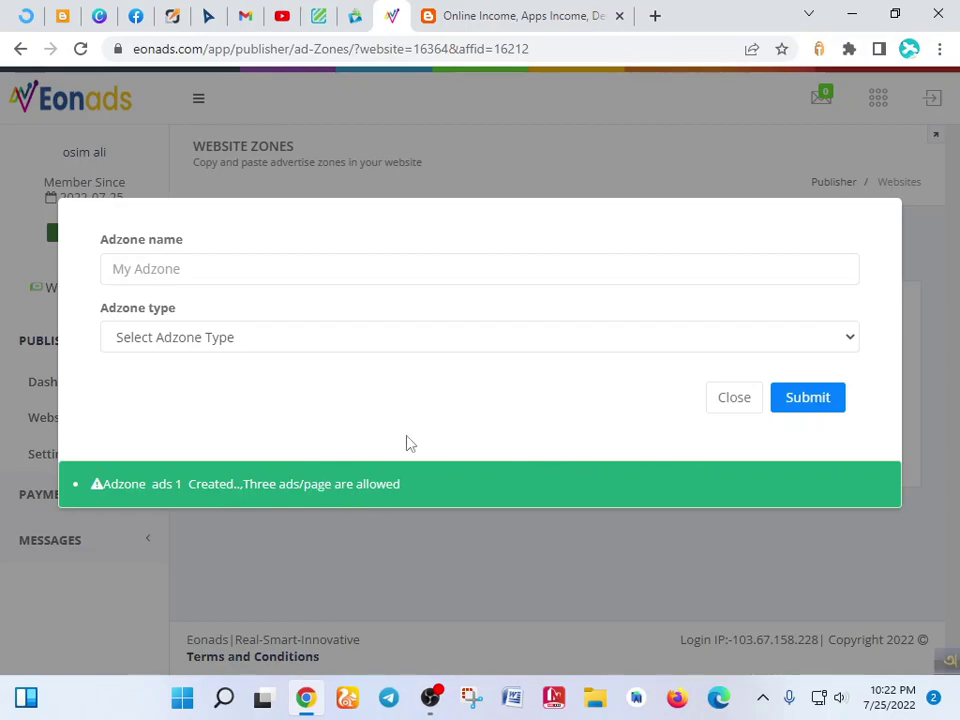
- Create an ad zone named 'banner' as a Half Page Banner (300x600)
left_click(323, 278)
type("banner")
left_click(416, 340)
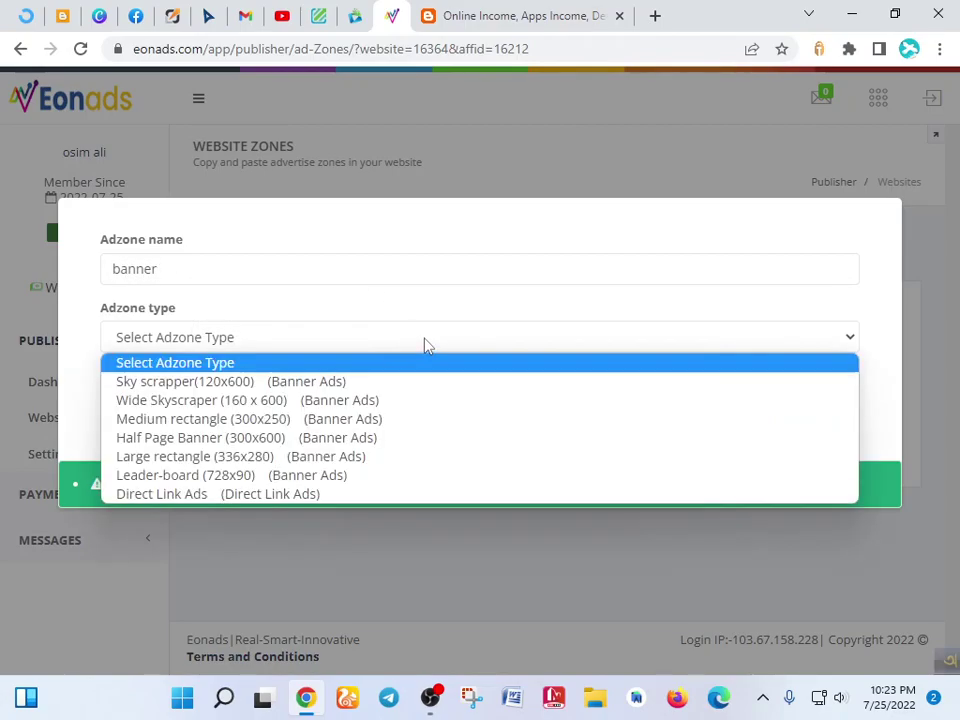
left_click(342, 441)
left_click(828, 405)
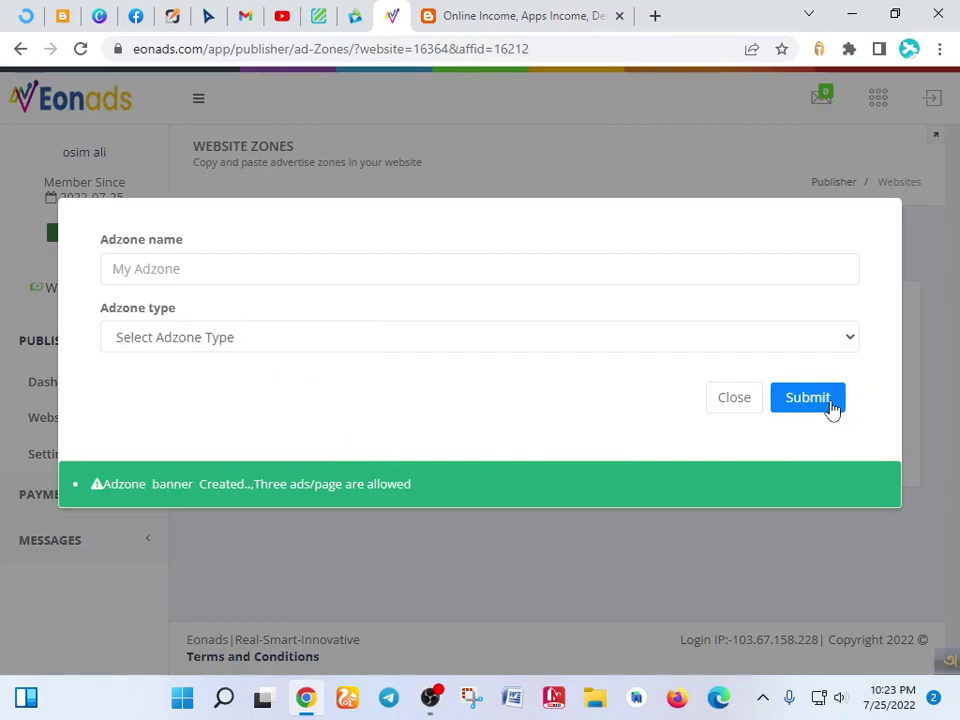
- Create the 'banner 2' ad zone as Large rectangle (336x280) Banner Ads
left_click(239, 269)
left_click(435, 343)
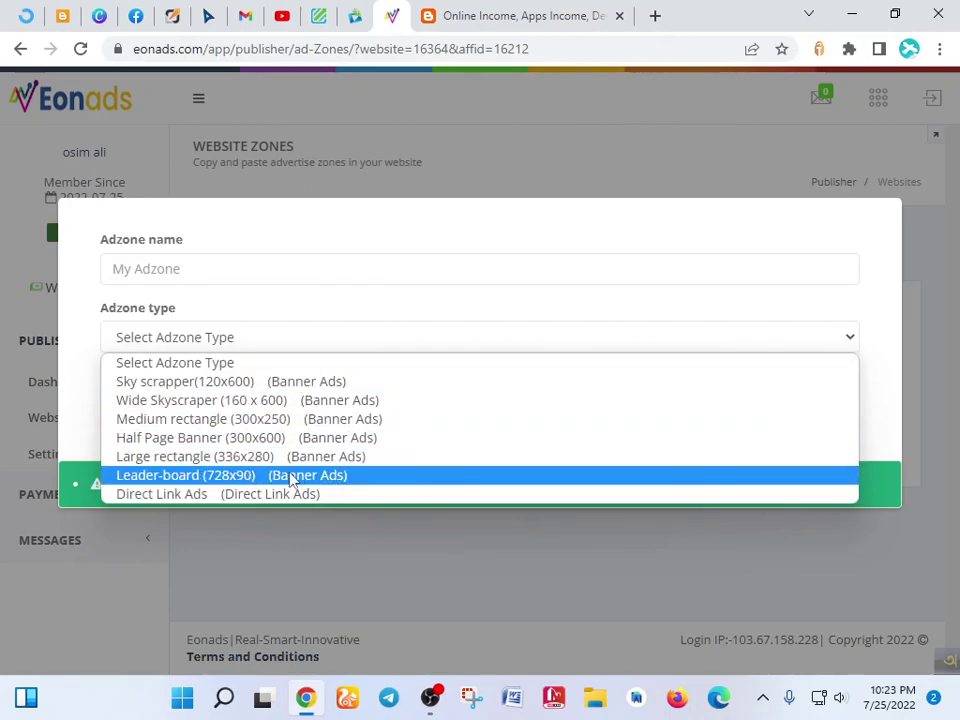
left_click(245, 267)
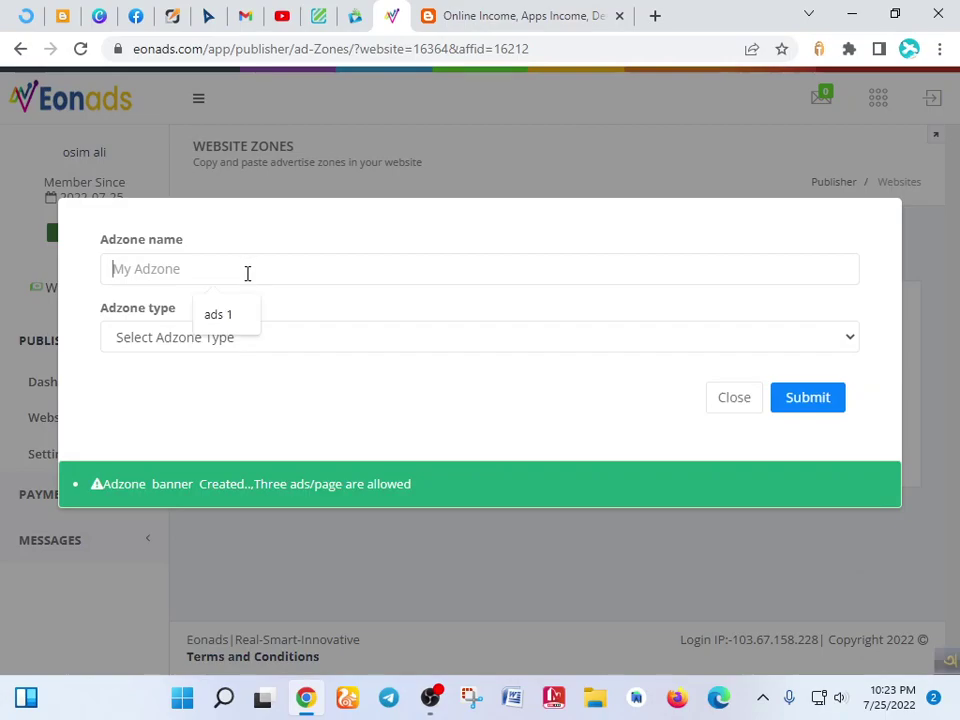
type("banner 2")
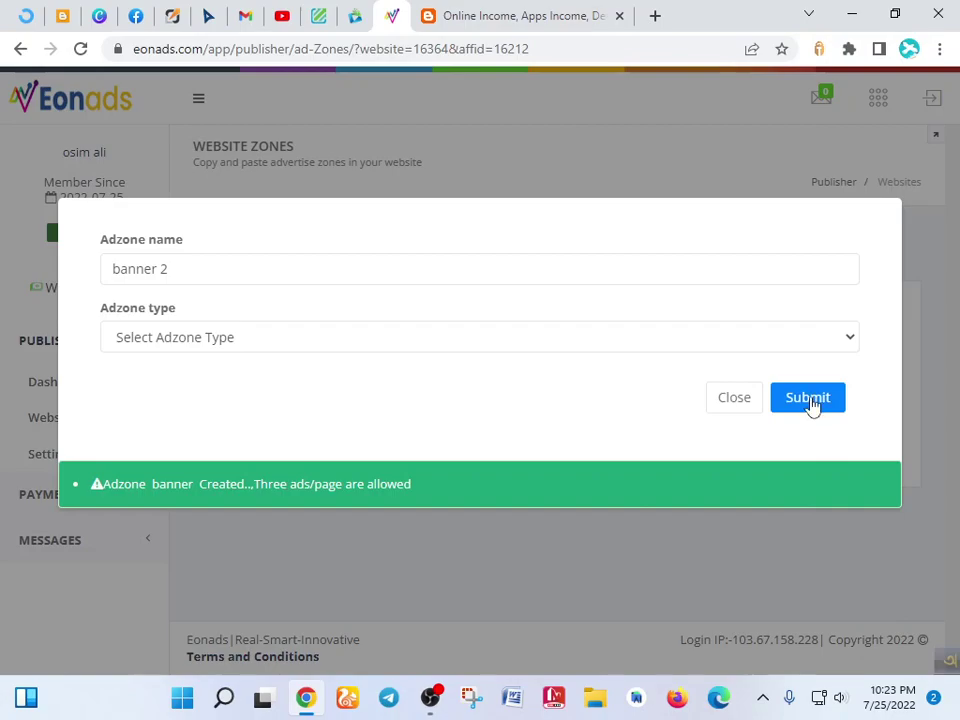
left_click(807, 403)
left_click(384, 342)
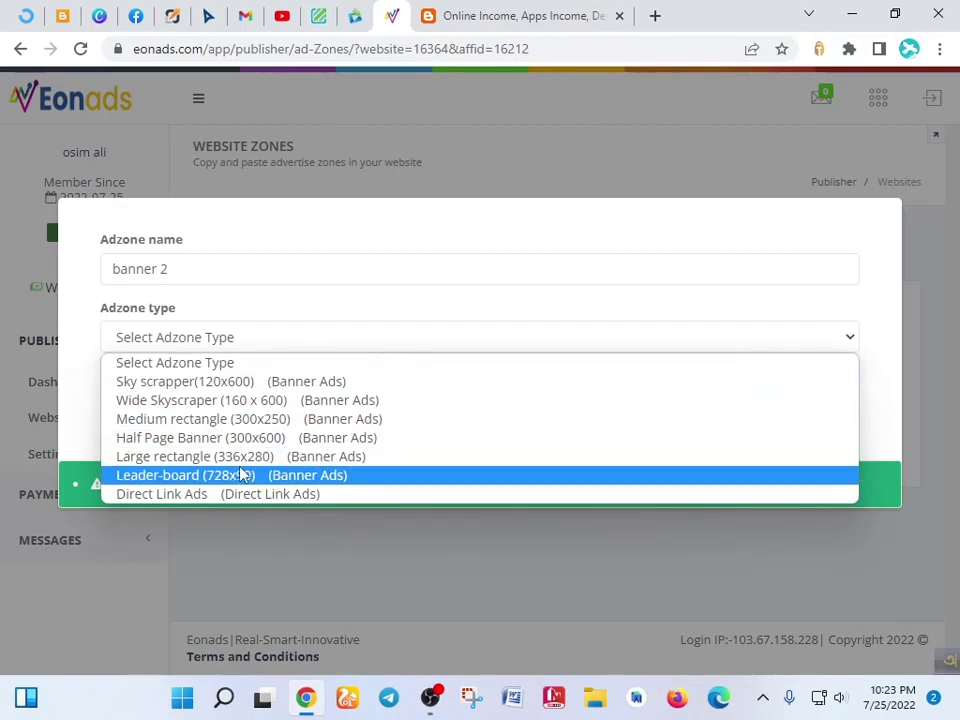
left_click(281, 455)
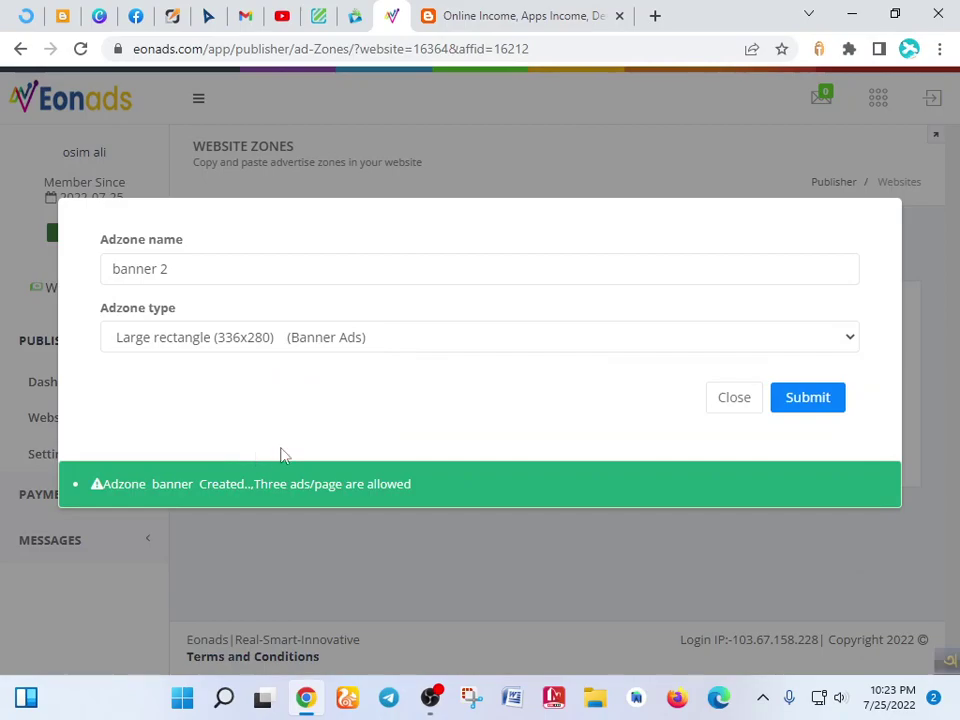
left_click(807, 414)
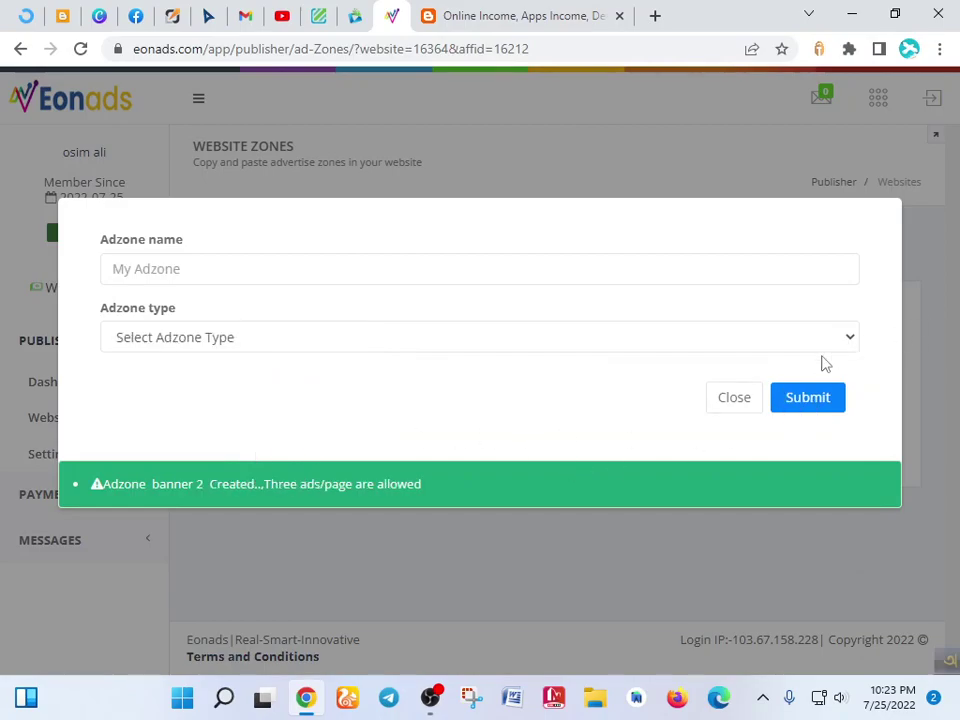
- Zoom the page out and bring up the banner 2 ad-code dialog
left_click(734, 398)
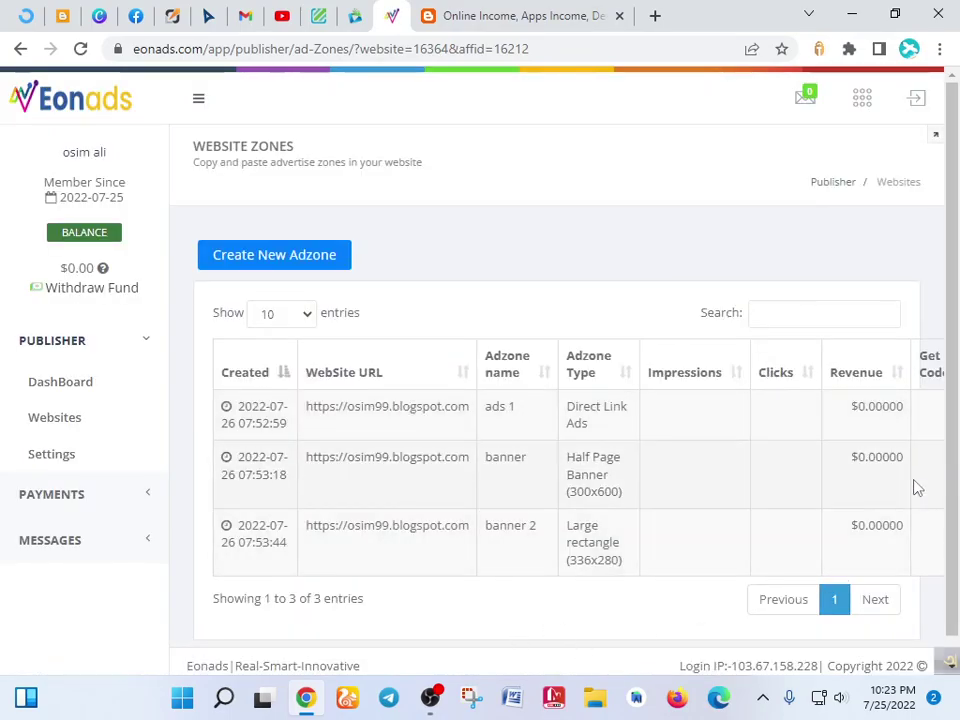
key("ctrl+minus")
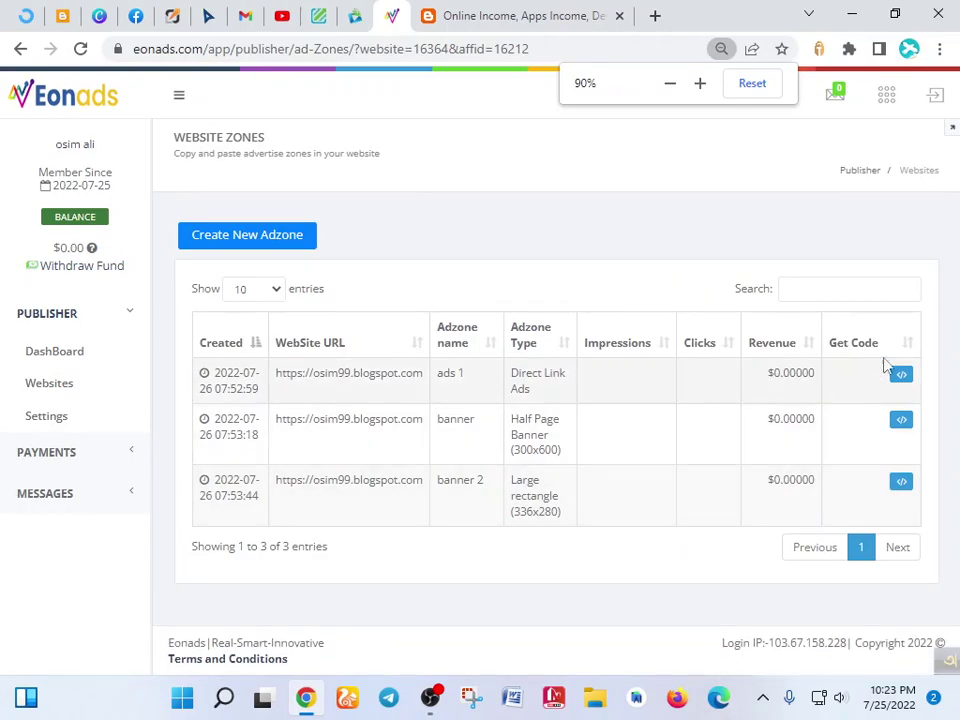
left_click(902, 482)
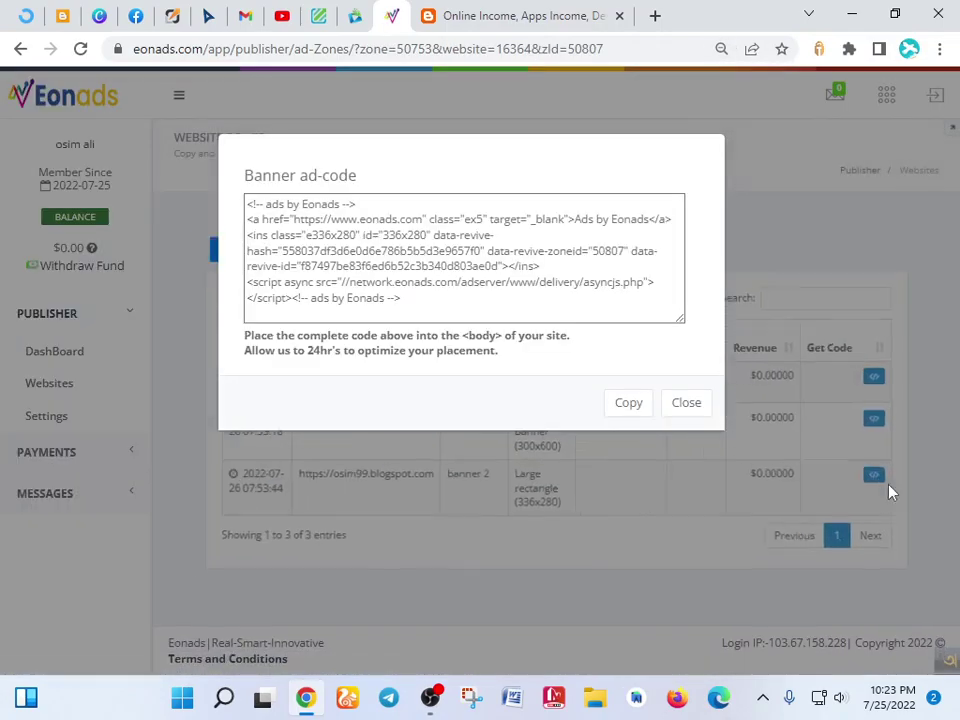
left_click(680, 404)
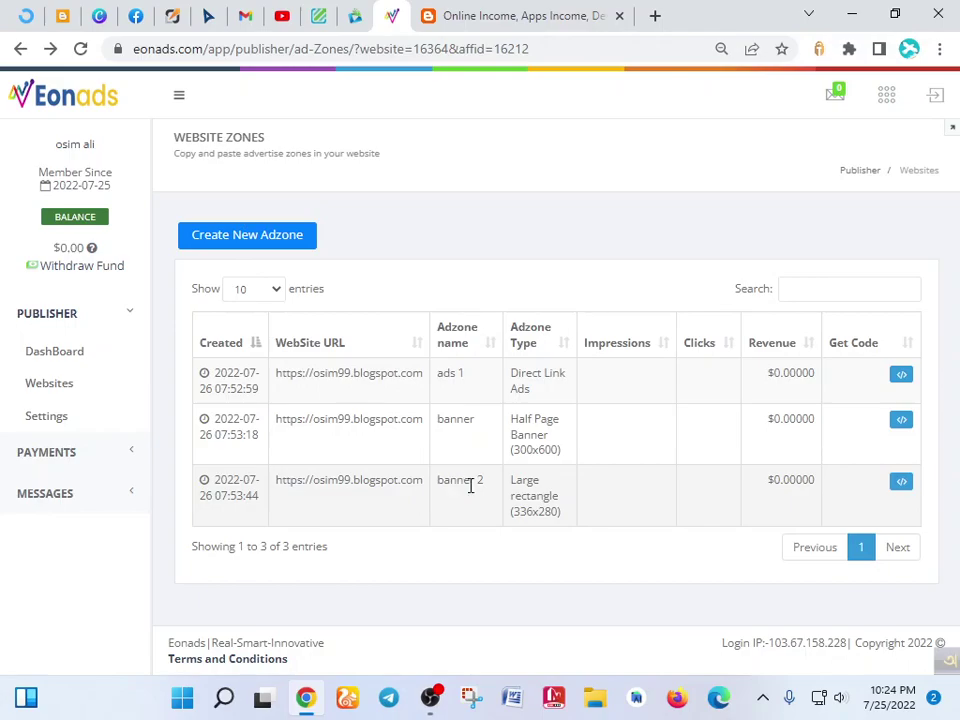
left_click(906, 490)
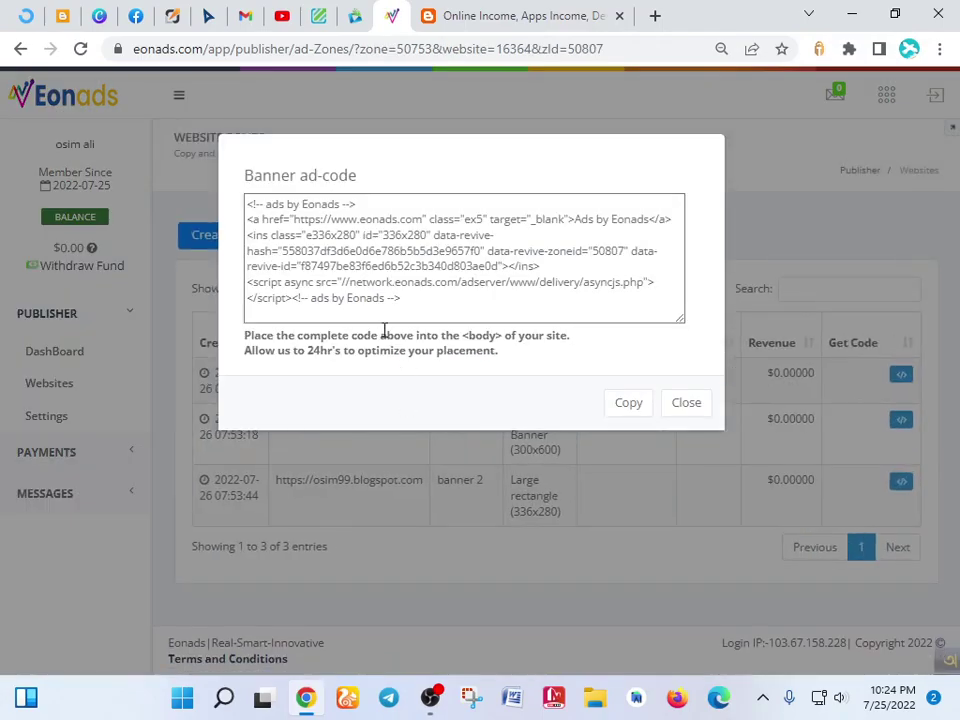
- Select and copy the entire banner 2 embed script
left_click(400, 300)
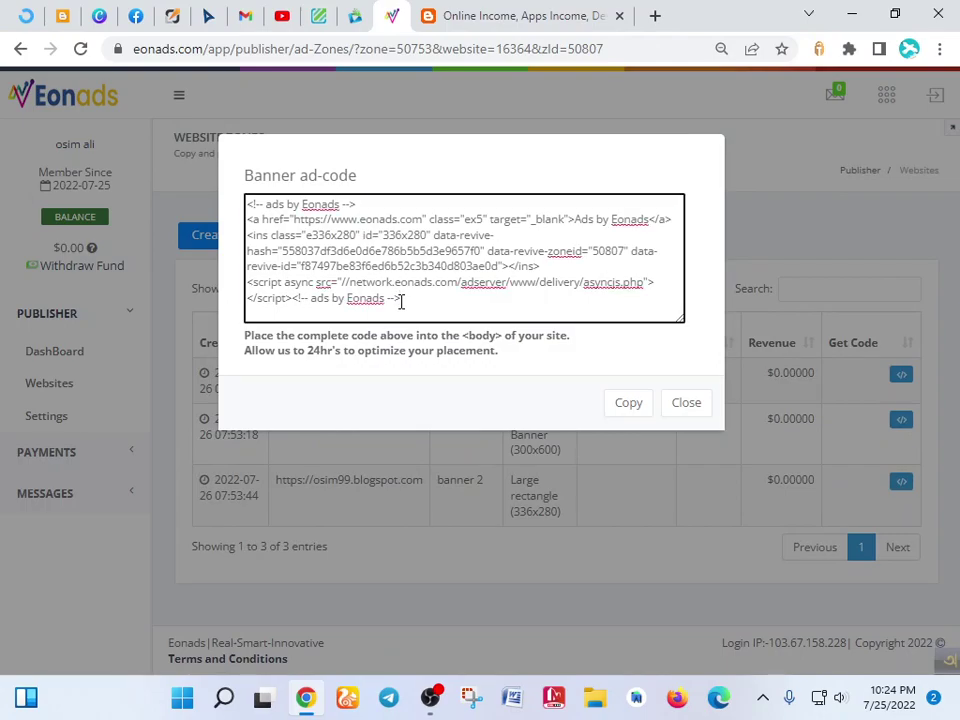
key("ctrl+a")
key("ctrl+c")
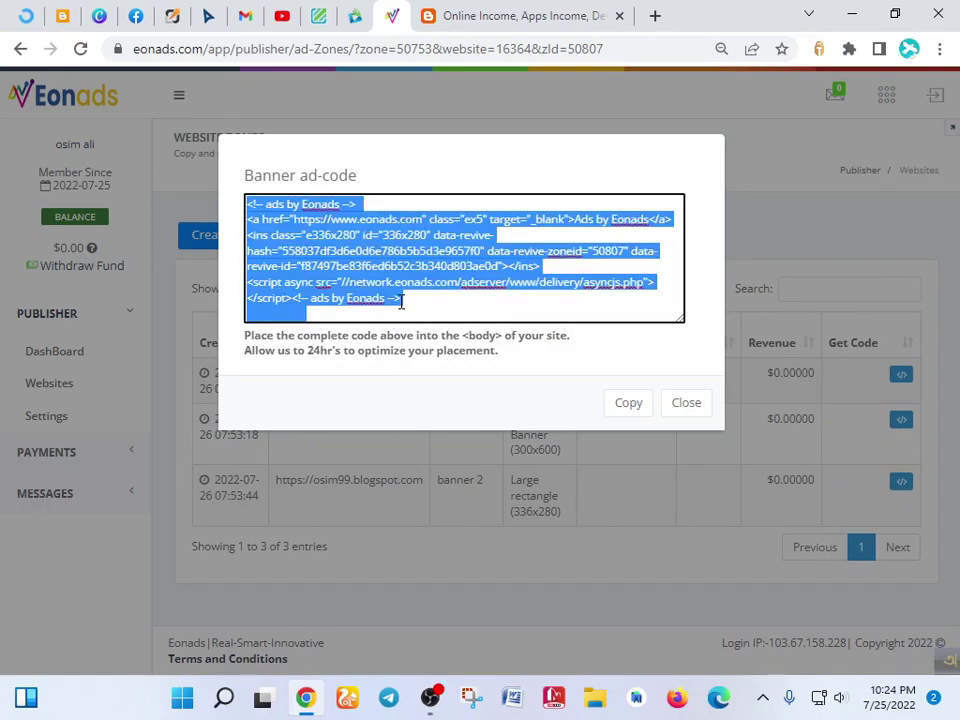
left_click(458, 166)
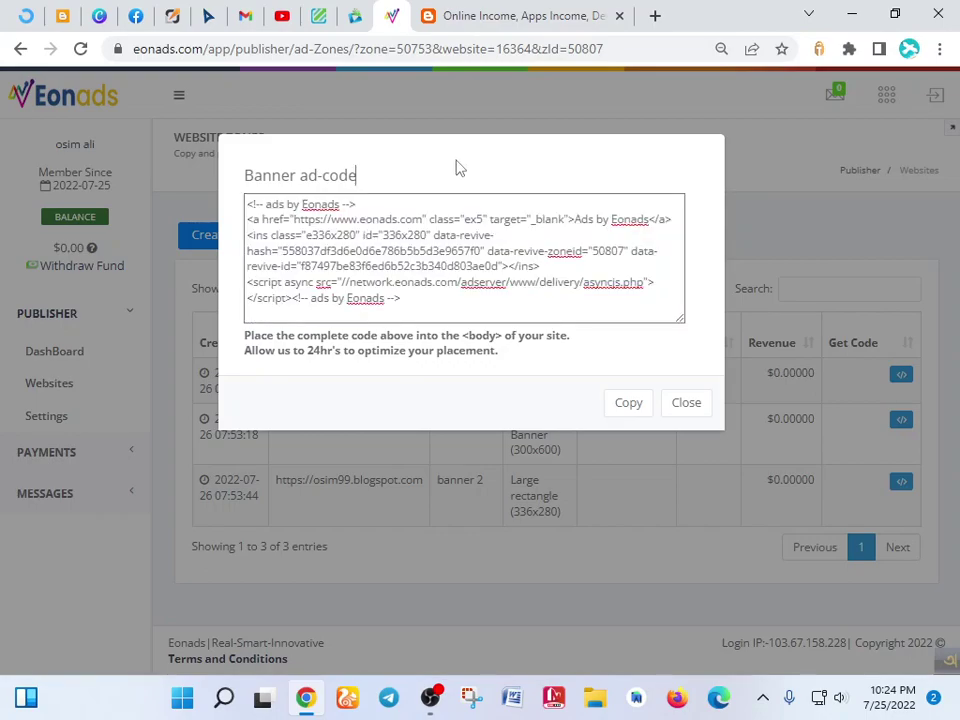
left_click(62, 15)
- In Layout, add an HTML/JavaScript gadget to Sidebar Right
scroll(414, 369, "down", 4)
left_click(97, 476)
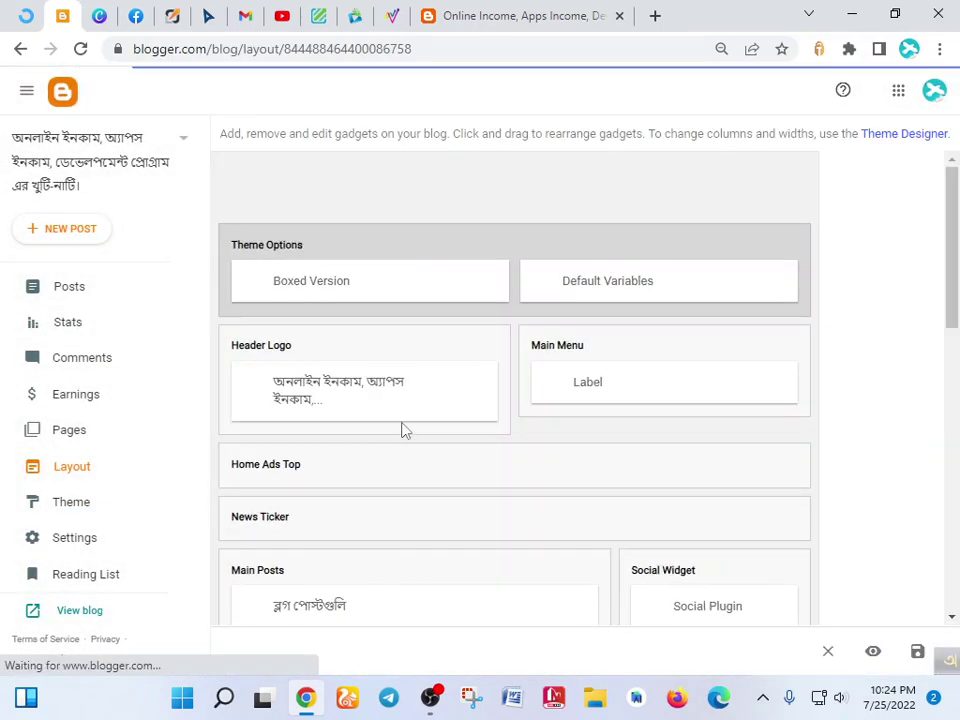
scroll(493, 410, "down", 5)
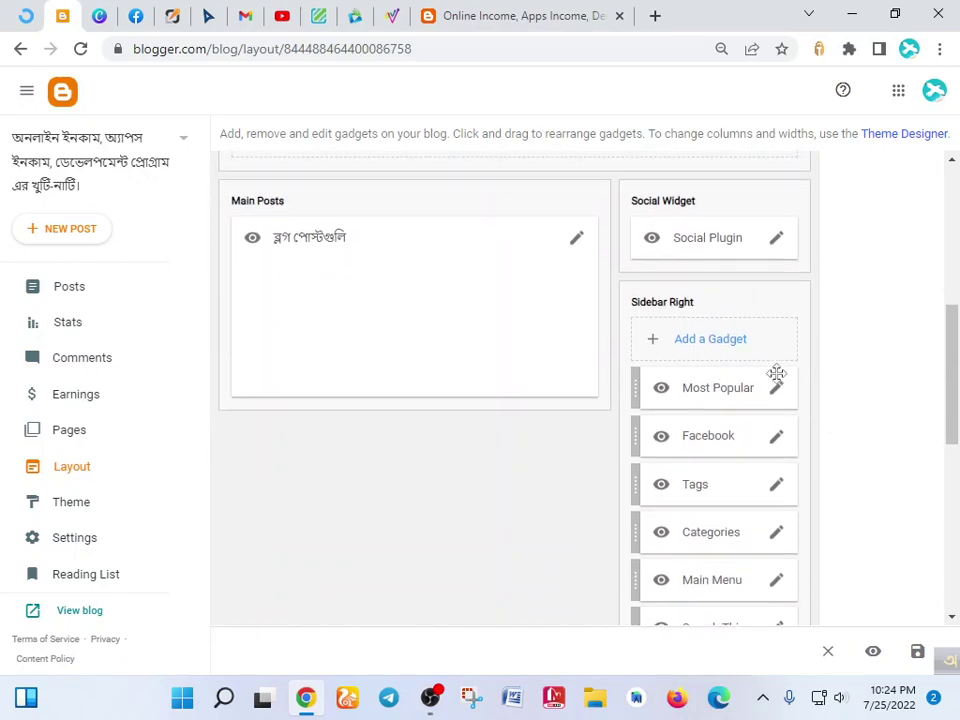
left_click(733, 340)
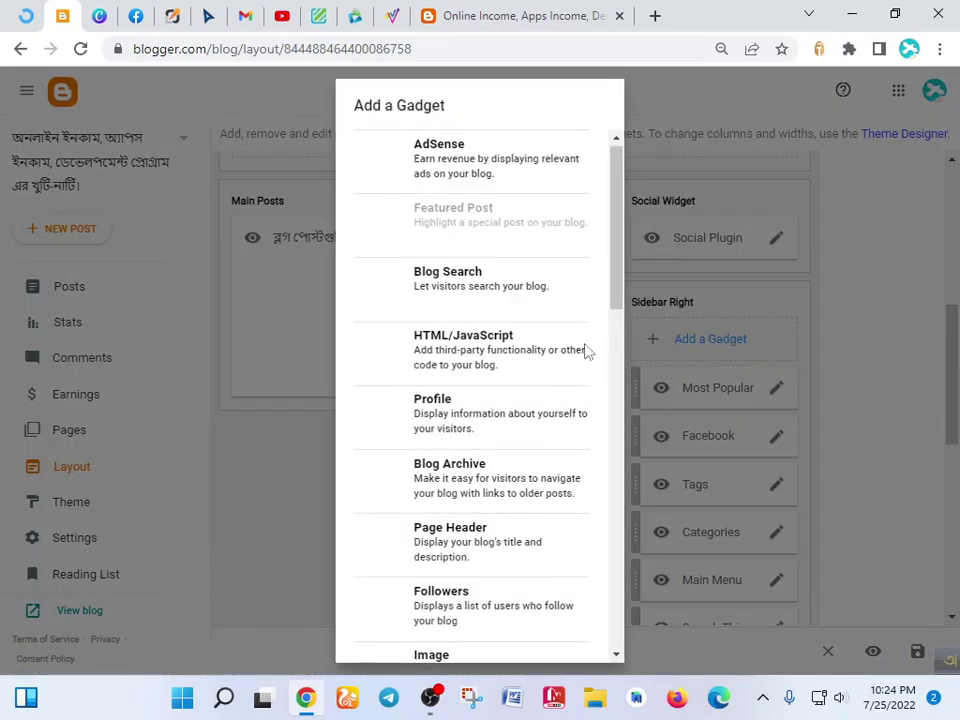
left_click(488, 349)
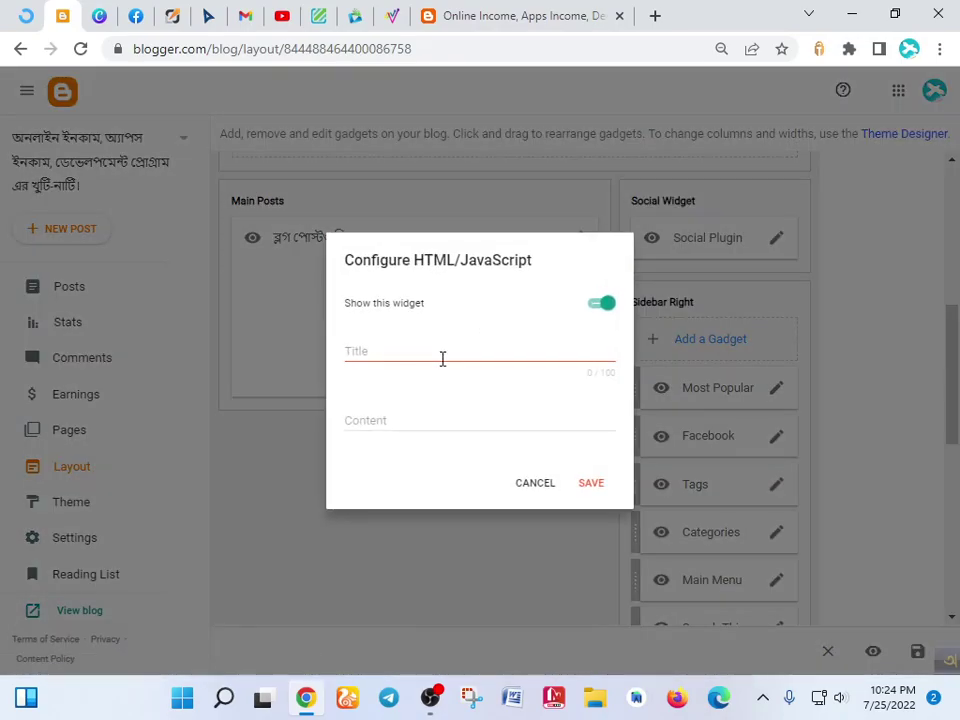
- Paste the Eonads banner code into the gadget's Content, then save the gadget and layout
left_click(415, 418)
key("ctrl+v")
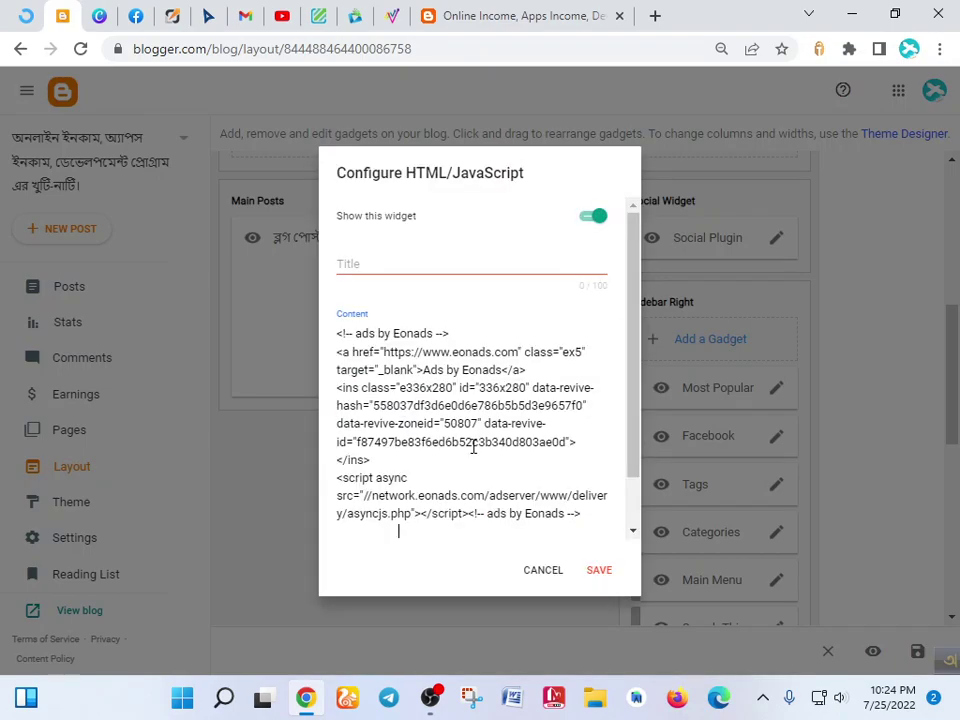
left_click(598, 572)
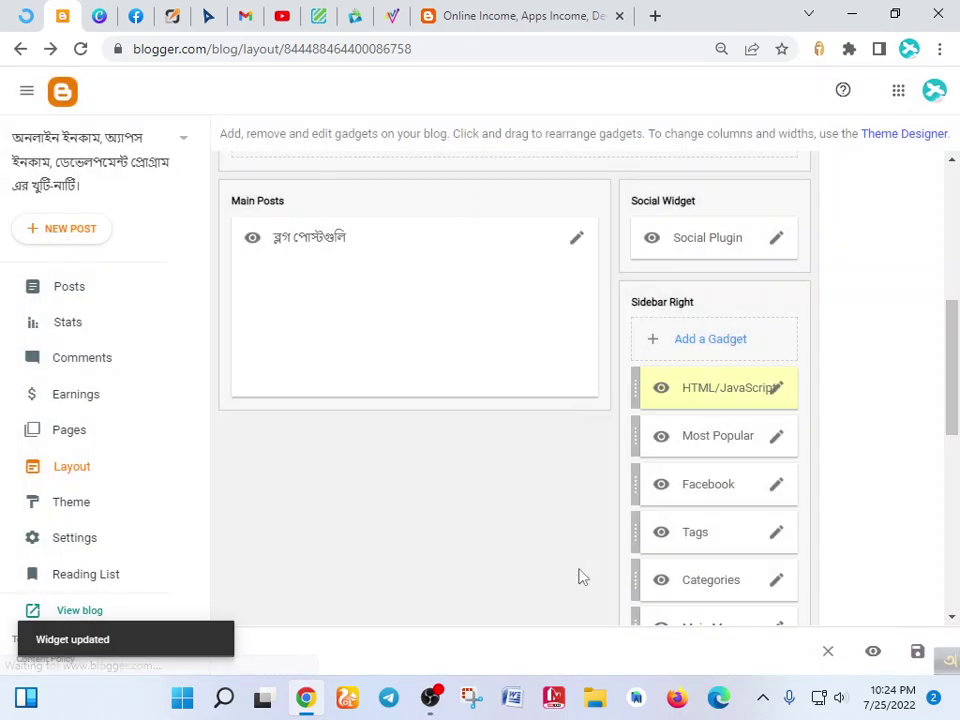
left_click(916, 658)
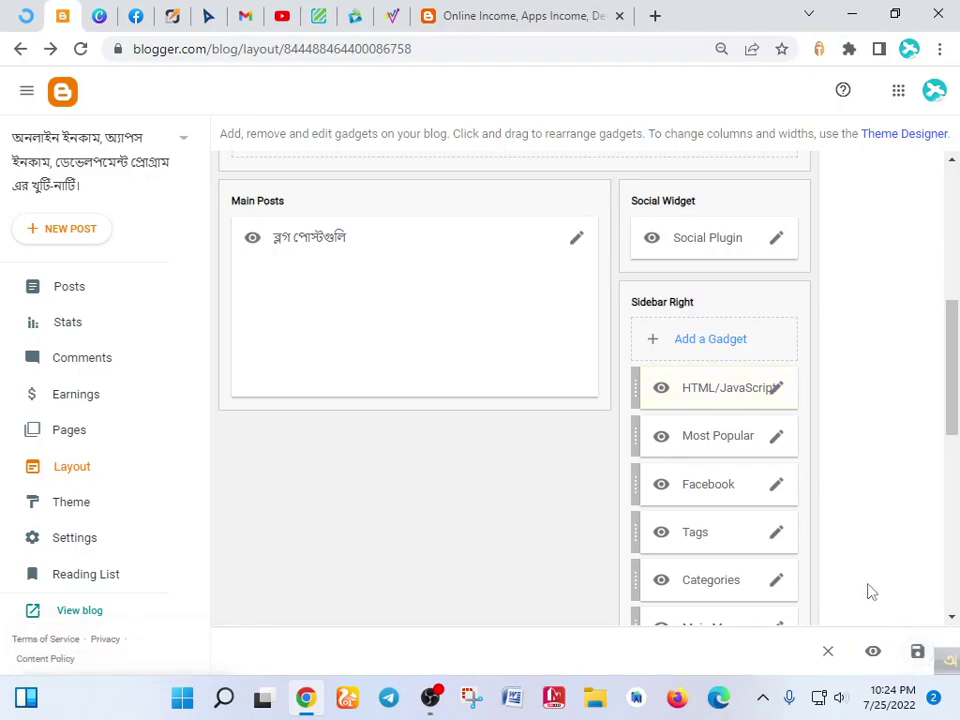
left_click(520, 15)
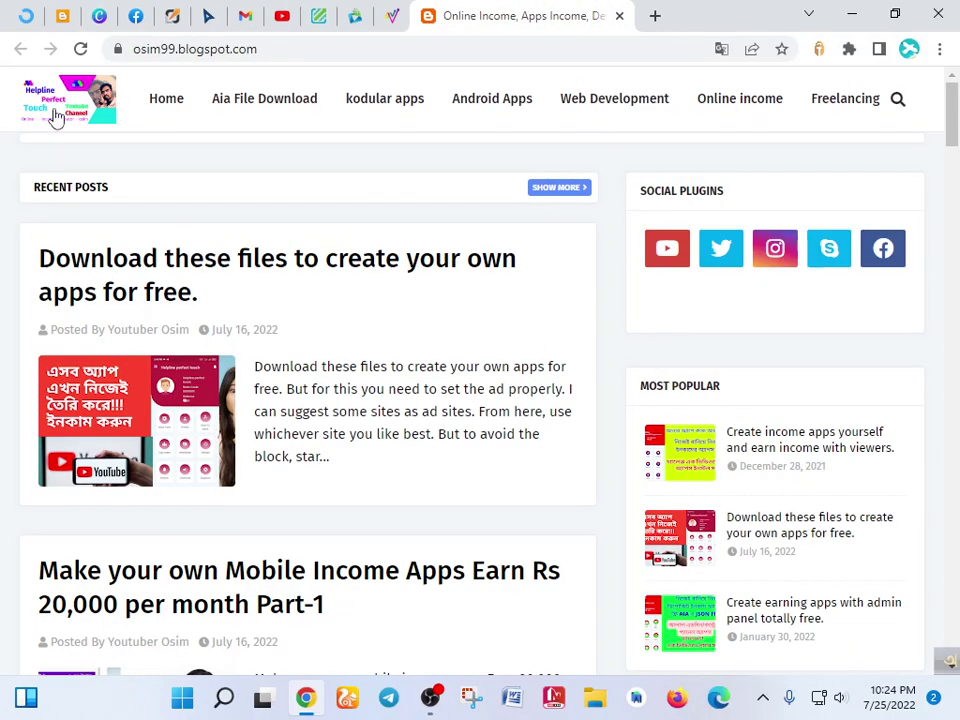
- Reload the live blog in English, allow notifications, and scroll to the sidebar ad slot
left_click(80, 48)
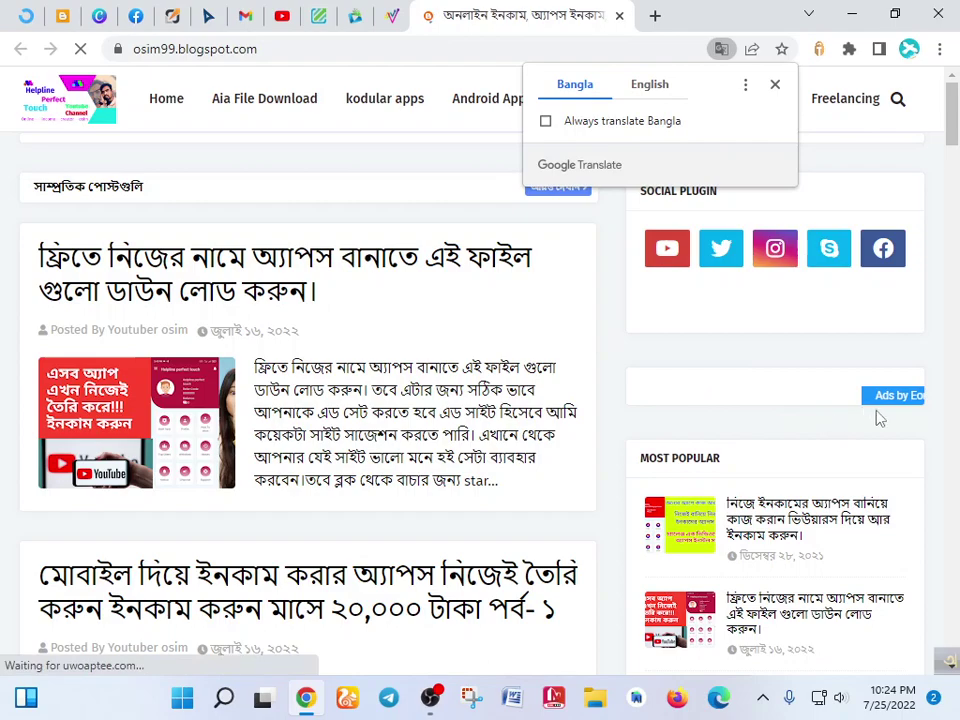
left_click(655, 86)
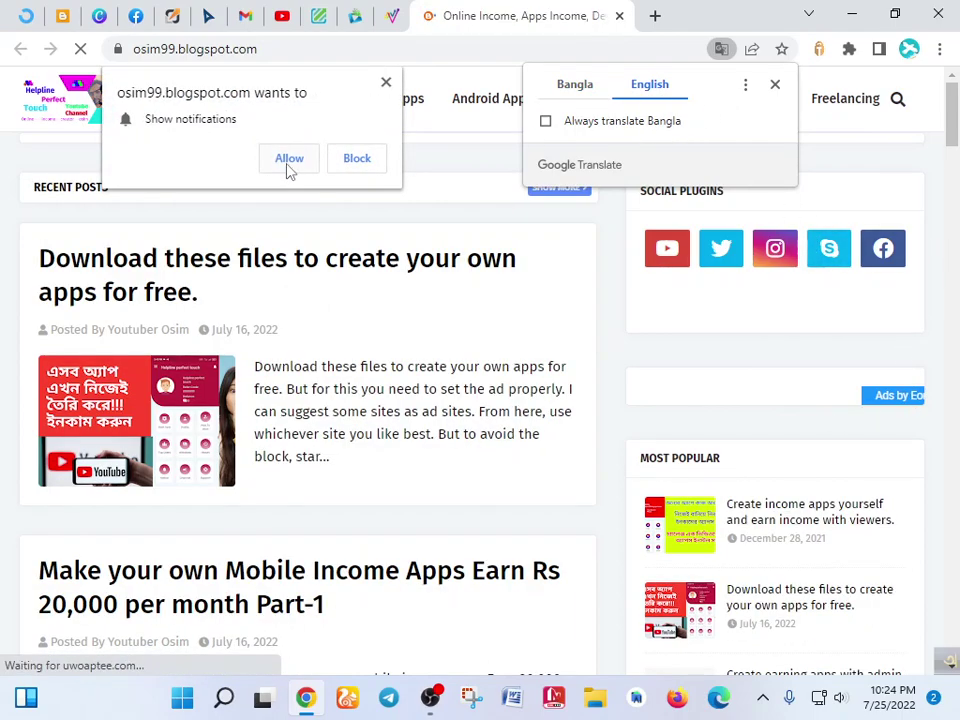
left_click(289, 158)
left_click(448, 235)
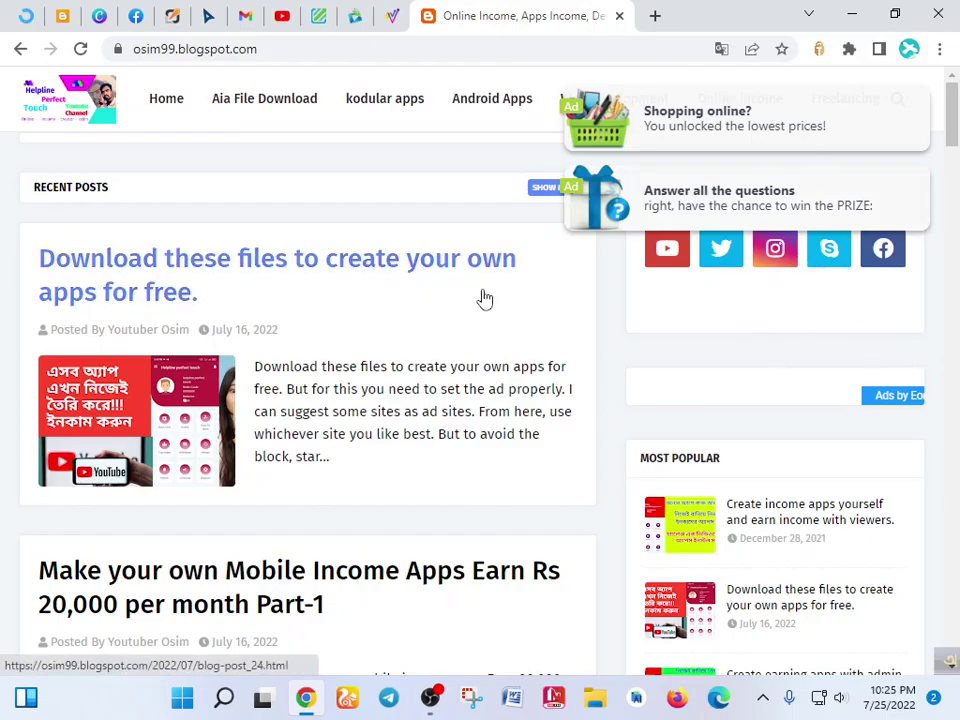
scroll(469, 287, "down", 8)
left_click_drag(955, 192, 955, 95)
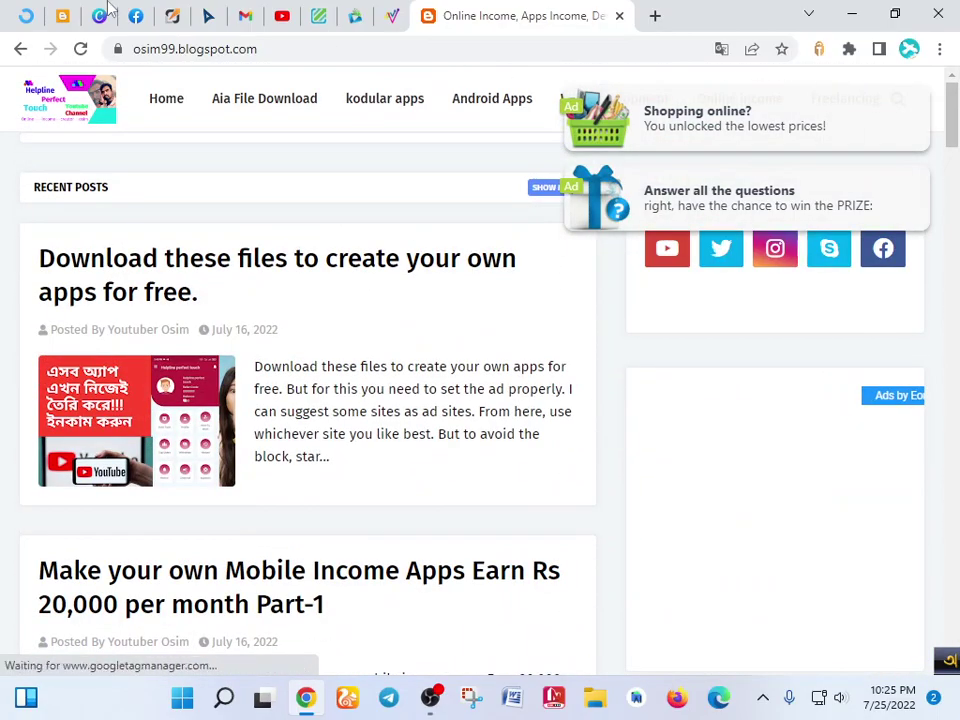
- Edit the Social Plugin gadget and scroll to its youtube, twitter, instagram and skype links
left_click(62, 10)
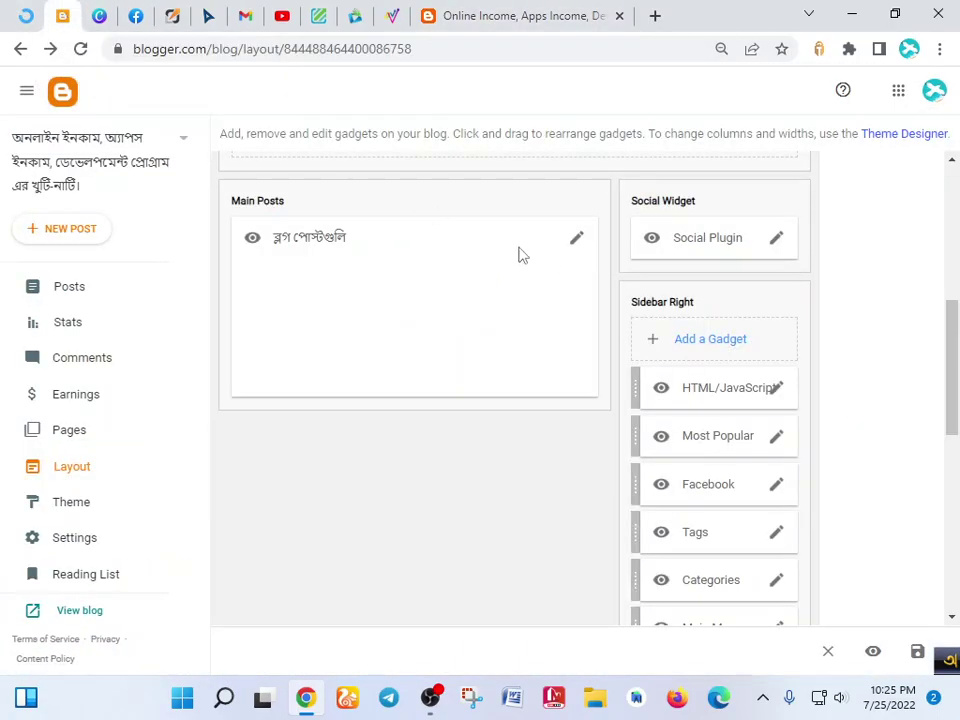
scroll(663, 432, "up", 2)
scroll(664, 418, "down", 1)
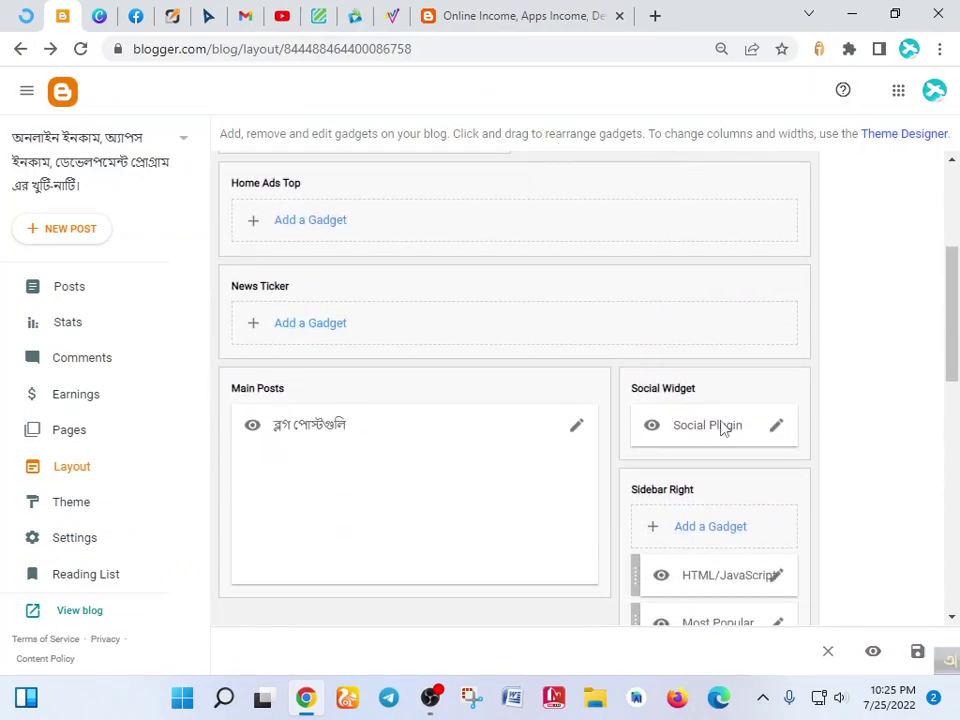
left_click(778, 334)
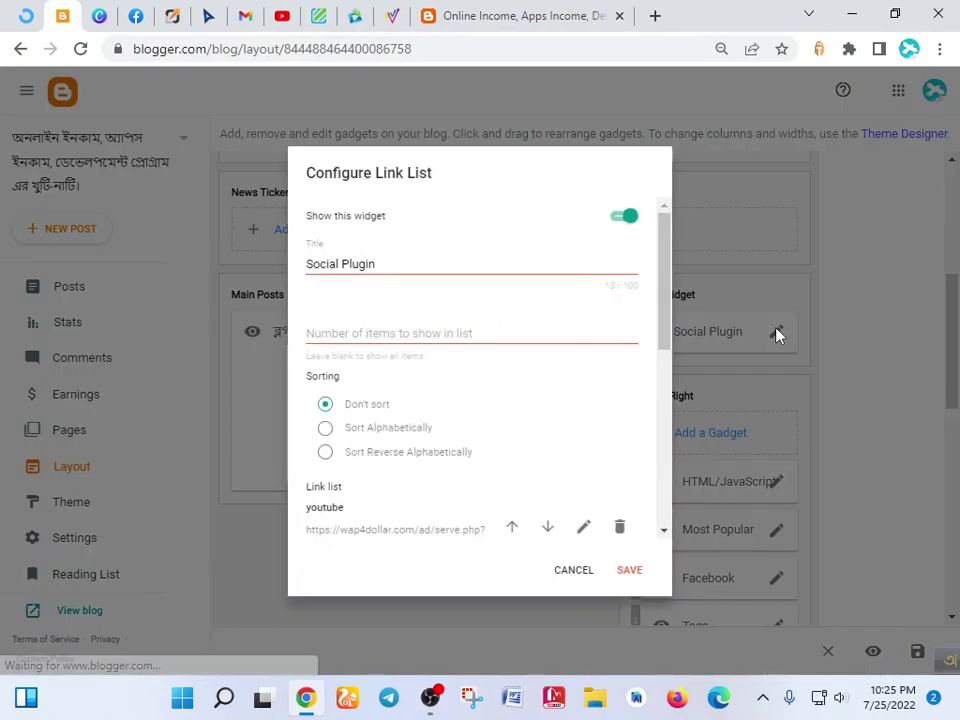
scroll(568, 330, "down", 2)
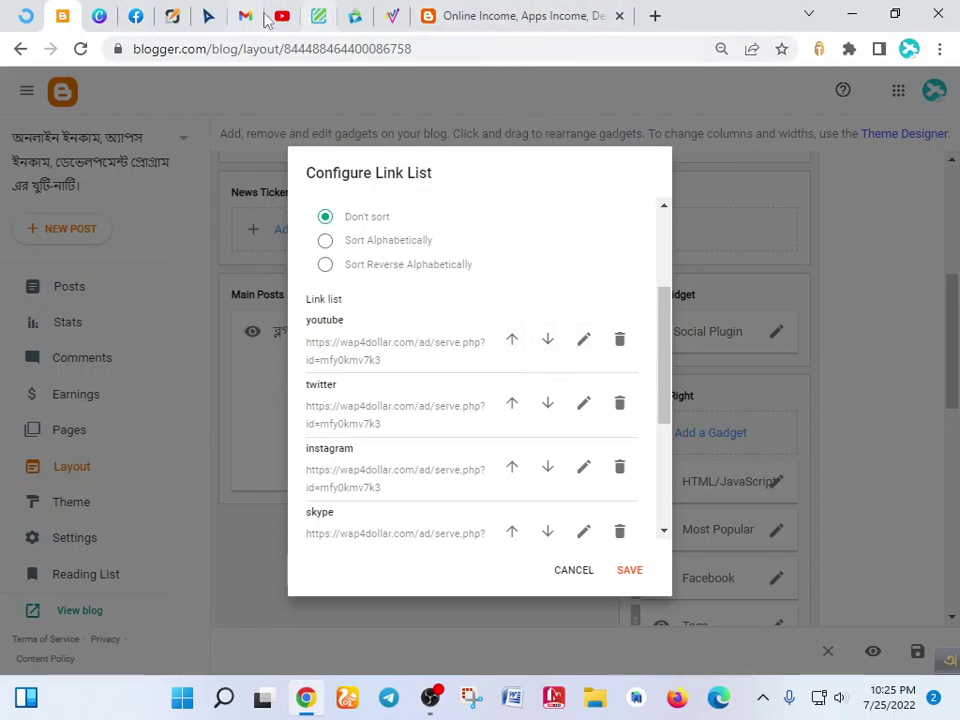
- Select the 'ads 1' direct-link URL (zoneid=50805), then return to Blogger's link list
left_click(392, 16)
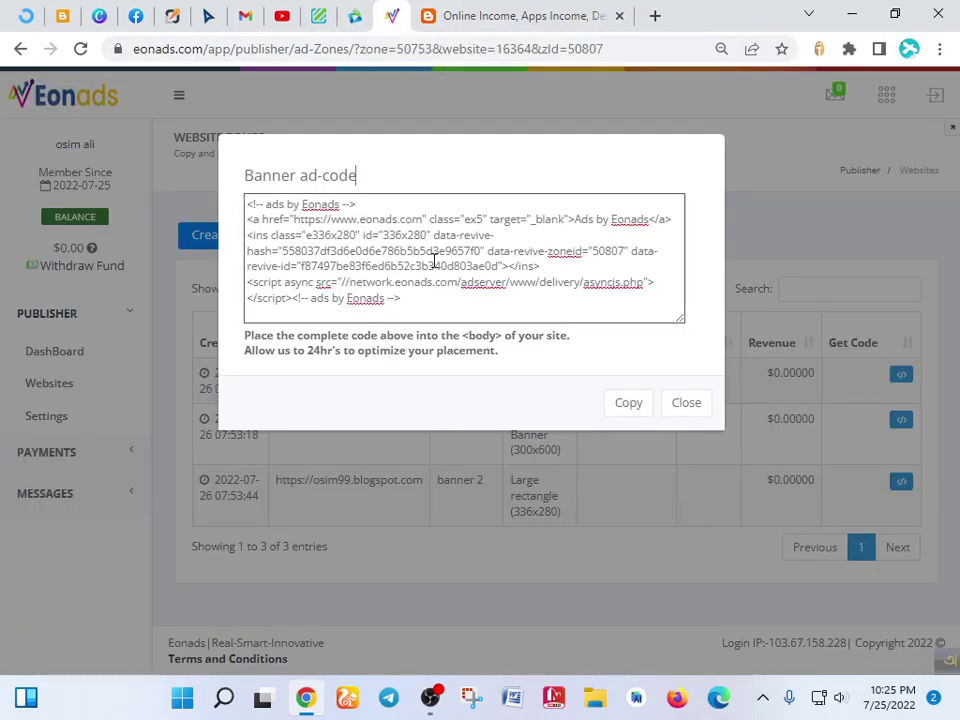
left_click(683, 404)
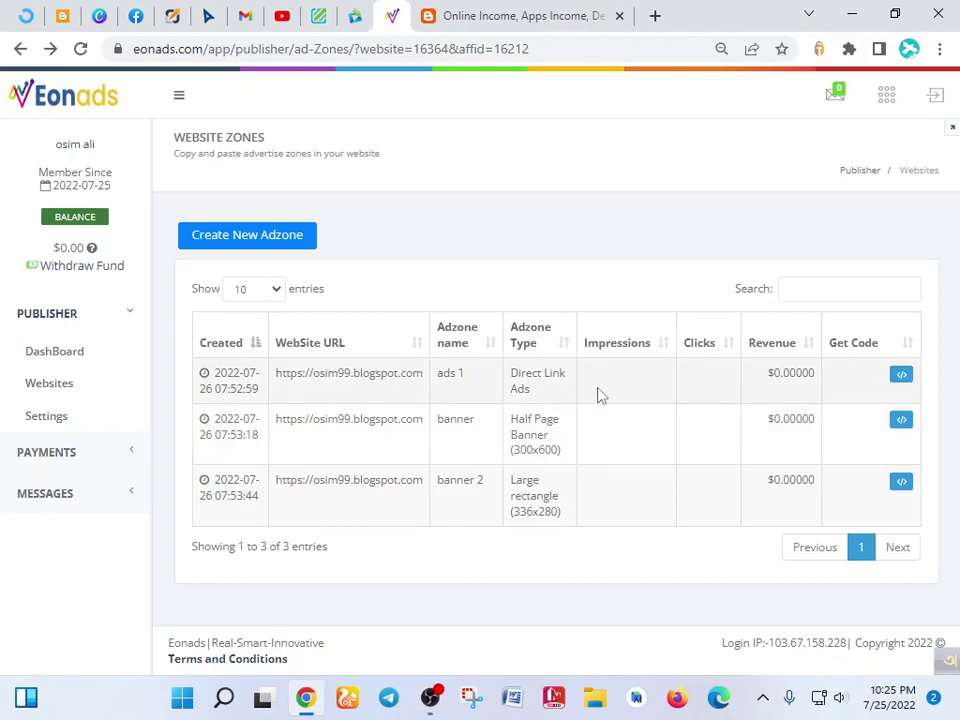
left_click(896, 381)
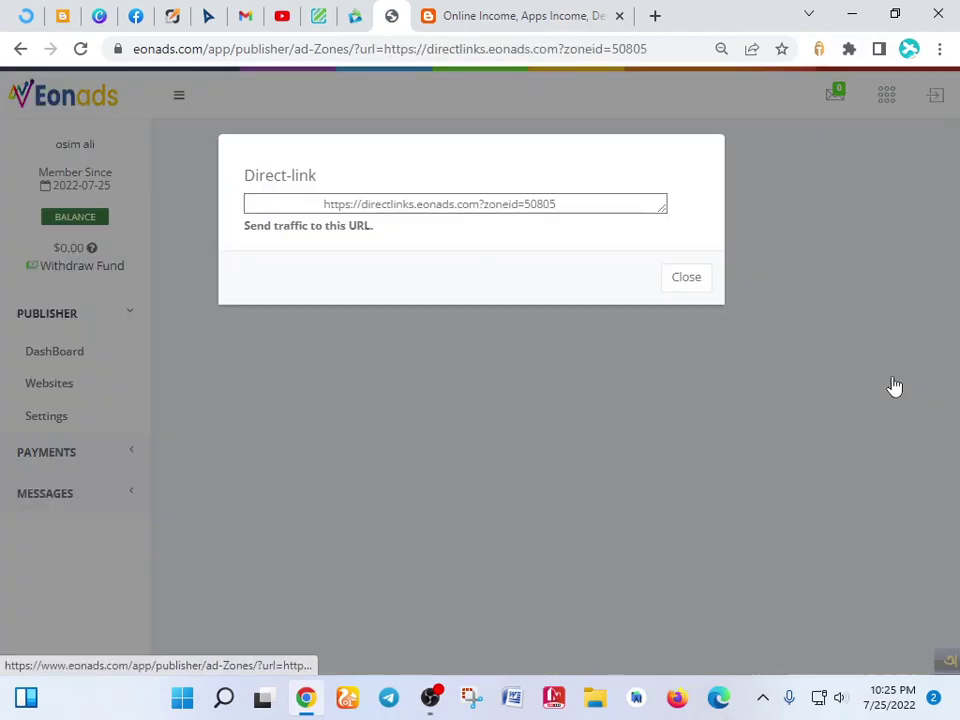
triple_click(370, 207)
key("ctrl+c")
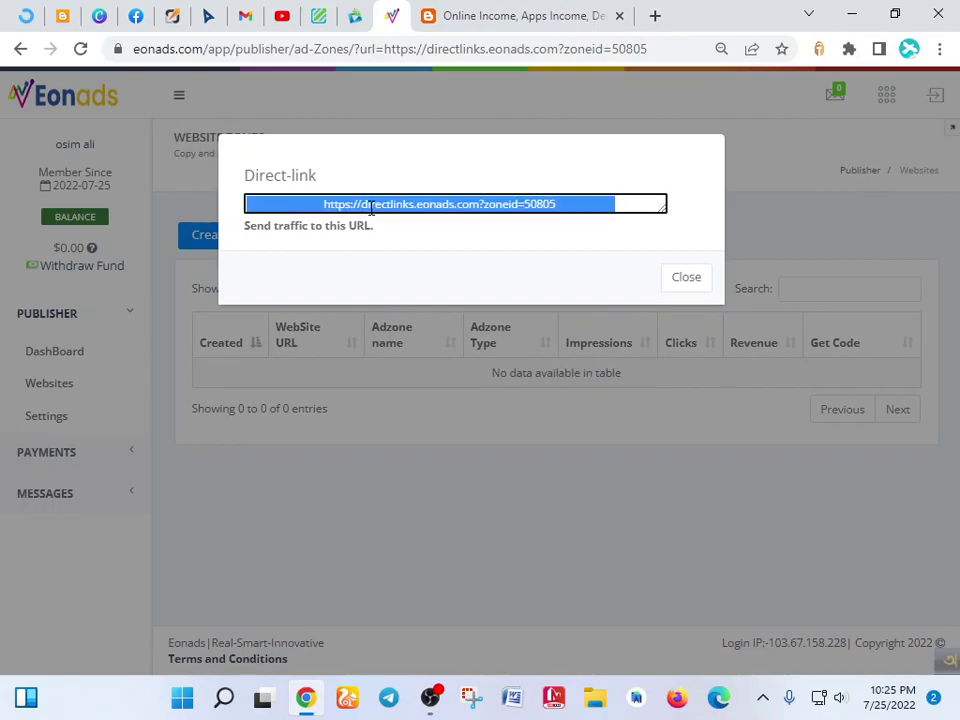
left_click(62, 16)
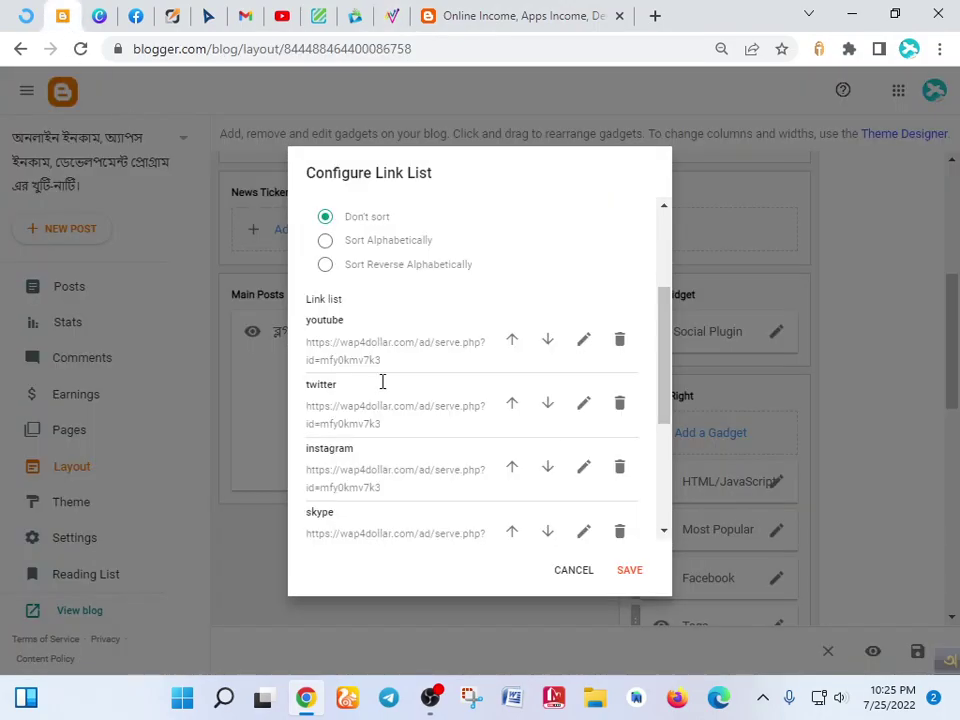
- Paste the Eonads direct link as the URL of the youtube, twitter, instagram and skype entries
left_click(582, 350)
left_click(424, 418)
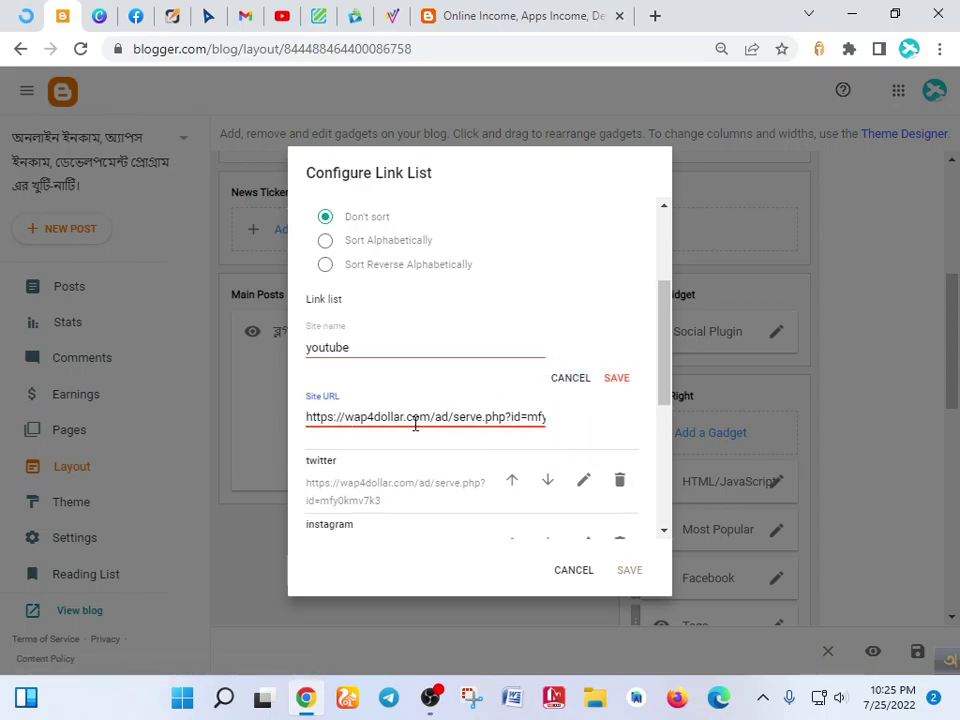
key("ctrl+a")
key("ctrl+v")
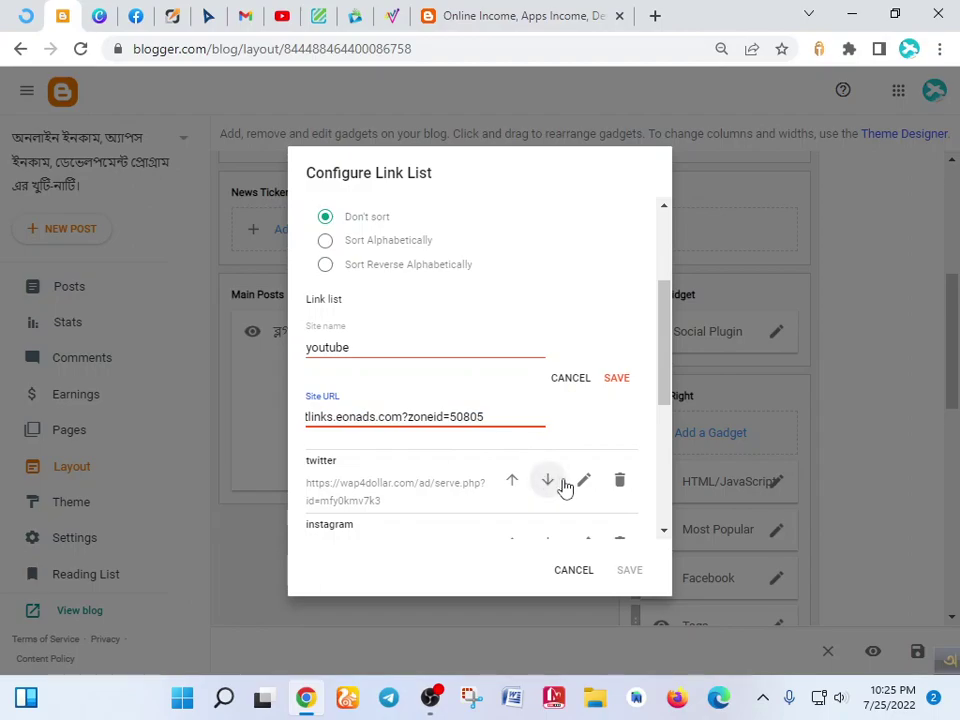
left_click(583, 480)
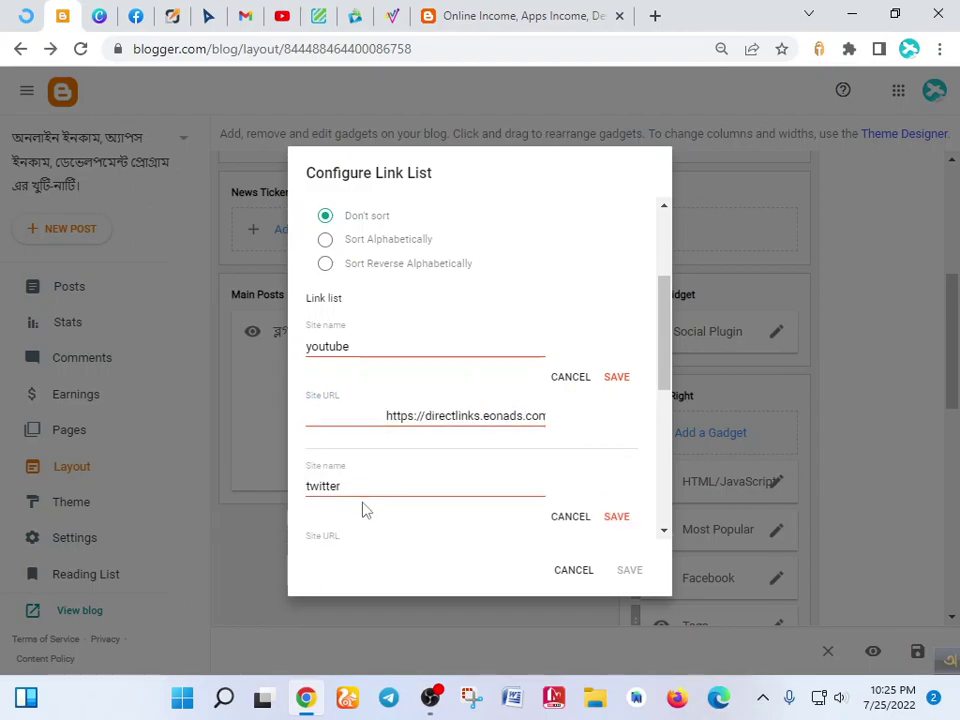
scroll(365, 510, "down", 3)
left_click(364, 370)
key("ctrl+a")
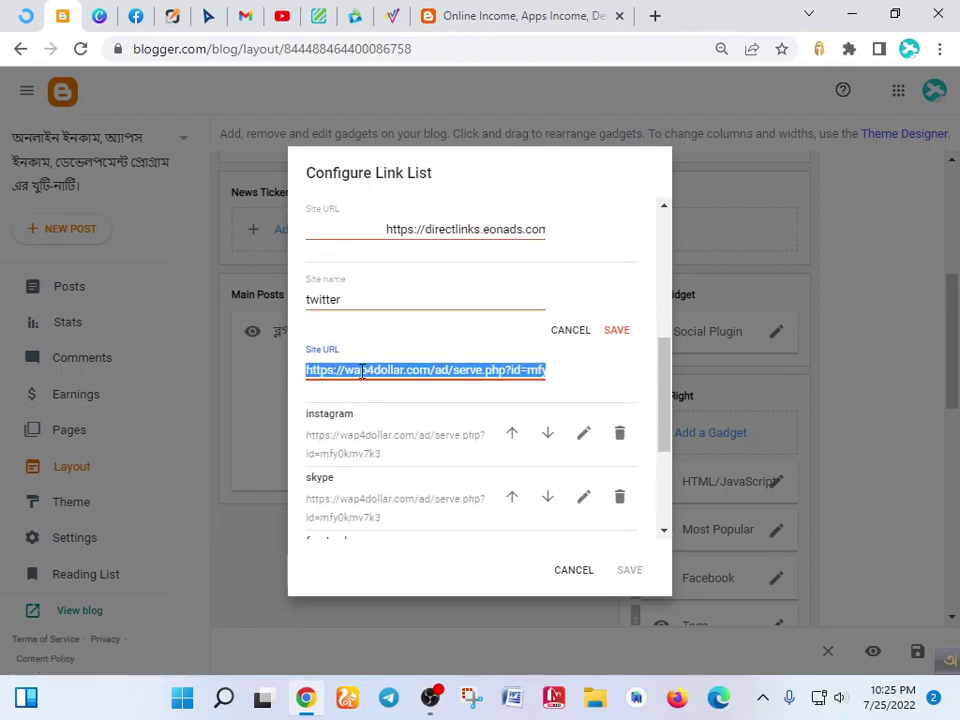
key("ctrl+v")
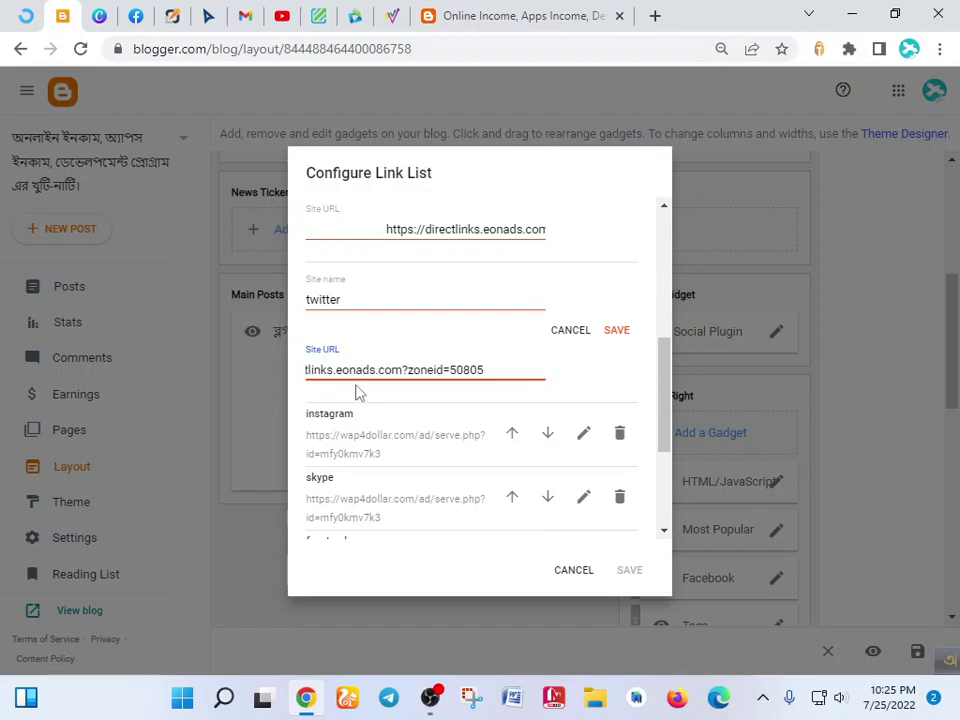
left_click(584, 433)
left_click(412, 512)
key("ctrl+a")
key("ctrl+v")
scroll(421, 520, "down", 3)
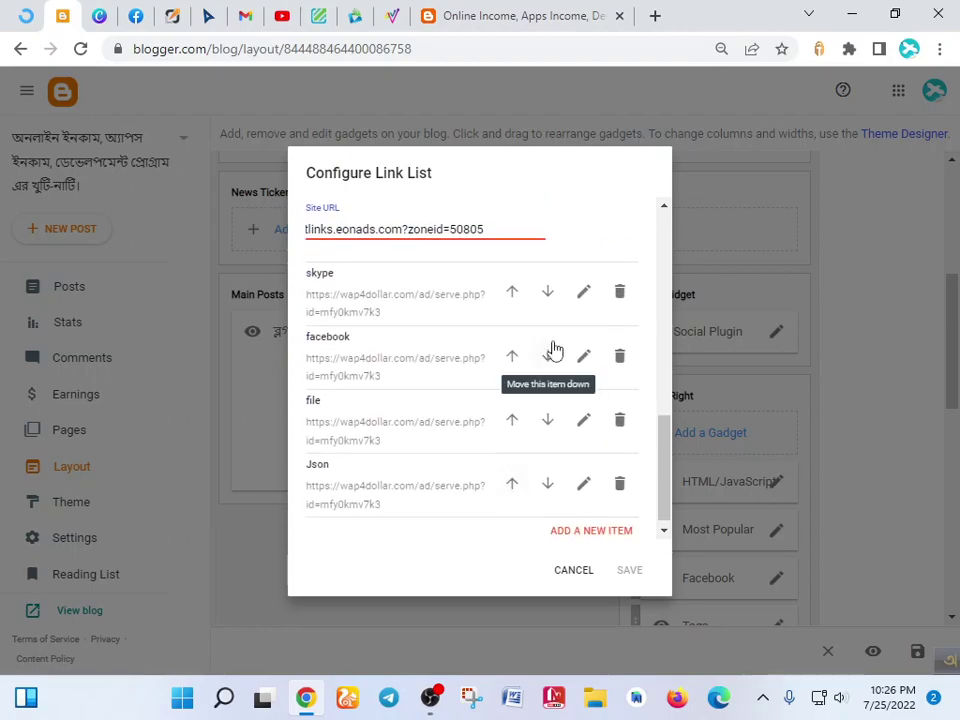
left_click(584, 291)
left_click(413, 369)
key("ctrl+a")
key("ctrl+v")
- Replace the facebook, file and Json entry URLs with the Eonads direct link
scroll(428, 392, "down", 2)
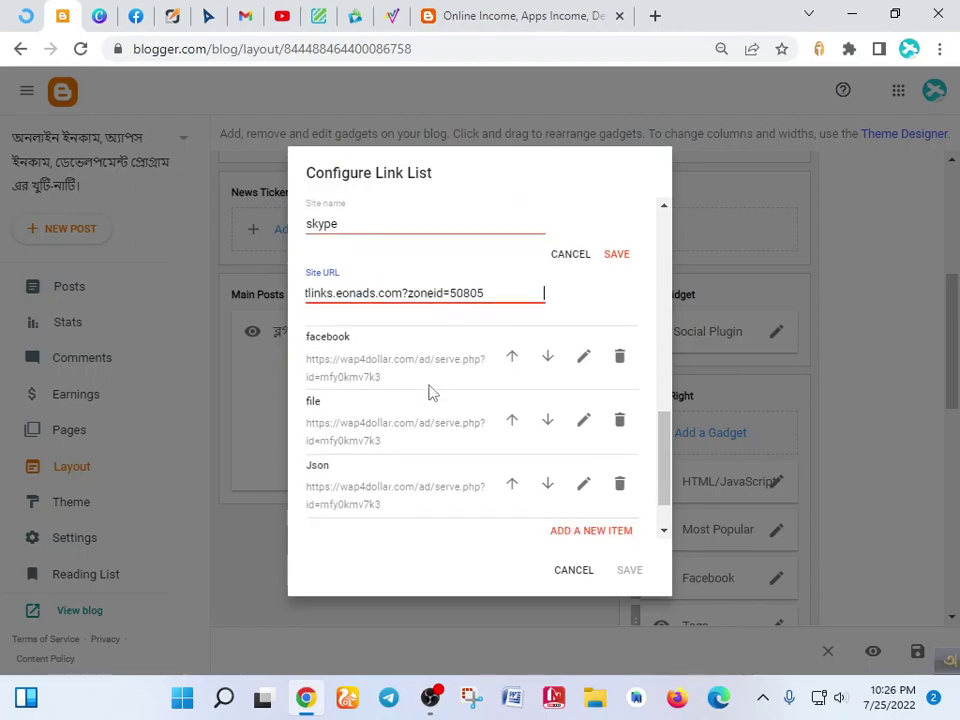
left_click(584, 340)
scroll(440, 390, "down", 1)
left_click(424, 325)
key("ctrl+a")
key("ctrl+v")
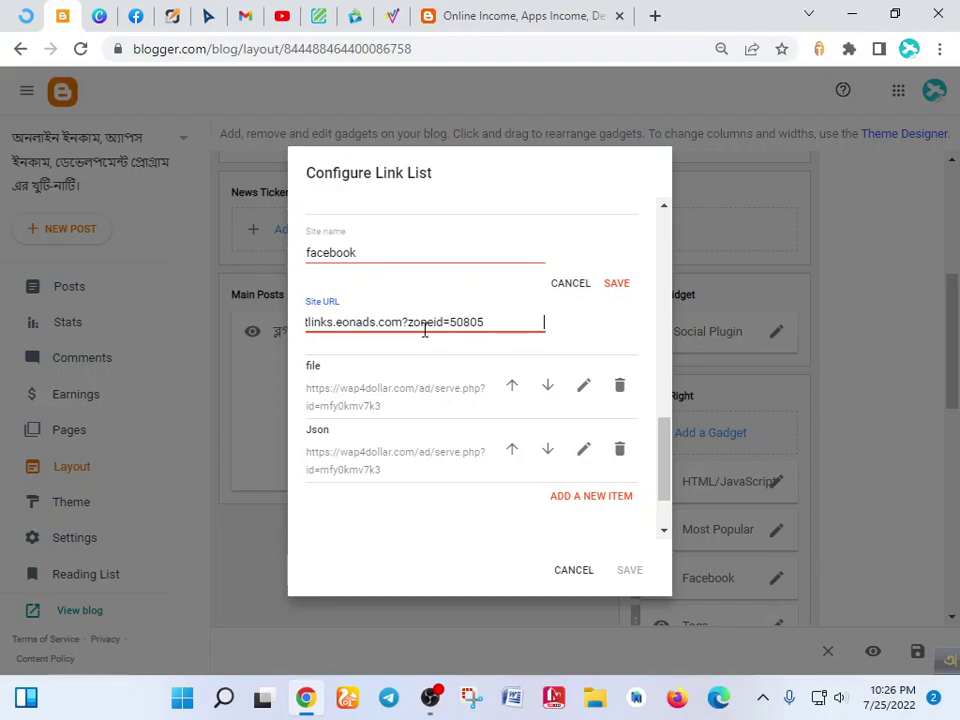
left_click(584, 386)
left_click(384, 465)
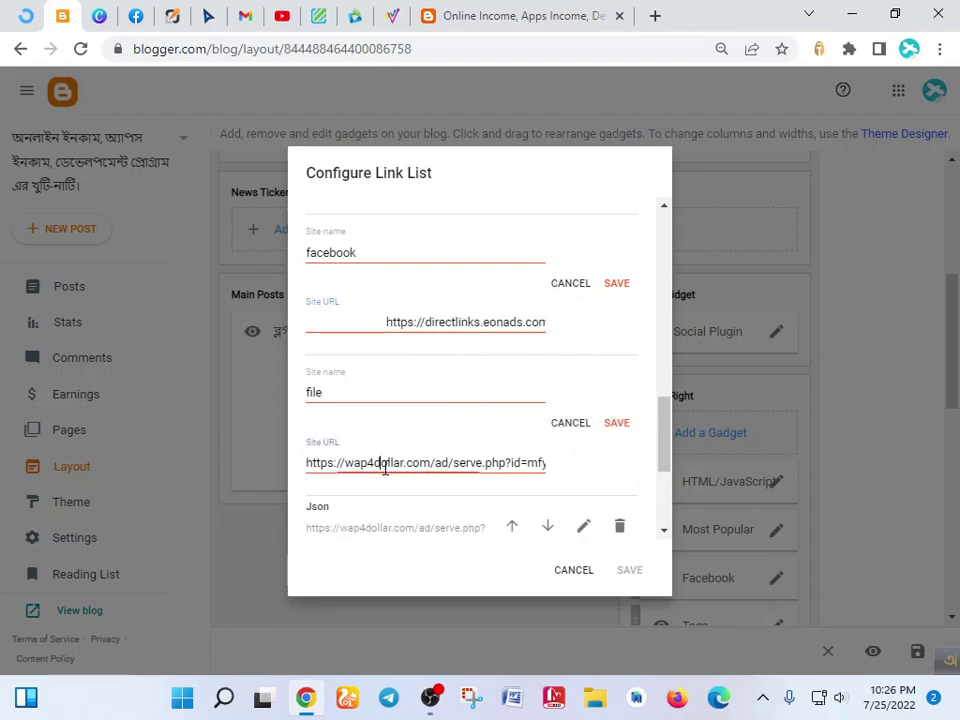
key("ctrl+a")
key("ctrl+v")
scroll(446, 454, "down", 2)
left_click(585, 296)
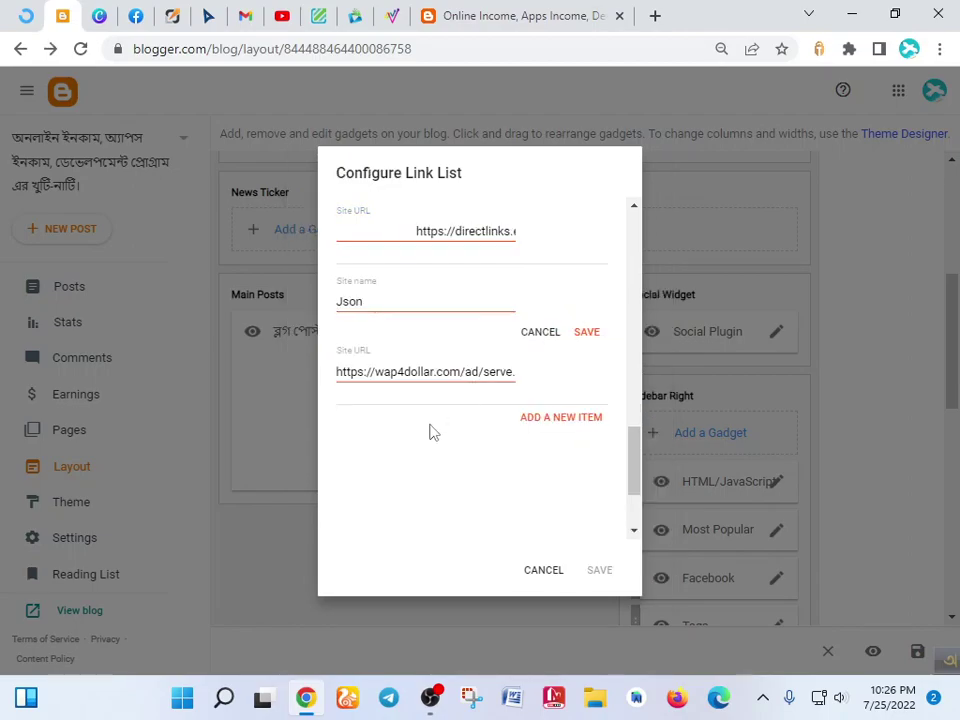
left_click(433, 372)
key("ctrl+a")
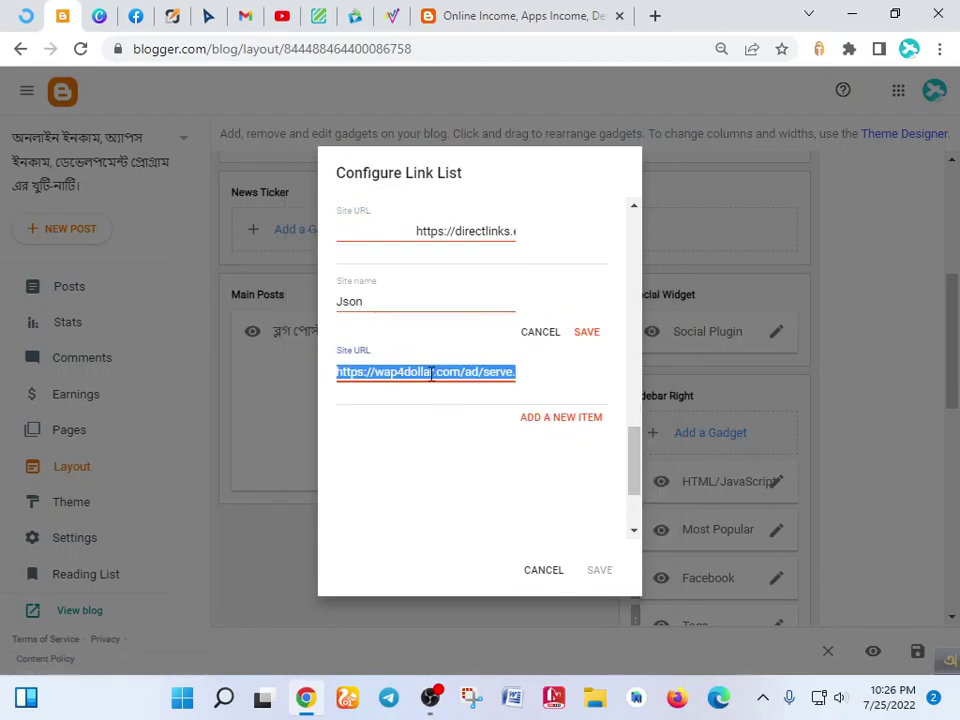
key("ctrl+v")
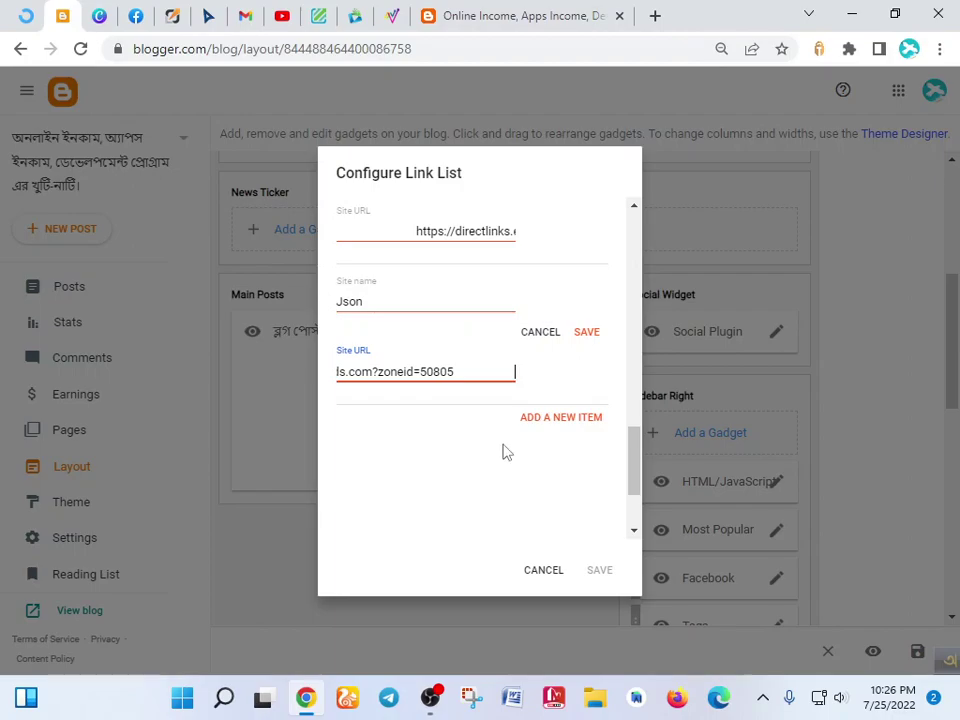
- Confirm each edited link entry, then save the link list gadget and the blog layout
left_click(589, 333)
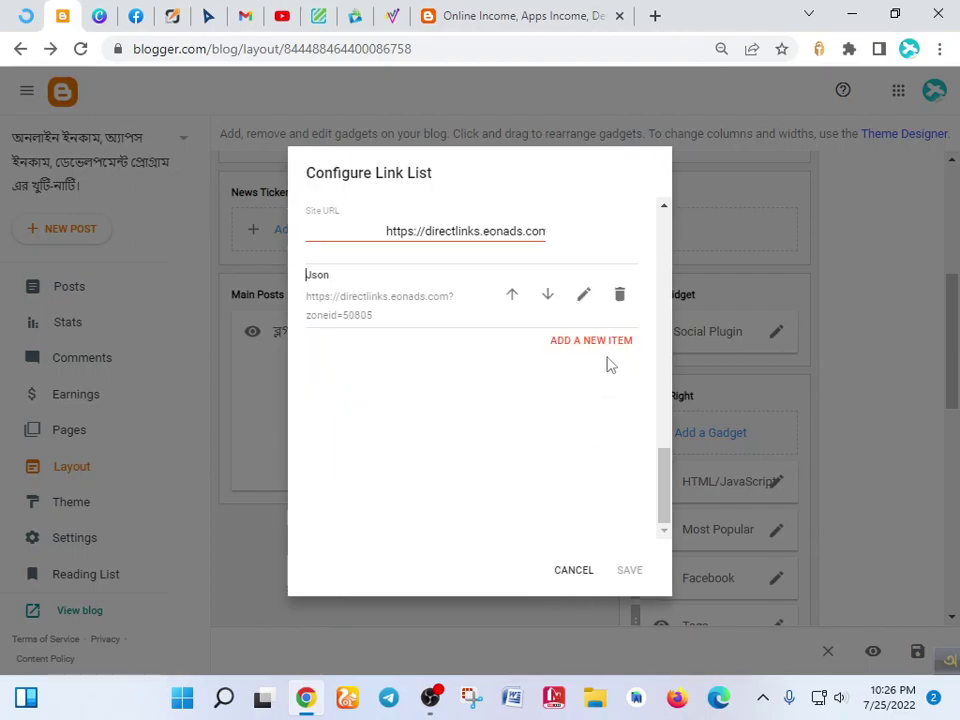
scroll(612, 395, "up", 5)
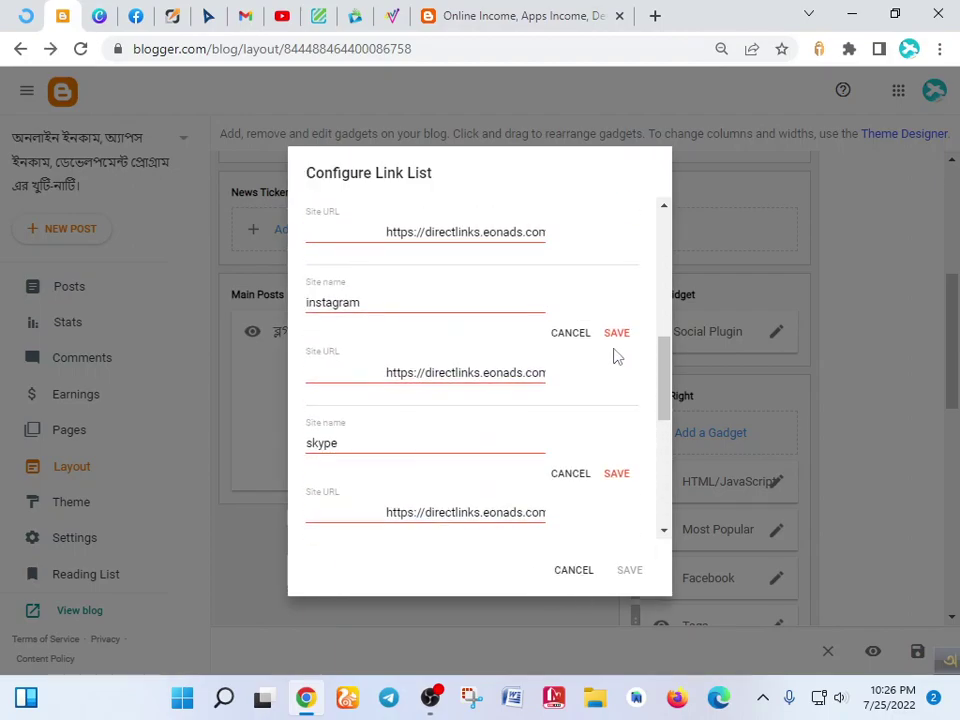
left_click(616, 334)
left_click(619, 398)
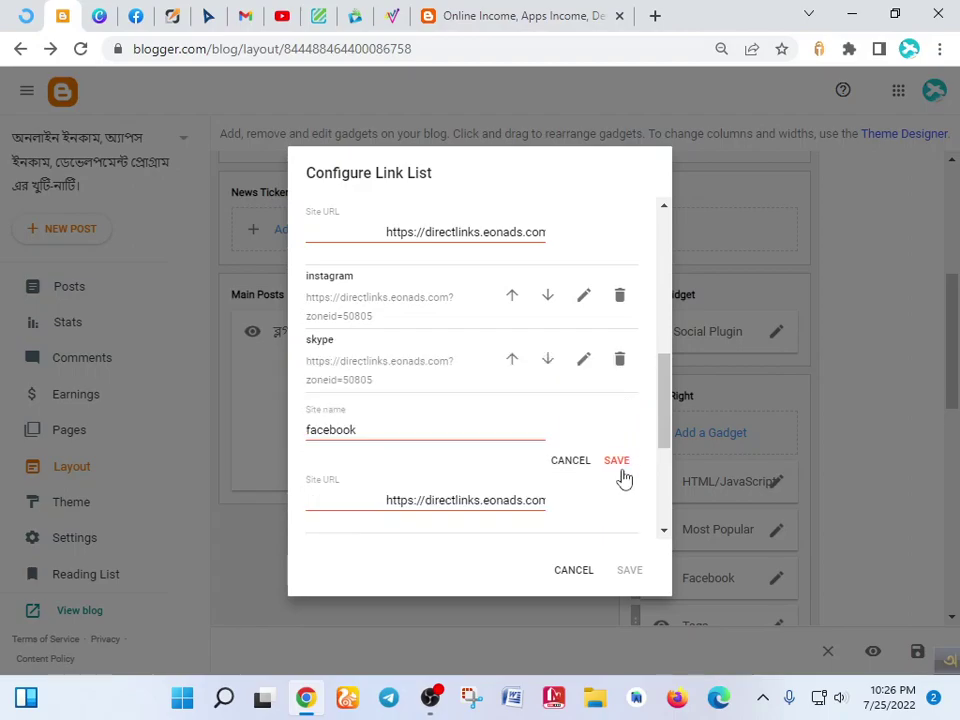
left_click(619, 457)
scroll(612, 443, "up", 4)
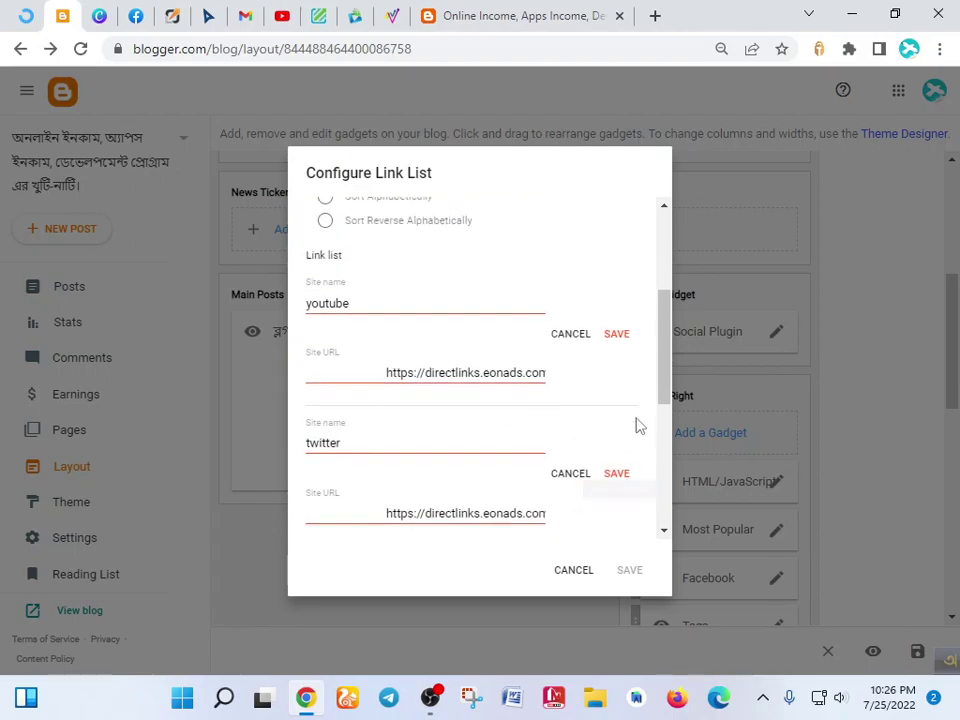
left_click(616, 474)
left_click(616, 334)
scroll(581, 439, "up", 5)
scroll(575, 432, "down", 8)
scroll(595, 460, "down", 1)
left_click(629, 570)
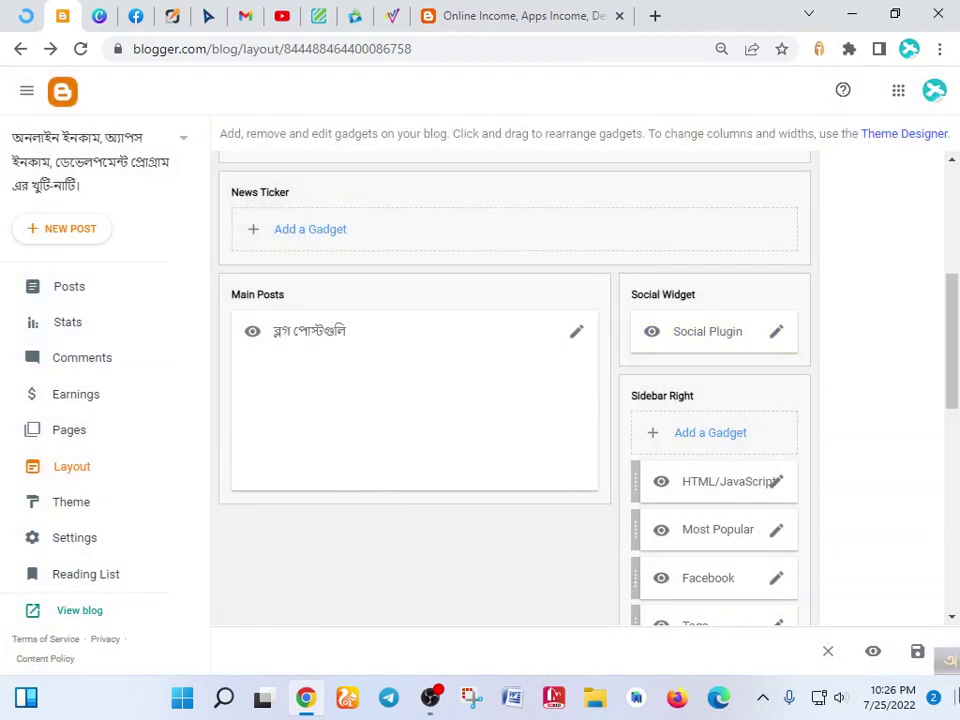
left_click(919, 655)
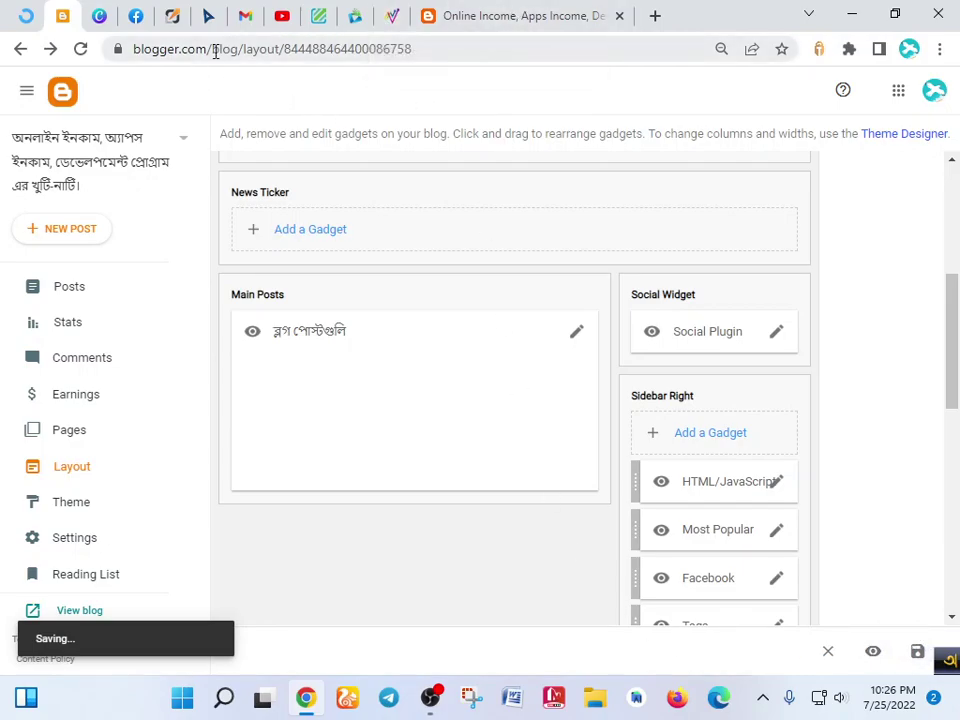
- Copy the ad code of the Eonads 300x600 banner adzone
left_click(391, 15)
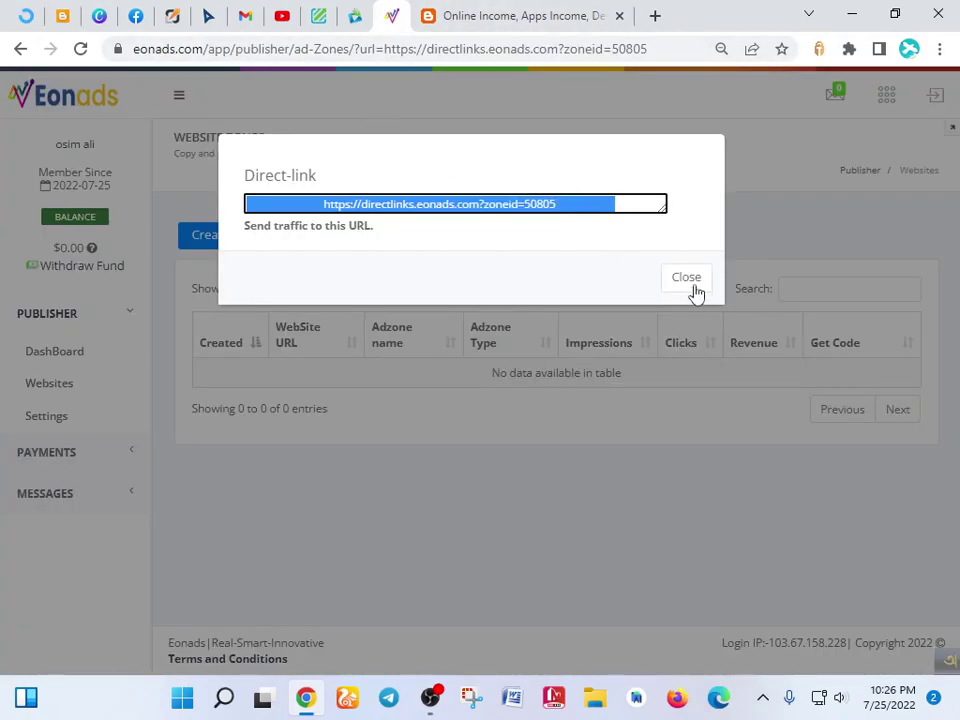
left_click(694, 290)
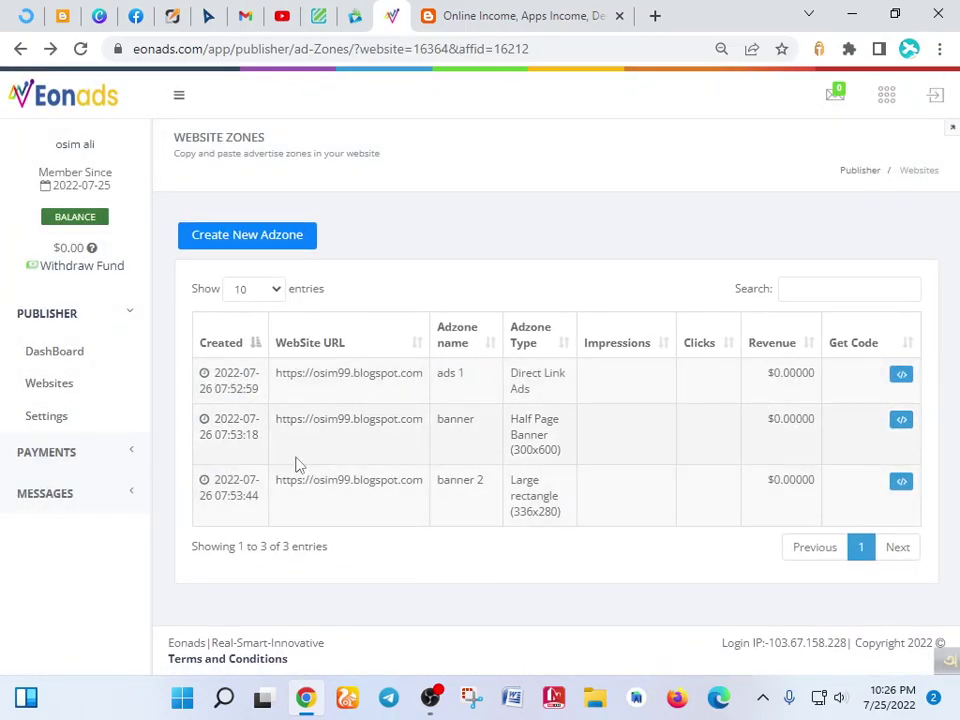
left_click(900, 424)
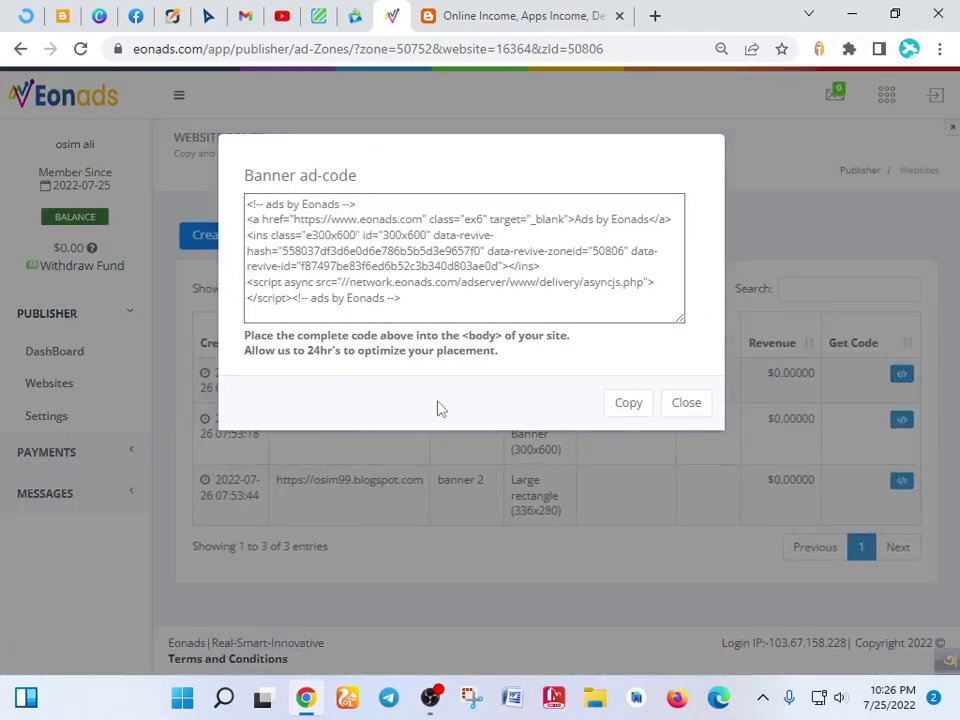
key("ctrl+a")
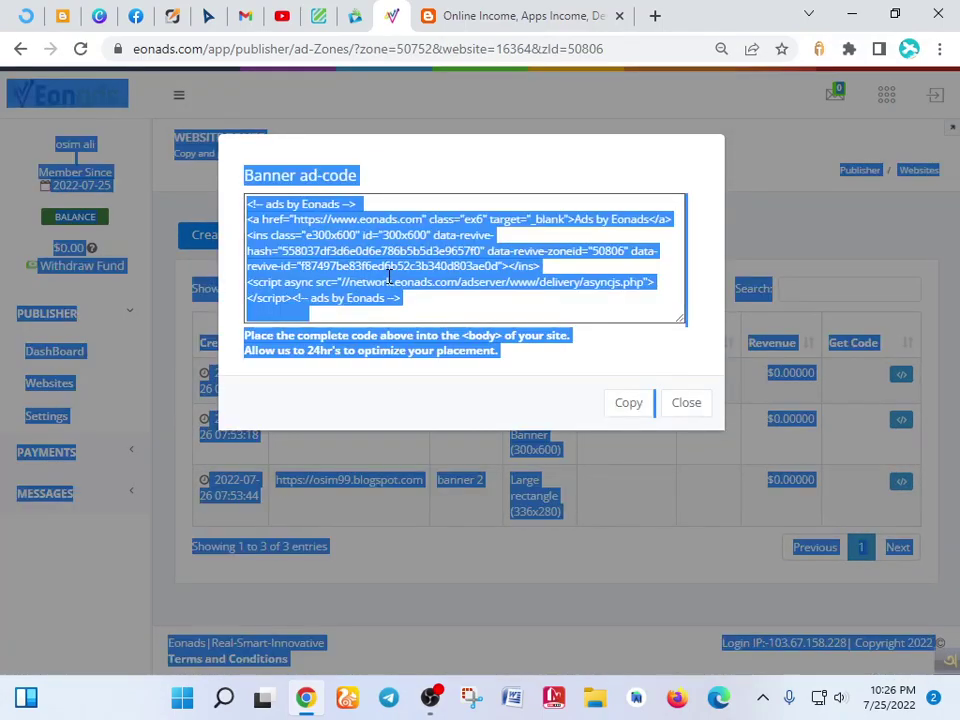
double_click(370, 282)
left_click(357, 277)
key("ctrl+a")
key("ctrl+c")
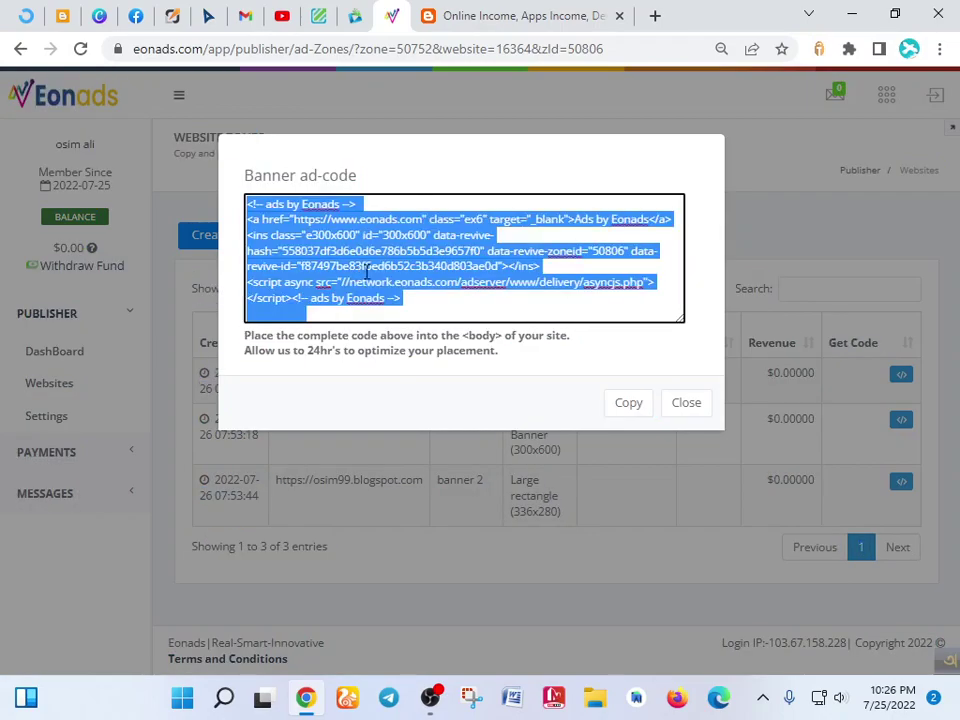
left_click(464, 165)
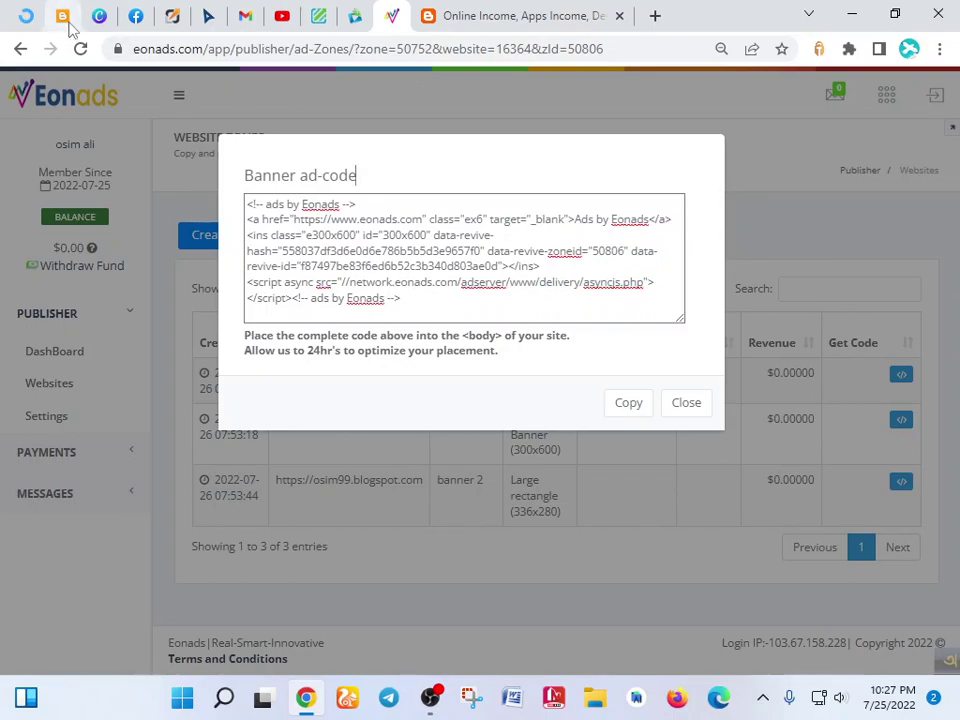
- Add a Sidebar Right HTML/JavaScript gadget holding the banner code and save the layout
left_click(63, 16)
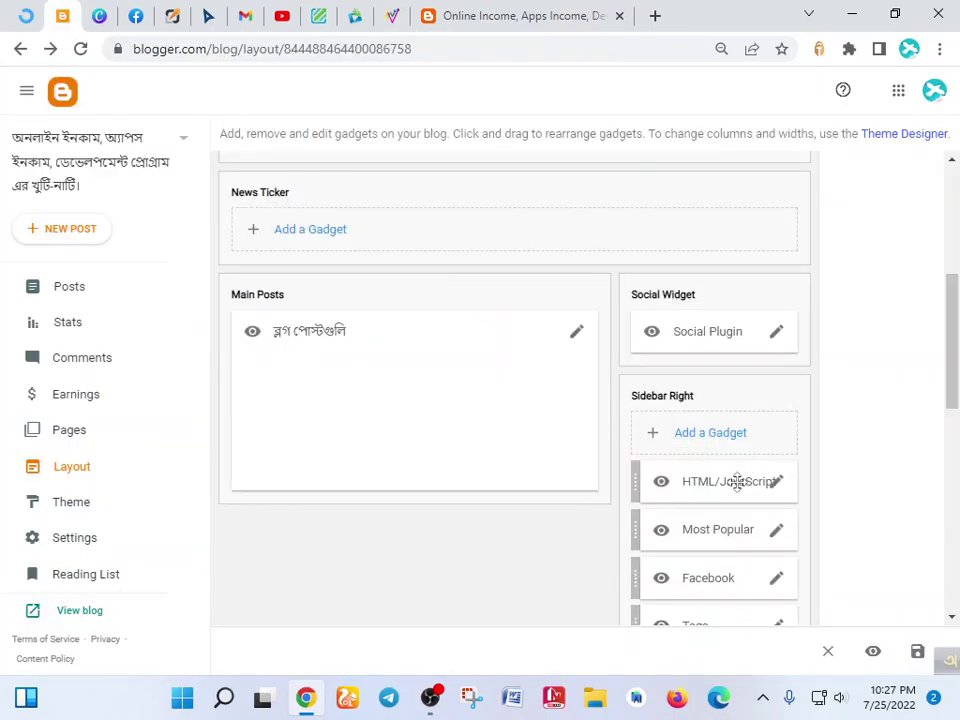
left_click(682, 433)
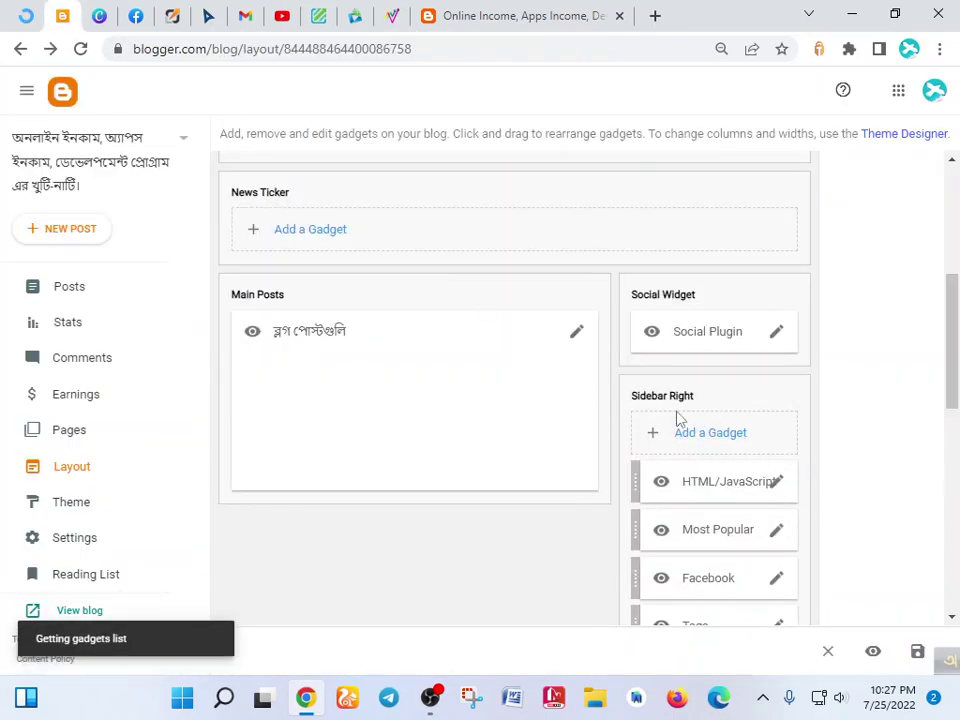
left_click(428, 355)
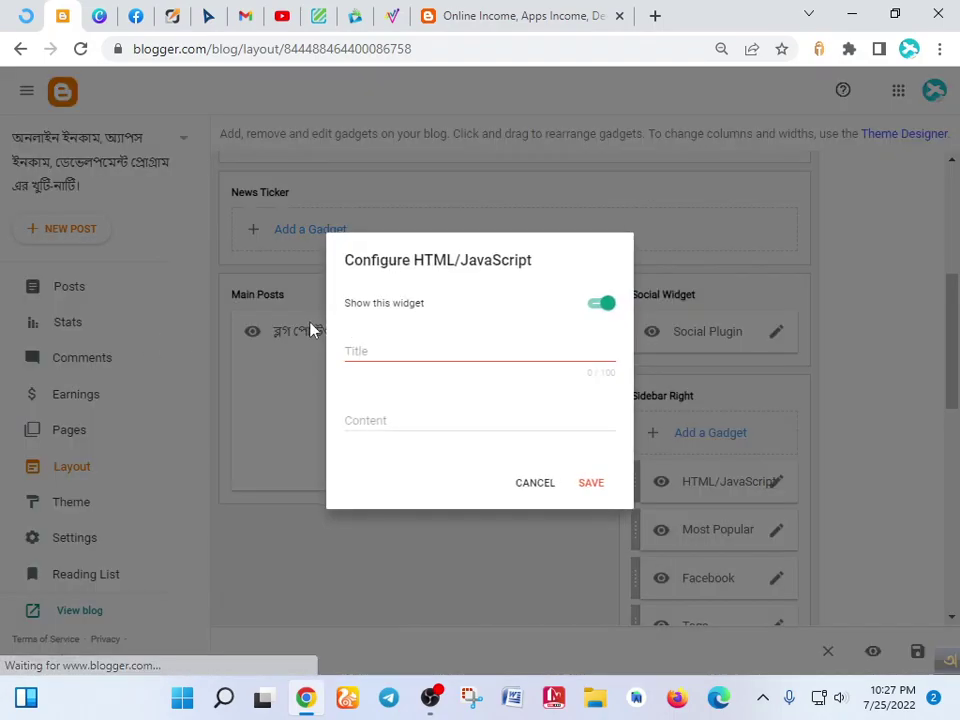
left_click(381, 418)
key("ctrl+v")
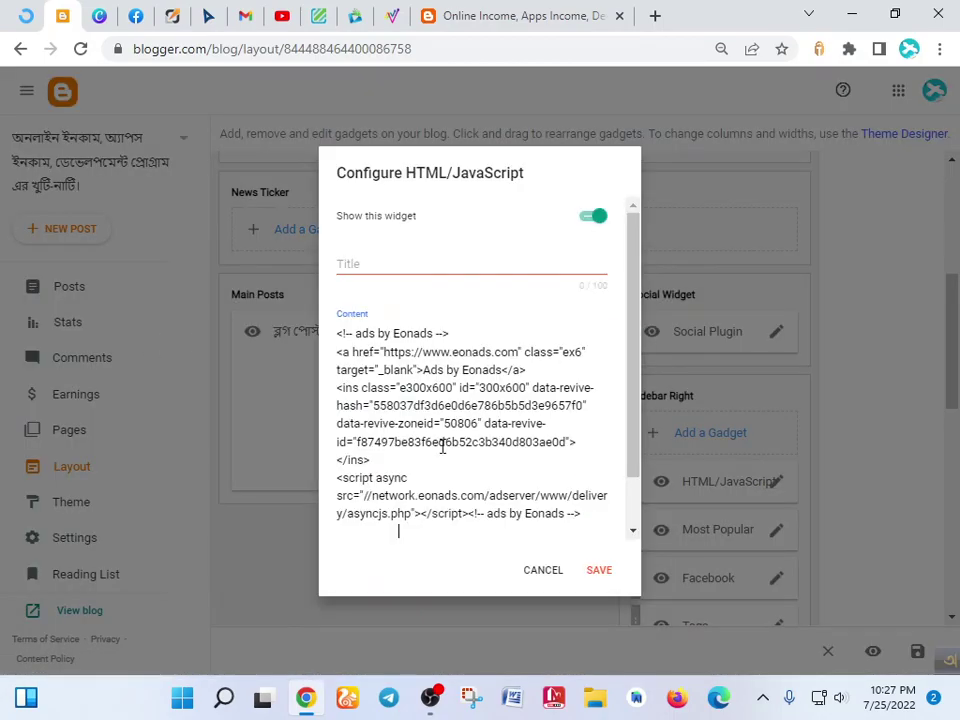
left_click(598, 570)
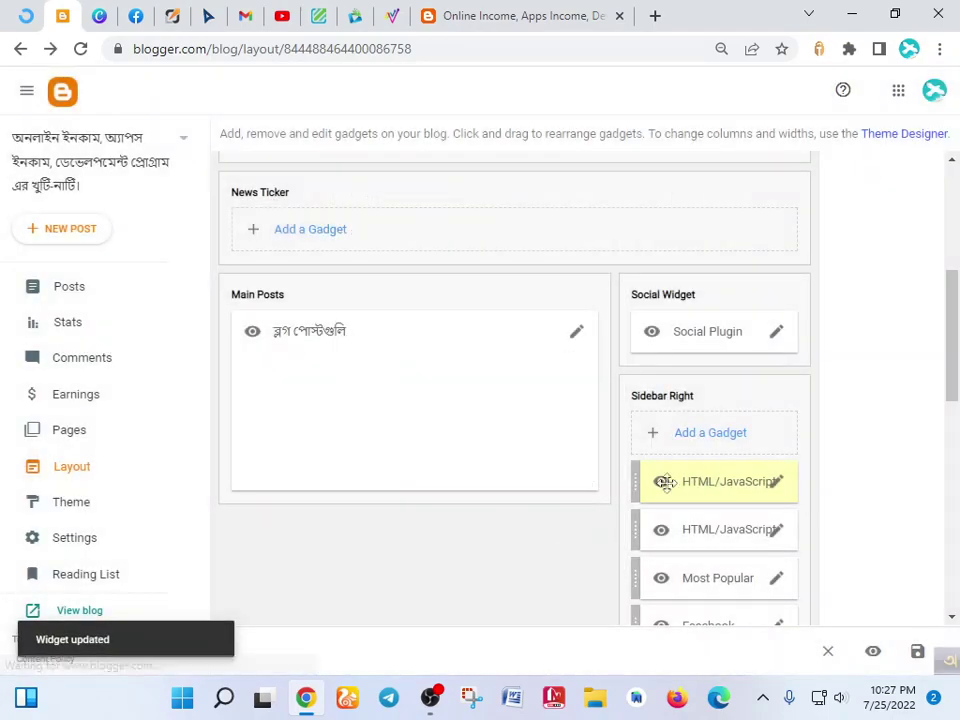
left_click(917, 651)
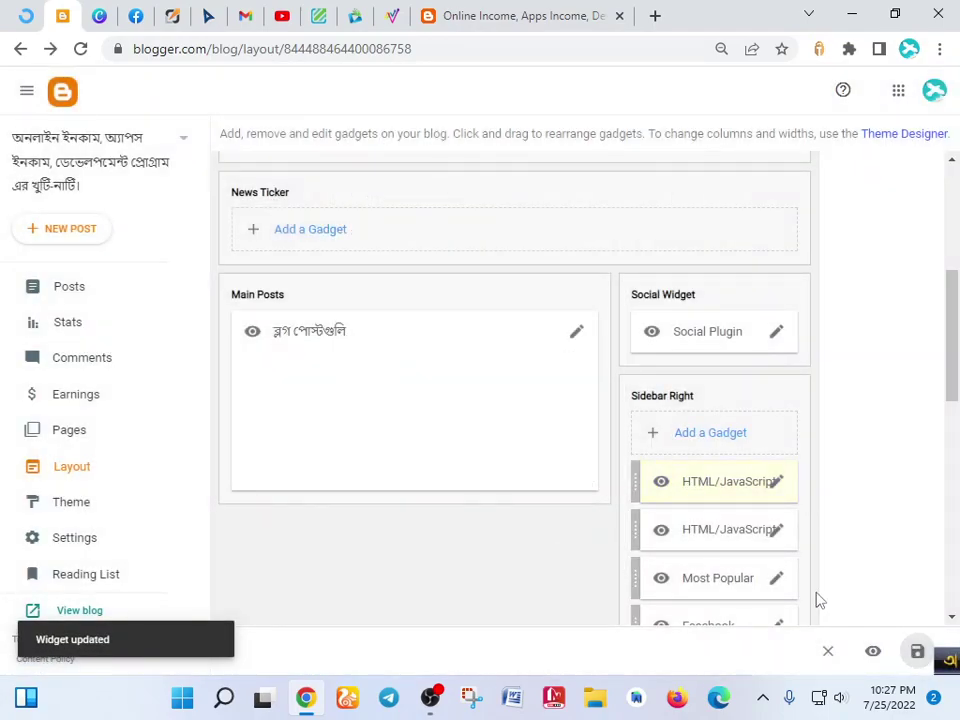
- Bring up the live osim99 blog translated into English
left_click(507, 10)
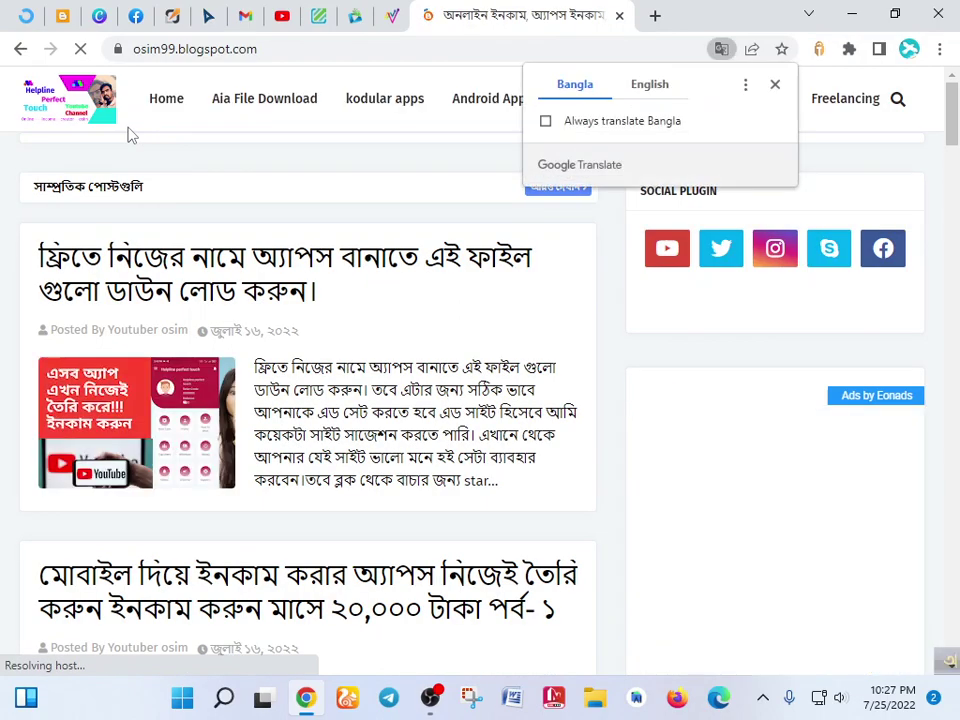
left_click(650, 84)
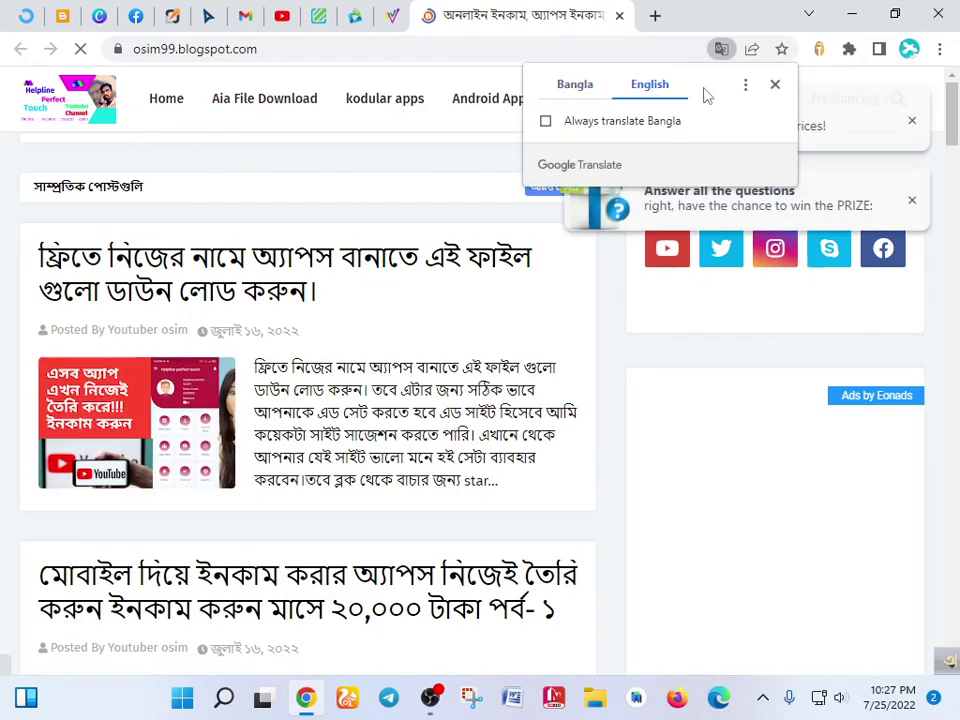
left_click(774, 85)
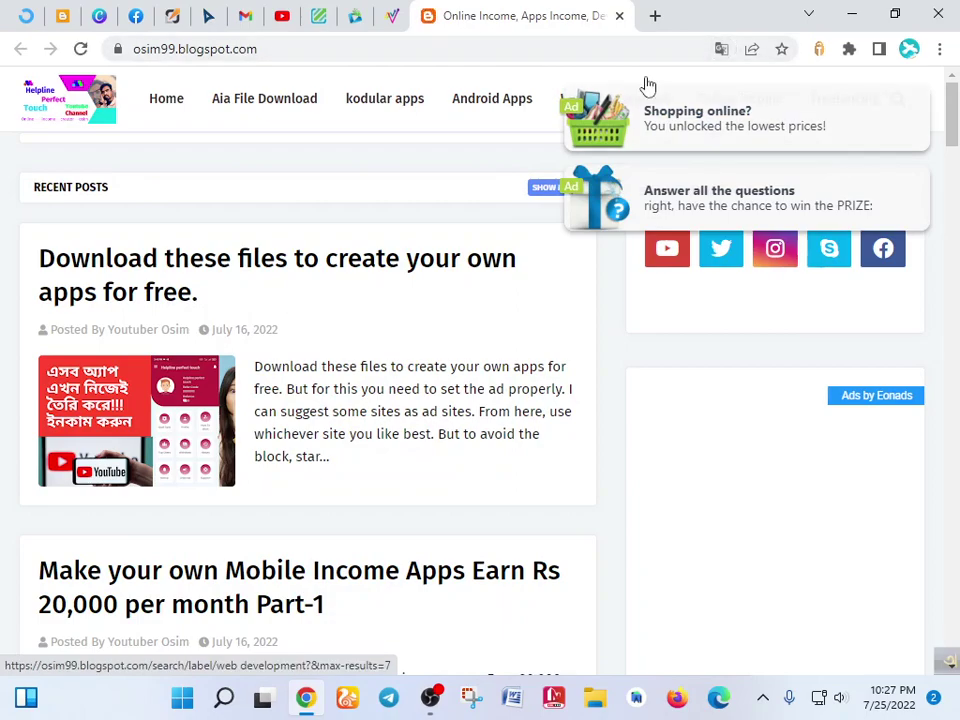
- Scroll the blog to inspect the Ads by Eonads slot under the sidebar social icons
scroll(857, 418, "down", 1)
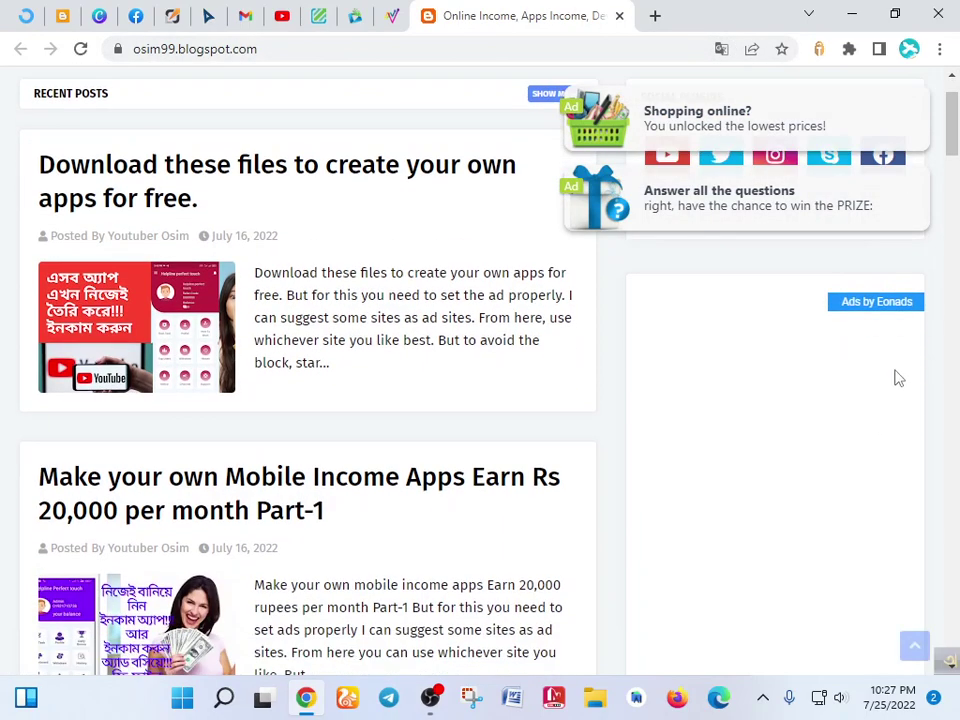
scroll(896, 379, "down", 3)
scroll(890, 341, "down", 6)
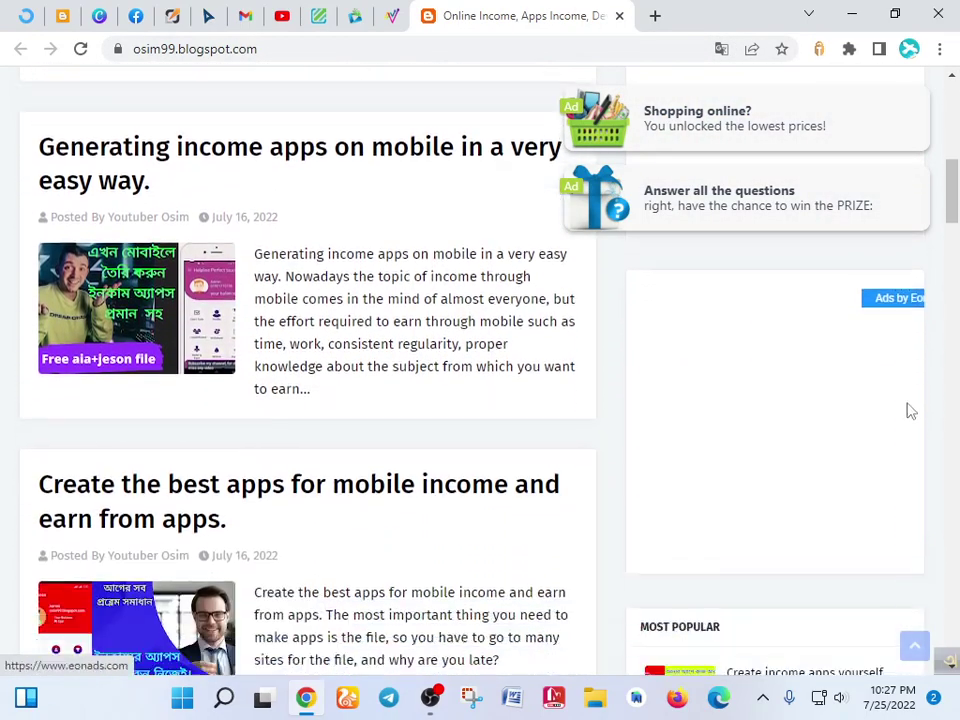
scroll(902, 398, "up", 2)
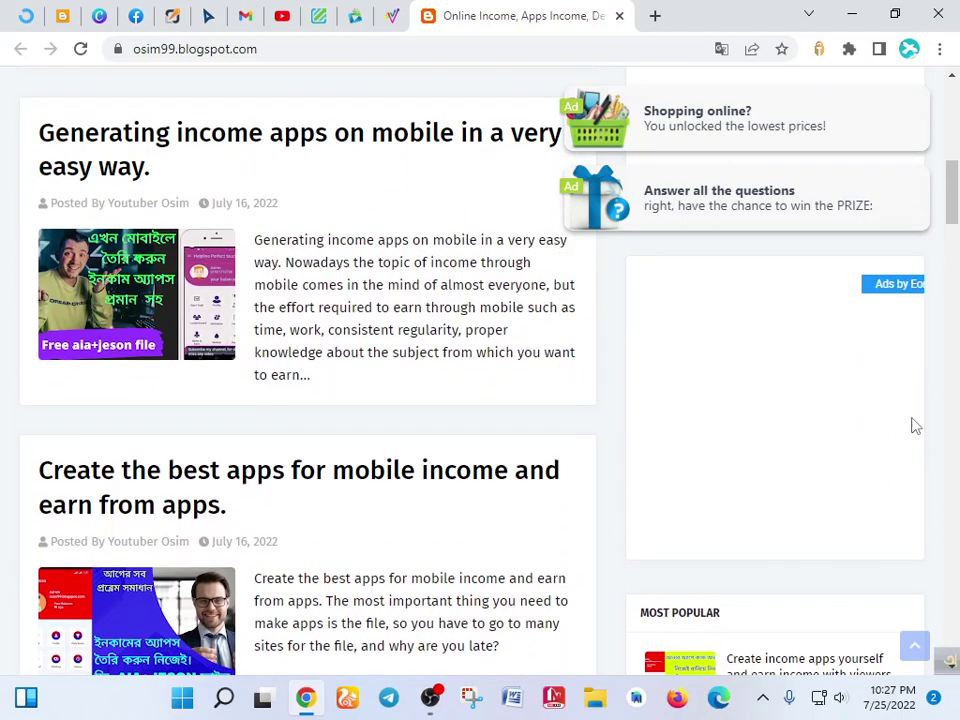
scroll(887, 418, "up", 1)
scroll(770, 470, "down", 1)
scroll(677, 495, "up", 1)
scroll(731, 448, "up", 6)
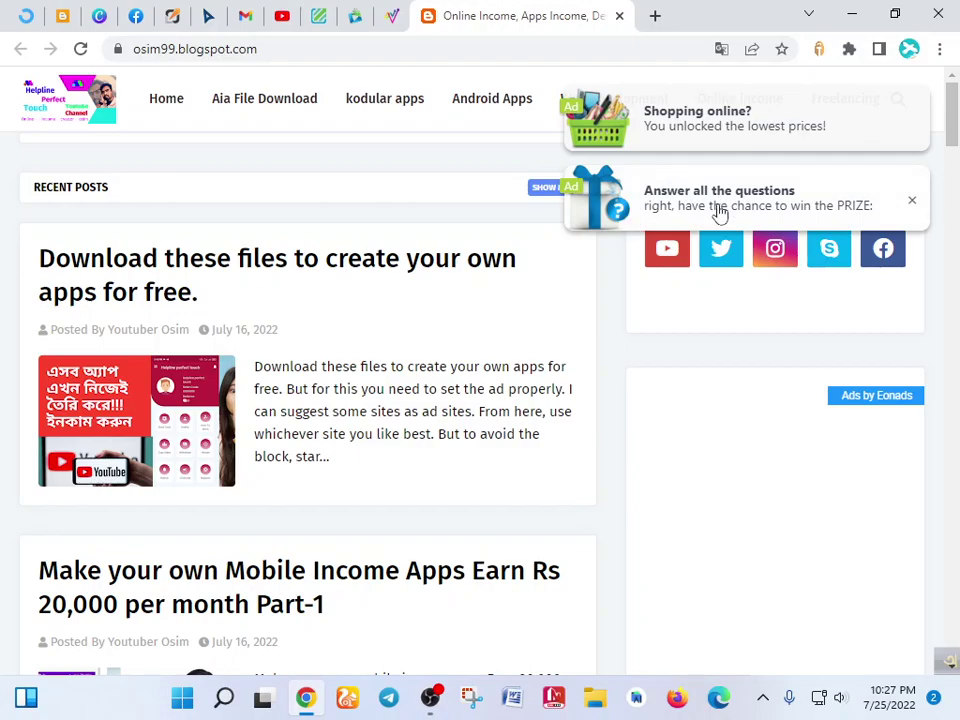
scroll(769, 467, "down", 5)
scroll(744, 422, "up", 5)
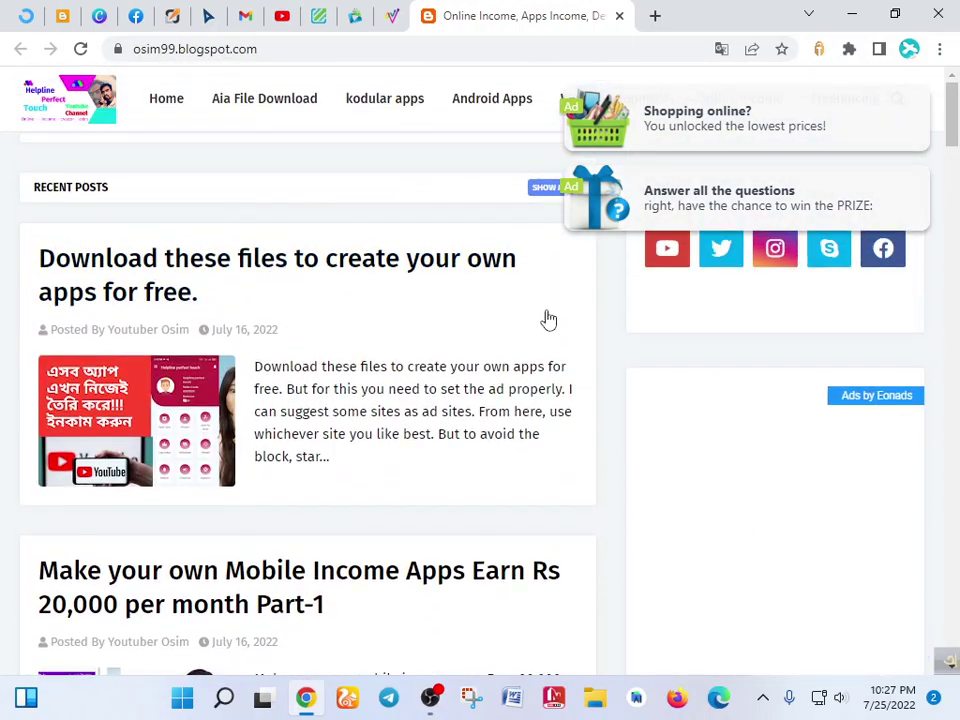
scroll(797, 379, "down", 5)
scroll(820, 378, "up", 5)
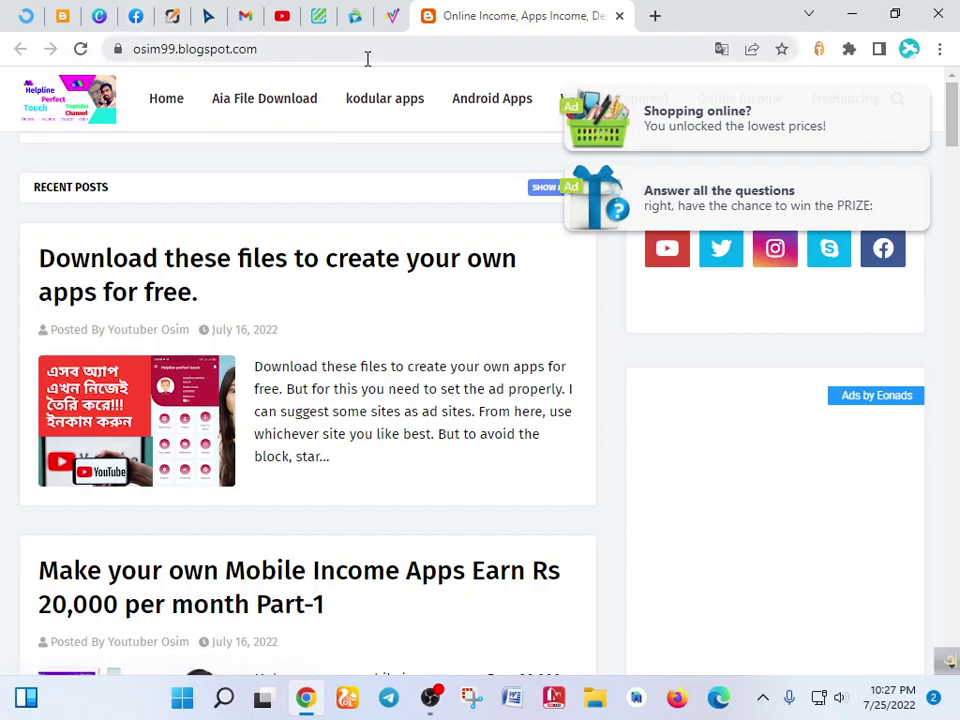
- Close the banner code window and copy the ads 1 zone's direct-link URL
left_click(392, 16)
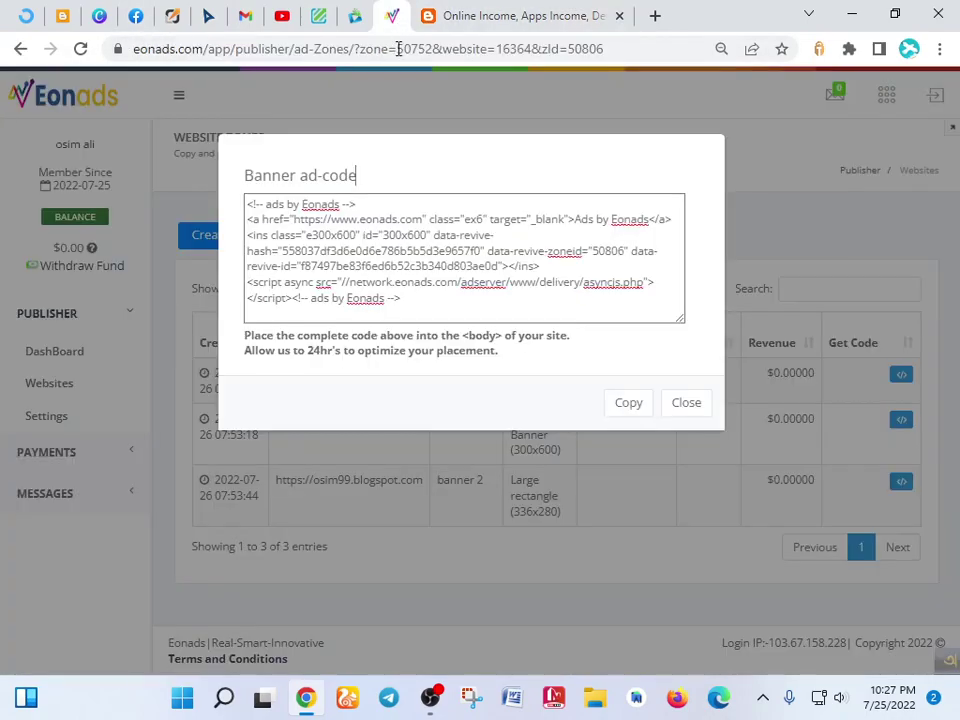
left_click(683, 403)
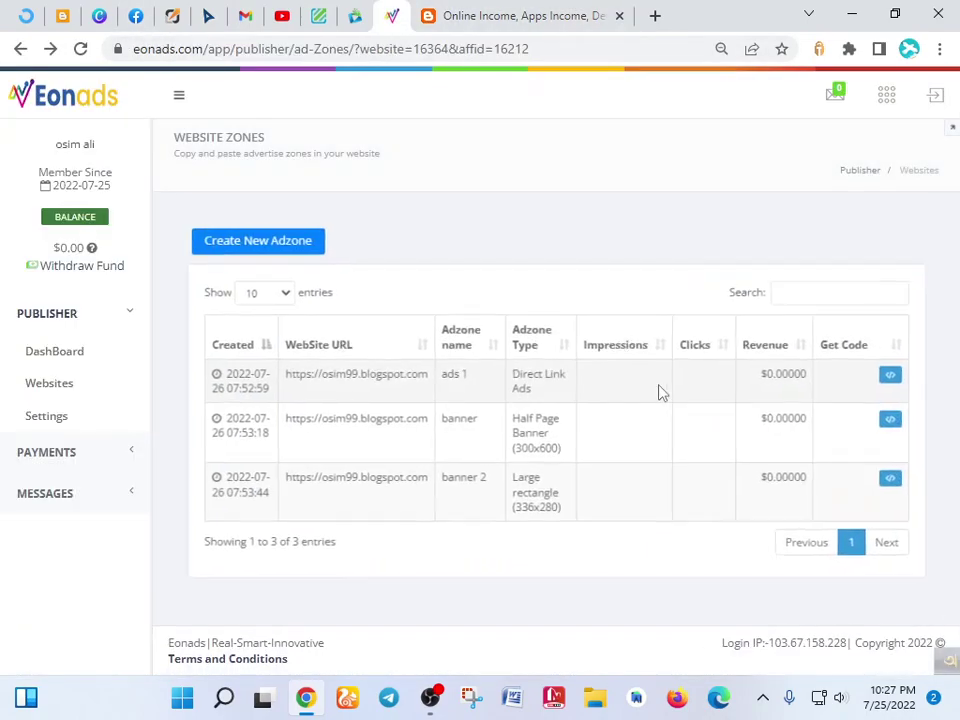
left_click(902, 376)
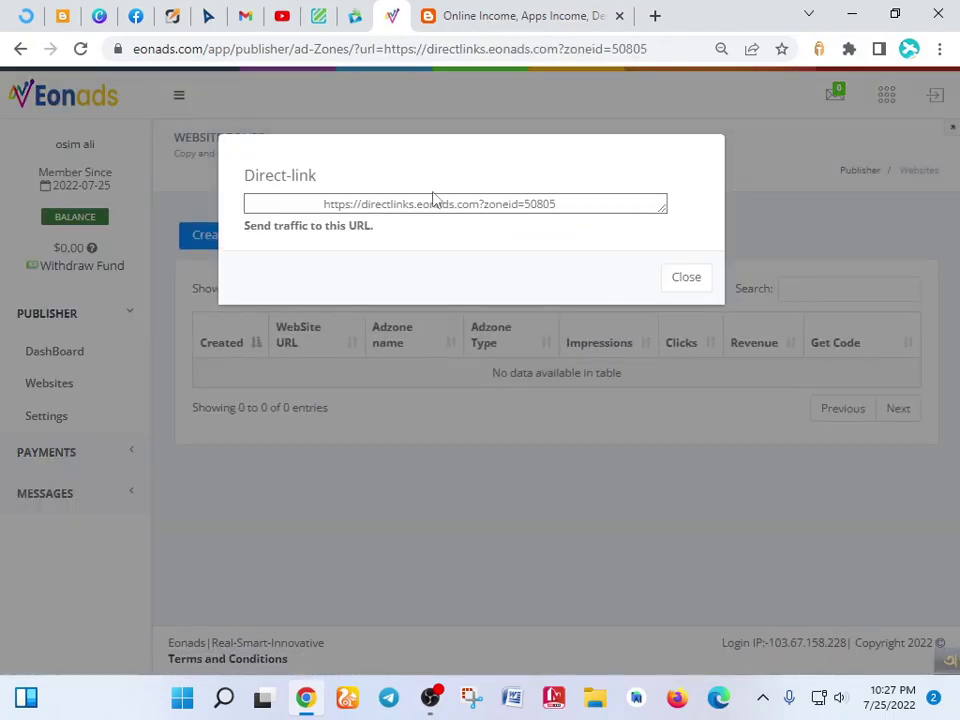
left_click(440, 203)
key("ctrl+a")
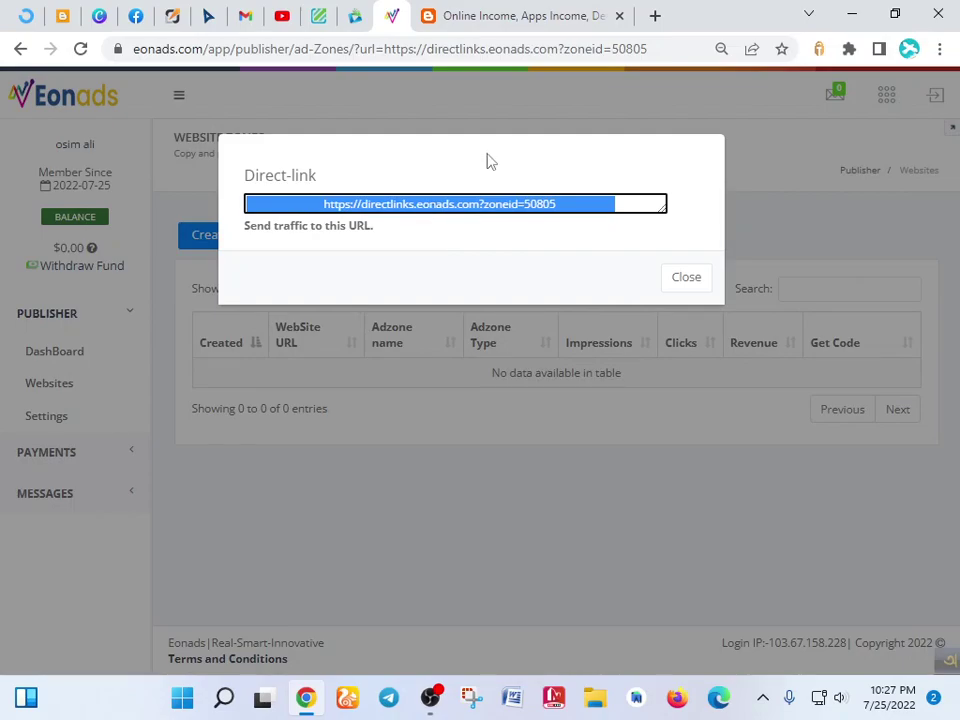
left_click(688, 278)
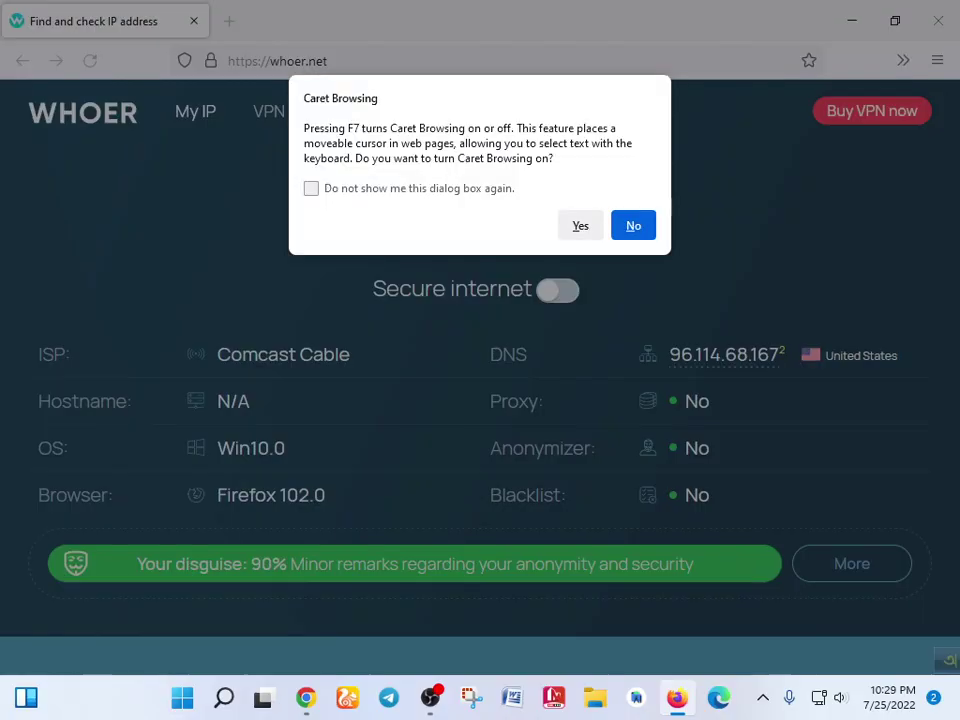
- Decline caret browsing permanently, replace the whoer.net tab, and load the zoneid=50805 direct link
left_click(434, 190)
left_click(580, 228)
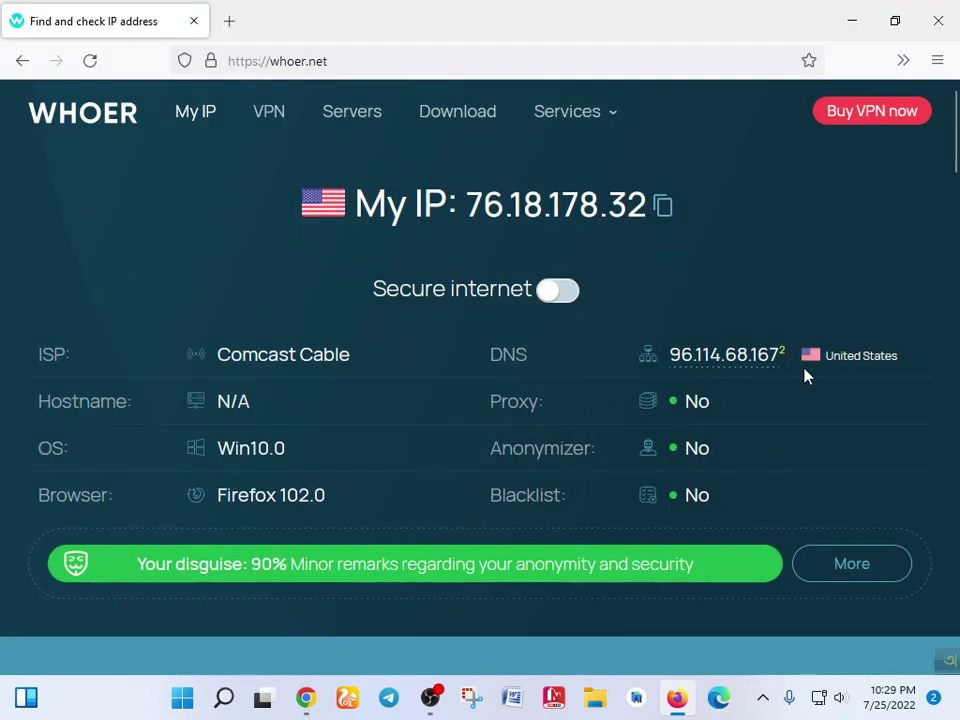
left_click(229, 21)
left_click(193, 21)
type("https://directlinks.eonads.com/?zoneid=50805")
key("Return")
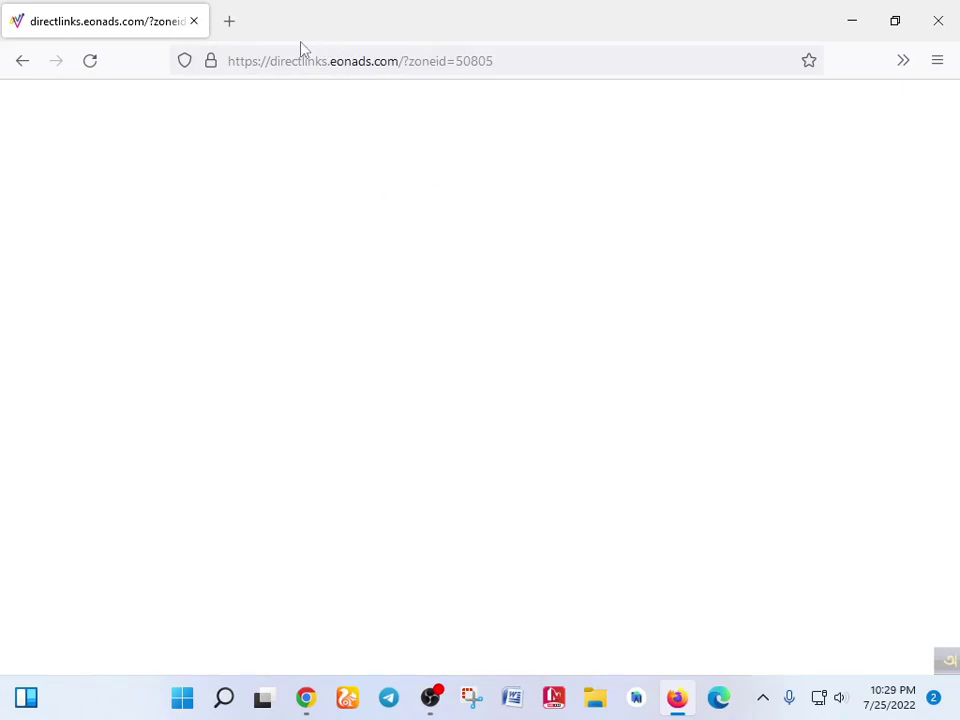
- Search Google for 'osim99' in a new tab
left_click(227, 20)
left_click(494, 345)
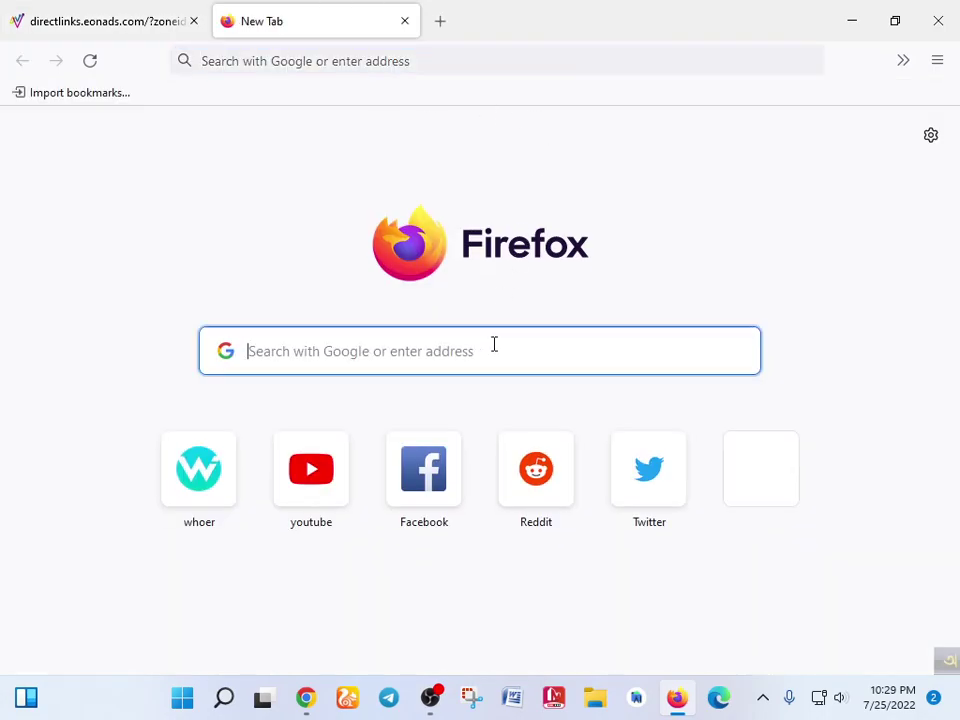
type("osim99")
key("Return")
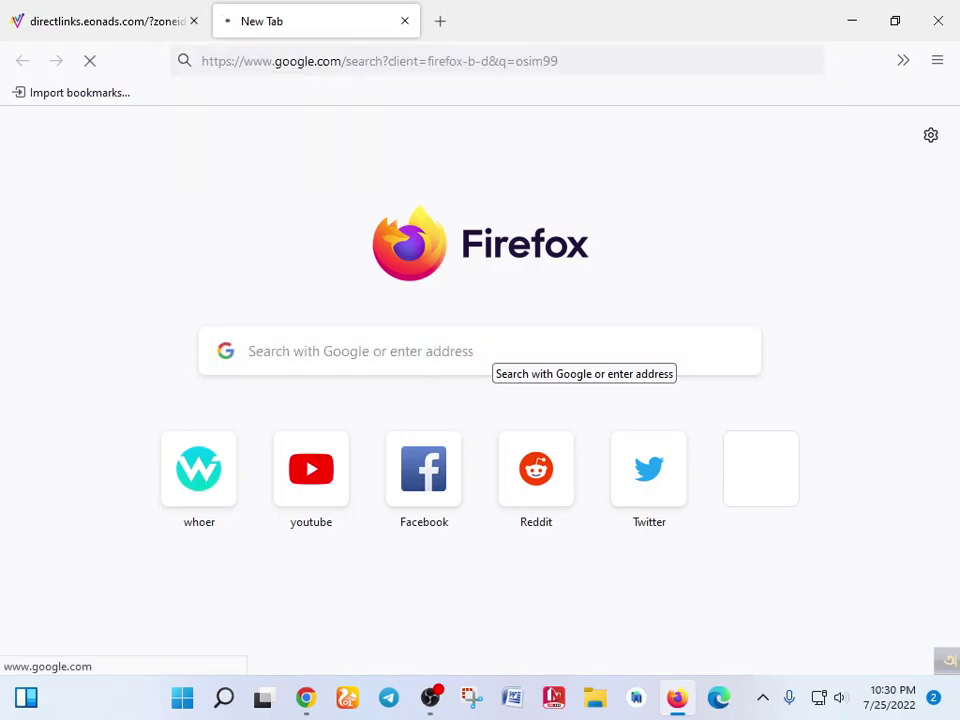
- On the osim99 blog, block notifications, click its Eonads ad, then return to the direct-link tab
left_click(144, 10)
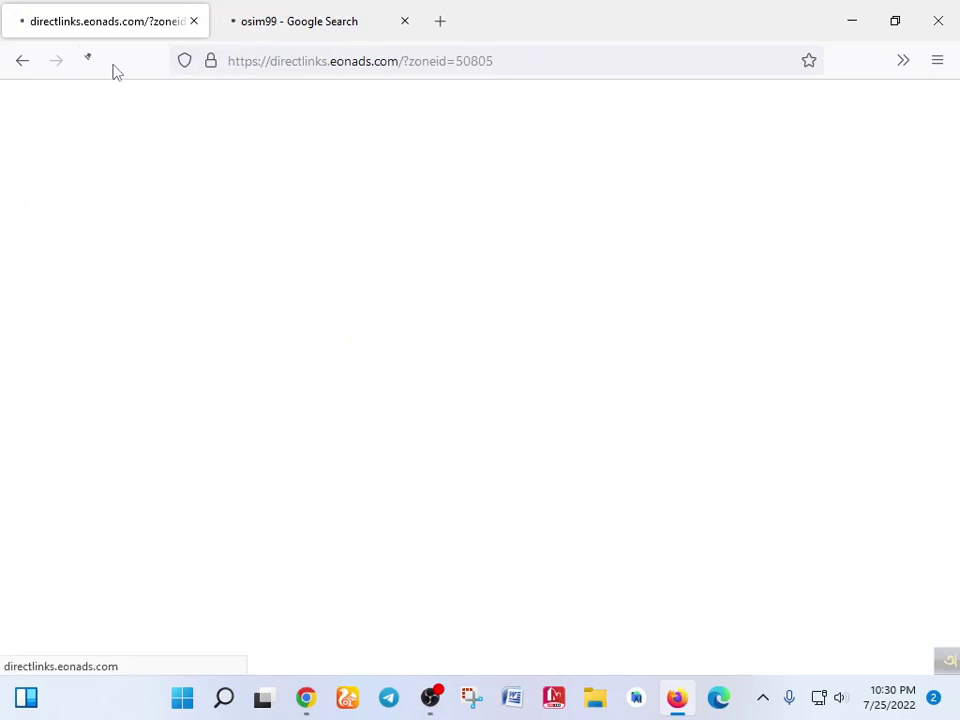
left_click(287, 11)
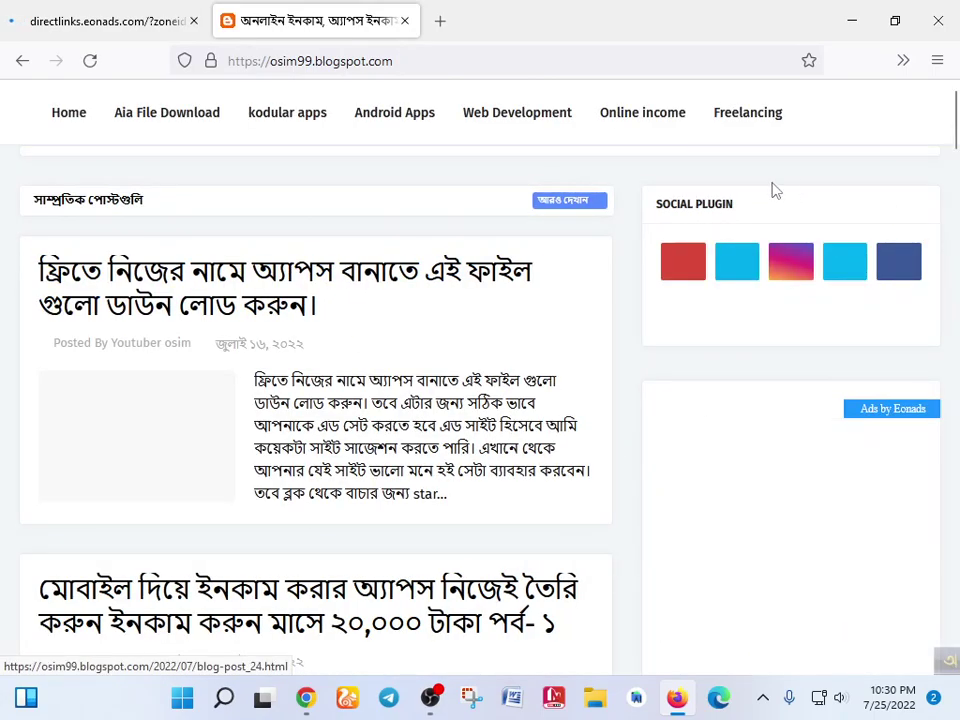
scroll(905, 415, "down", 3)
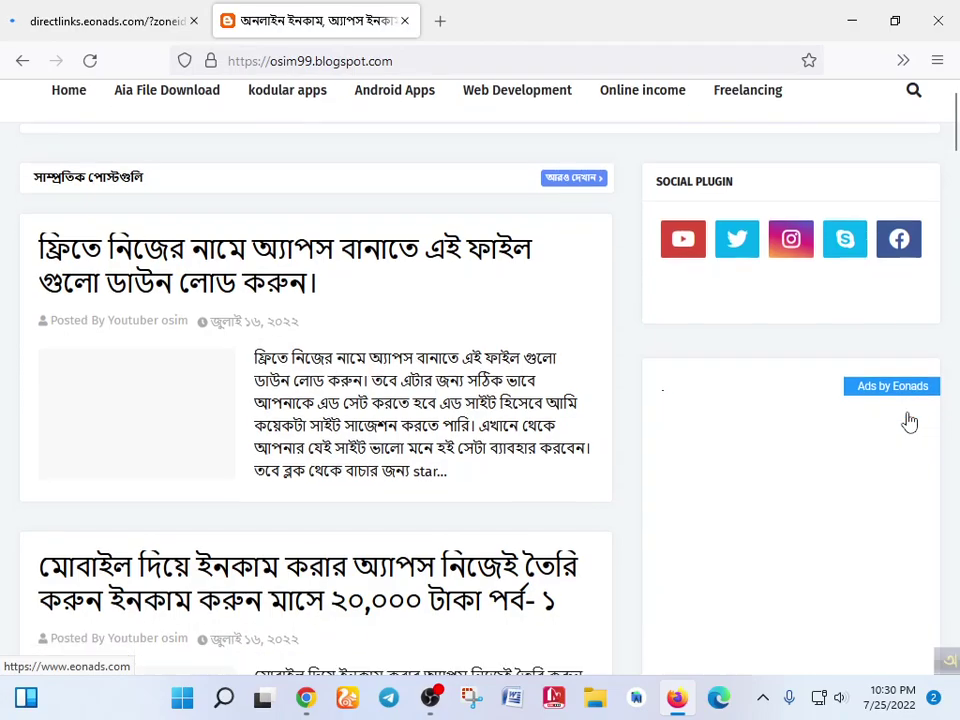
scroll(912, 410, "down", 10)
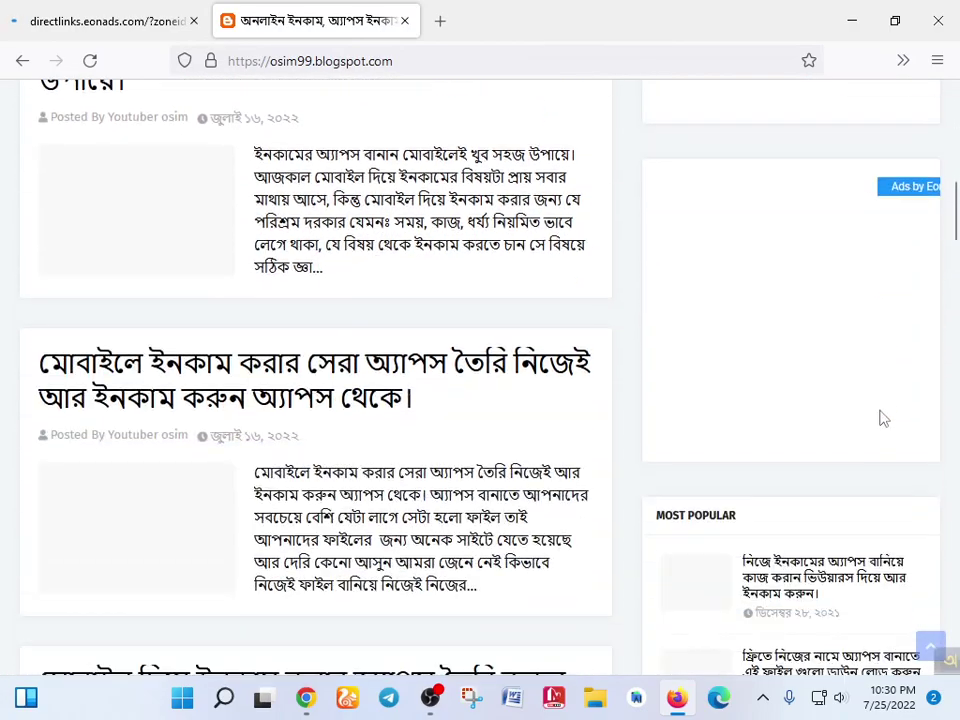
scroll(908, 468, "up", 12)
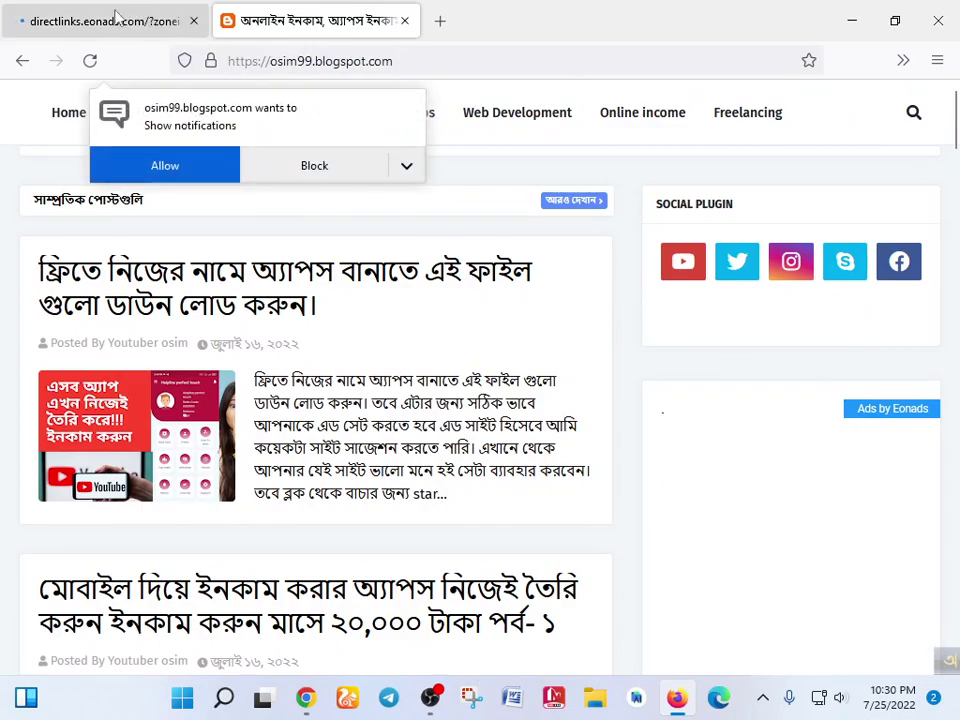
left_click(183, 181)
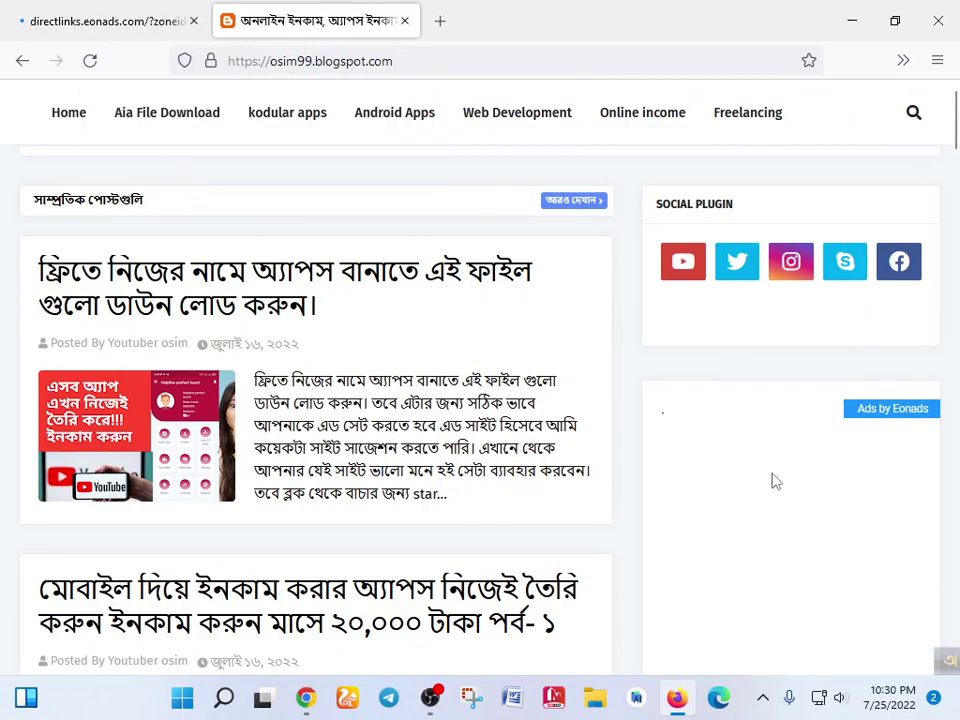
left_click(768, 481)
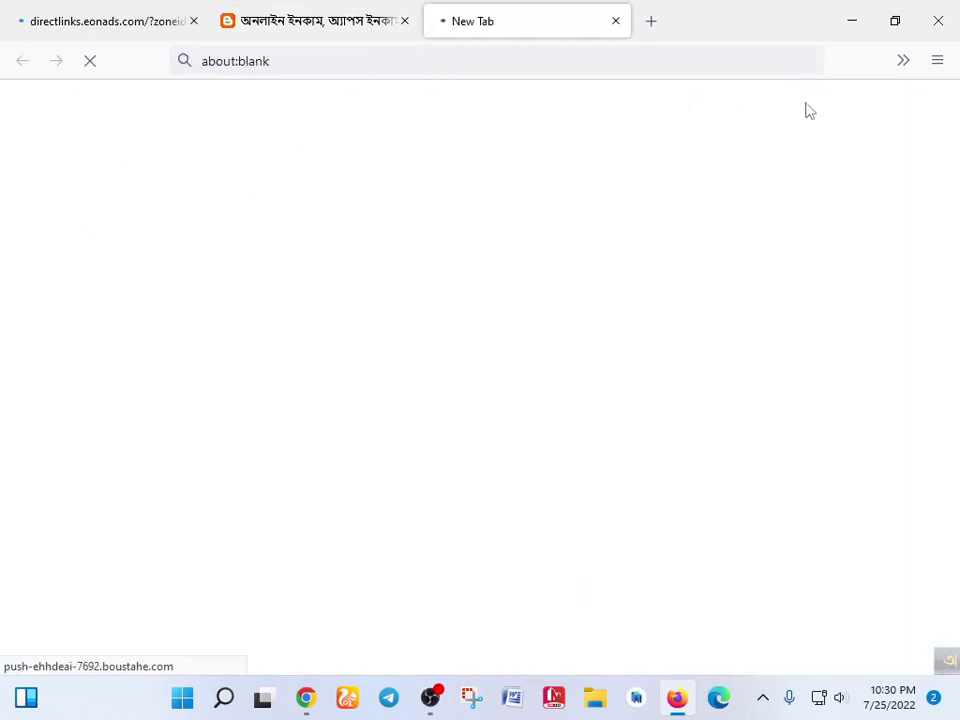
left_click(45, 10)
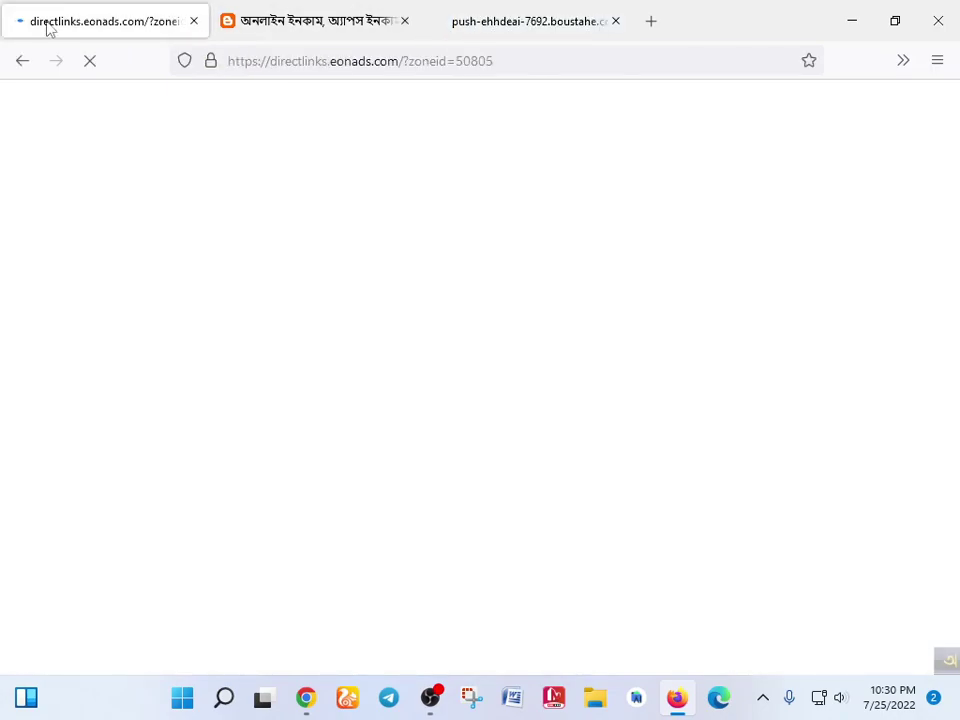